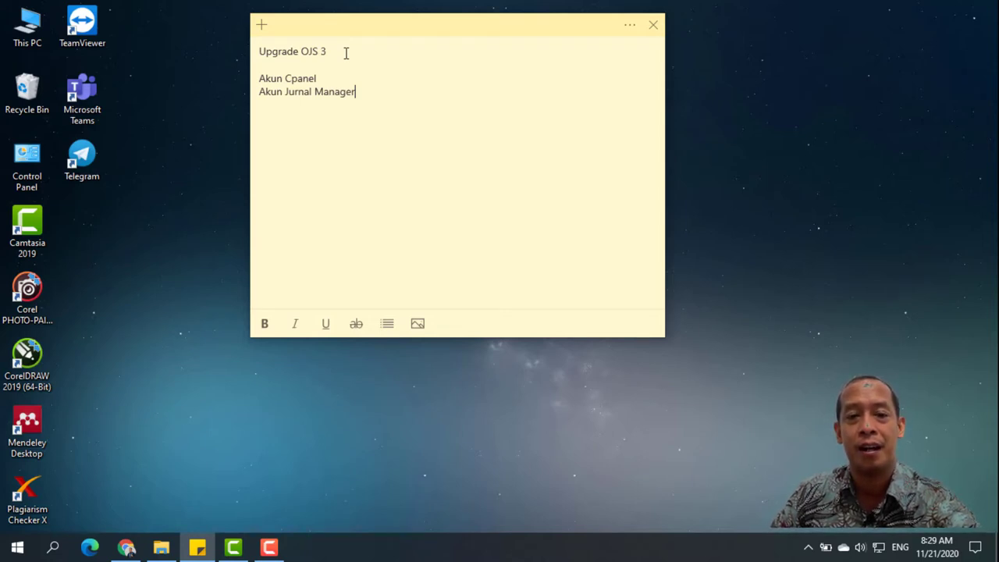
Add the line "file OJS 3.2.1.2" below "Akun Jurnal Manager" in the note
{"action": "key", "text": "Return"}
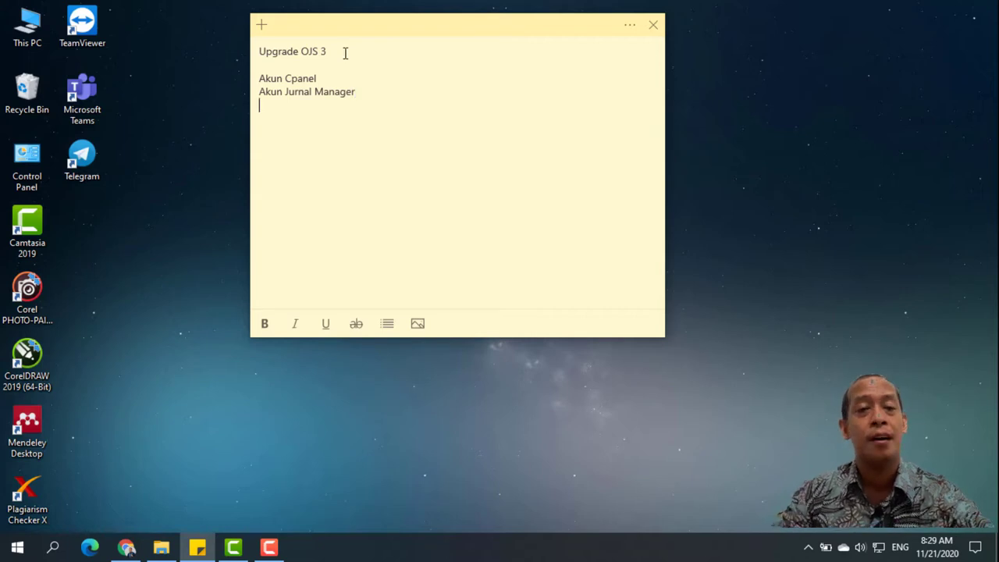
{"action": "type", "text": "f"}
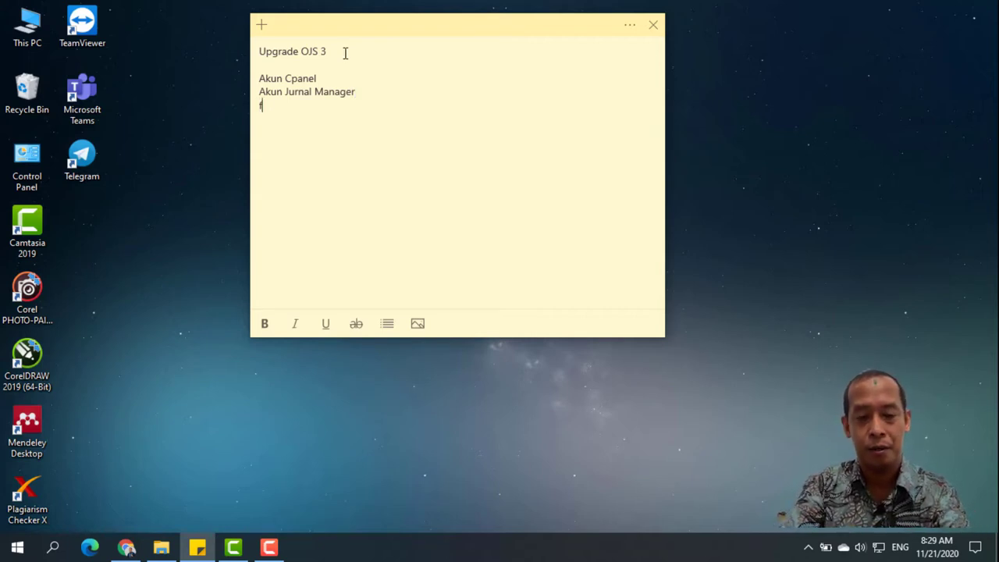
{"action": "type", "text": "ile O"}
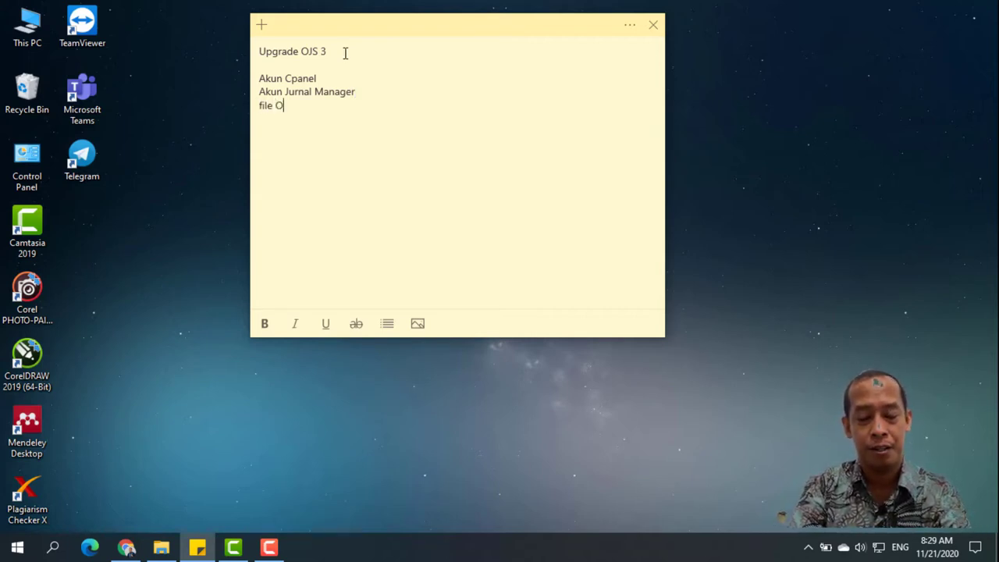
{"action": "type", "text": "JS 3.2"}
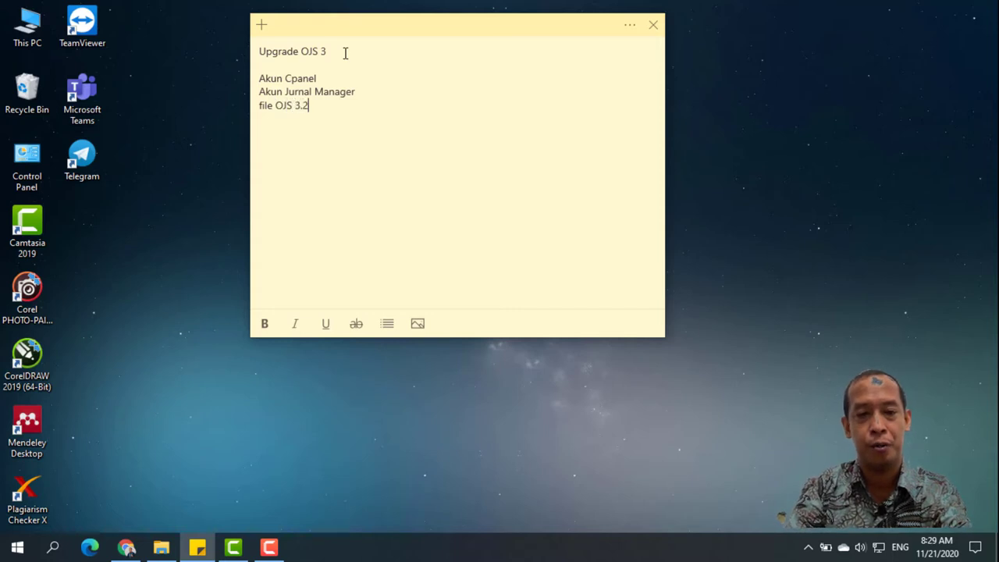
{"action": "type", "text": ".1.2"}
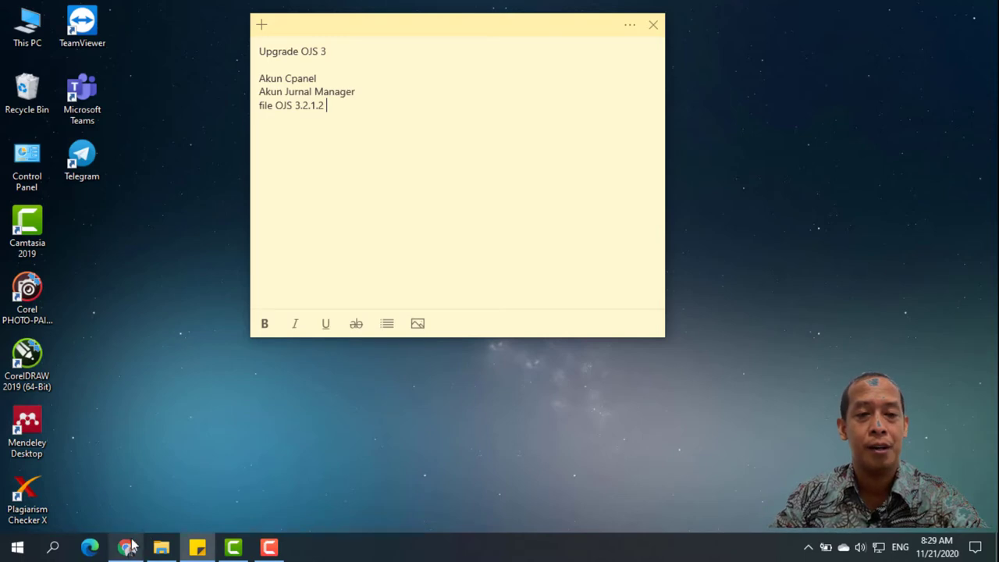
Switch to Chrome, open File Manager from cPanel and view the contents of the public_html folder
{"action": "left_click", "coordinate": [129, 547]}
{"action": "left_click", "coordinate": [75, 20]}
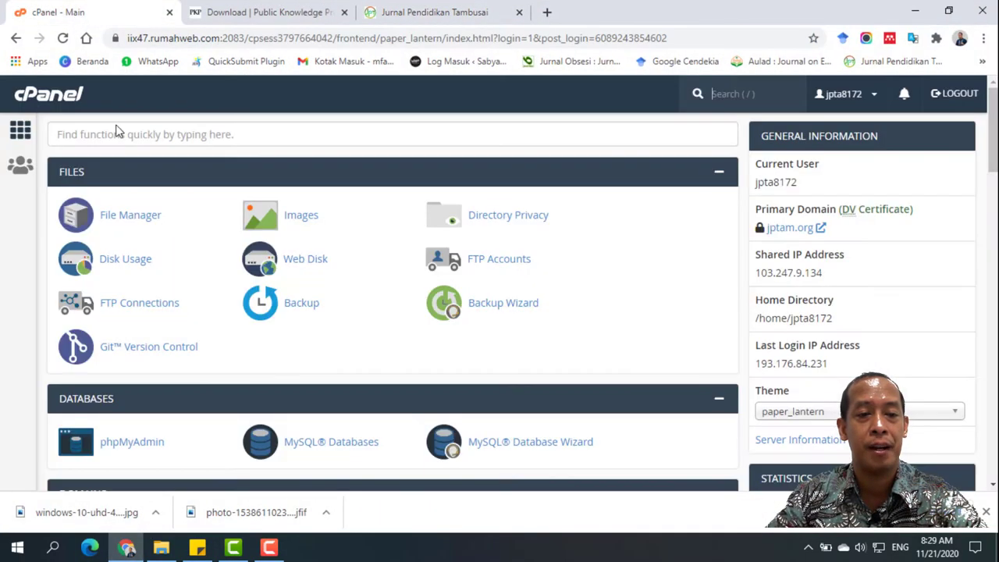
{"action": "left_click", "coordinate": [123, 222]}
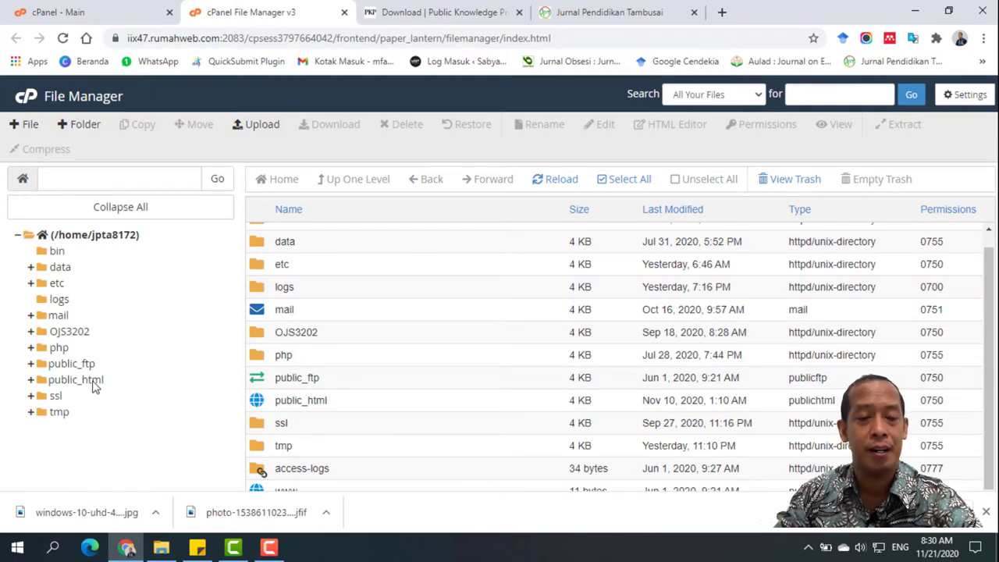
{"action": "left_click", "coordinate": [75, 380]}
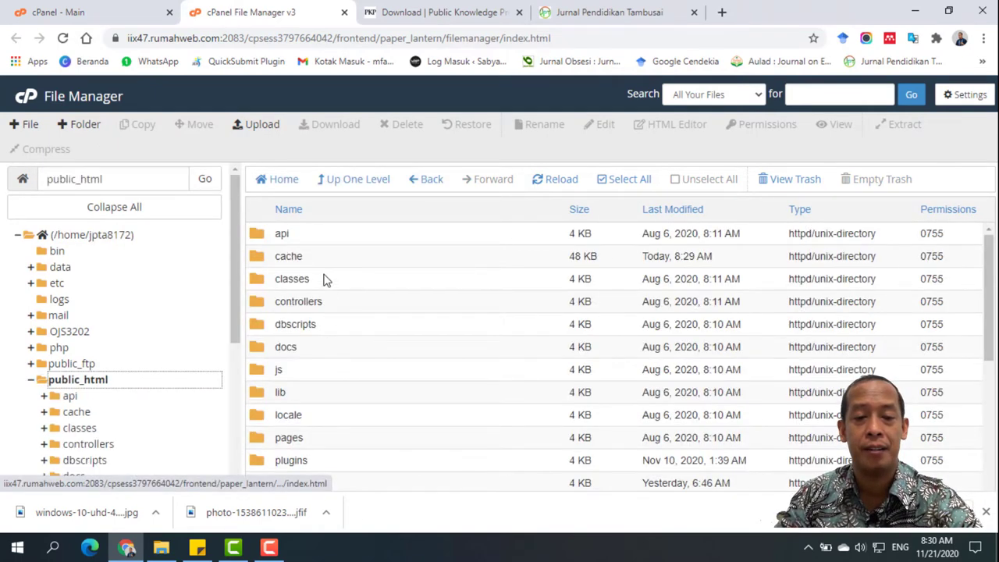
{"action": "scroll", "coordinate": [351, 291], "scroll_direction": "down", "scroll_amount": 3}
{"action": "scroll", "coordinate": [361, 315], "scroll_direction": "up", "scroll_amount": 3}
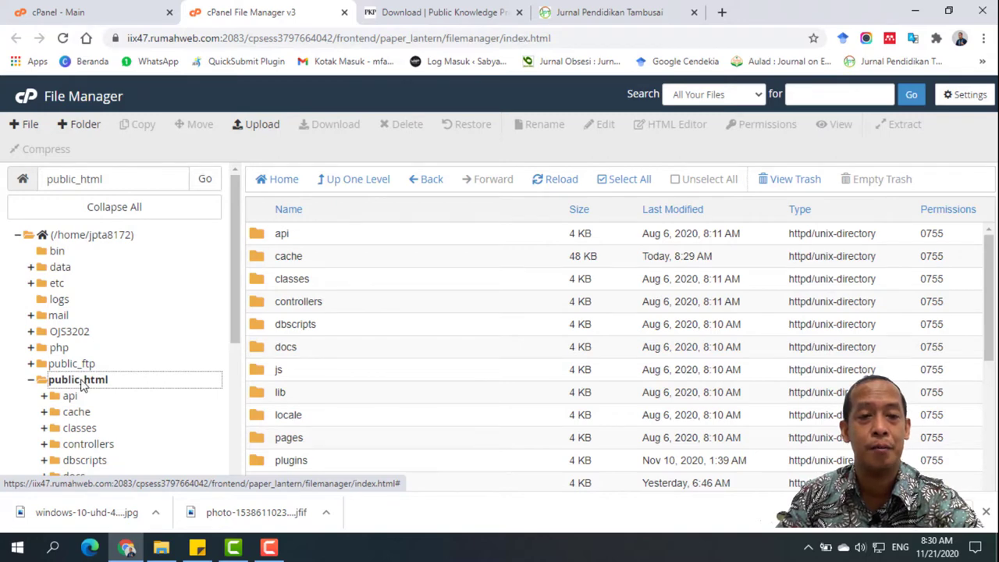
Review the OJS 3.x system requirements and the current production release on the PKP download page
{"action": "left_click", "coordinate": [449, 15]}
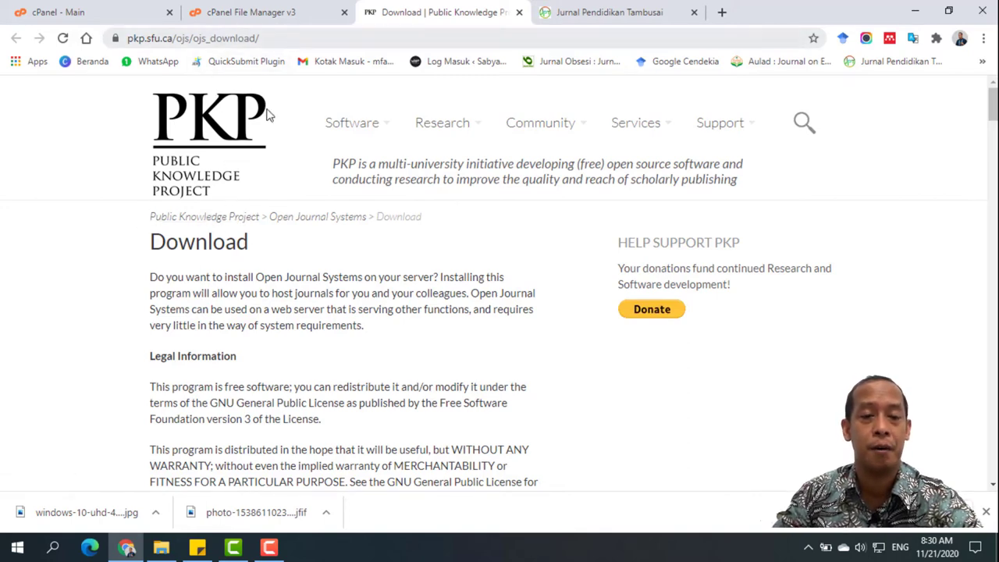
{"action": "scroll", "coordinate": [168, 270], "scroll_direction": "down", "scroll_amount": 5}
{"action": "scroll", "coordinate": [167, 271], "scroll_direction": "down", "scroll_amount": 8}
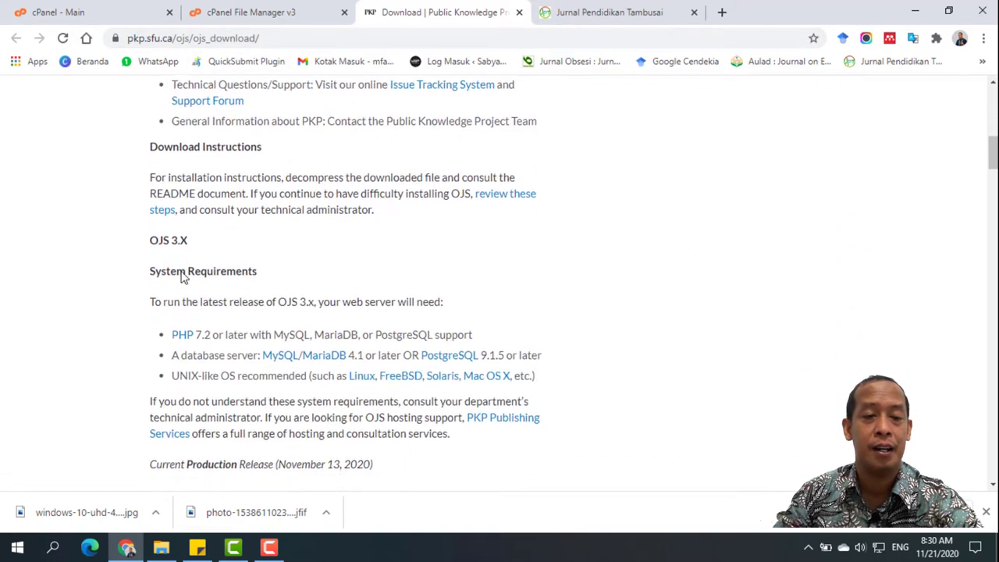
{"action": "scroll", "coordinate": [218, 178], "scroll_direction": "up", "scroll_amount": 1}
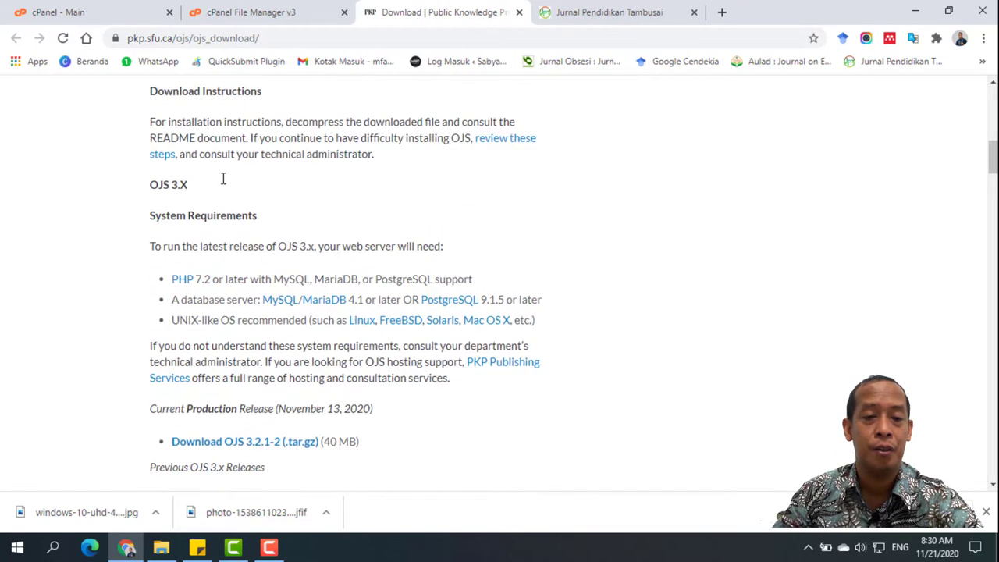
{"action": "scroll", "coordinate": [222, 195], "scroll_direction": "up", "scroll_amount": 1}
{"action": "scroll", "coordinate": [211, 218], "scroll_direction": "down", "scroll_amount": 3}
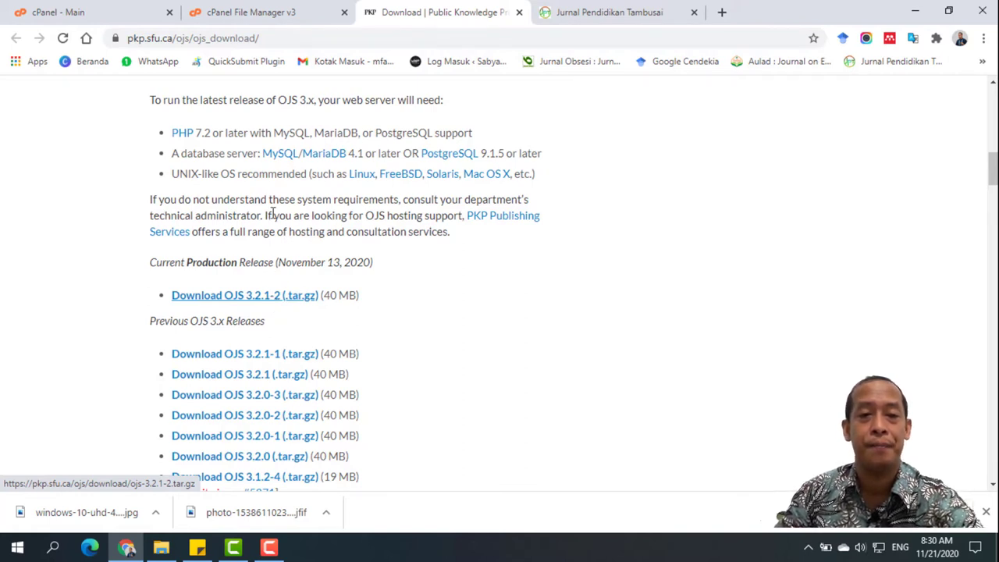
Open About this Publishing System on the Jurnal Pendidikan Tambusai site to check its OJS version
{"action": "left_click", "coordinate": [606, 14]}
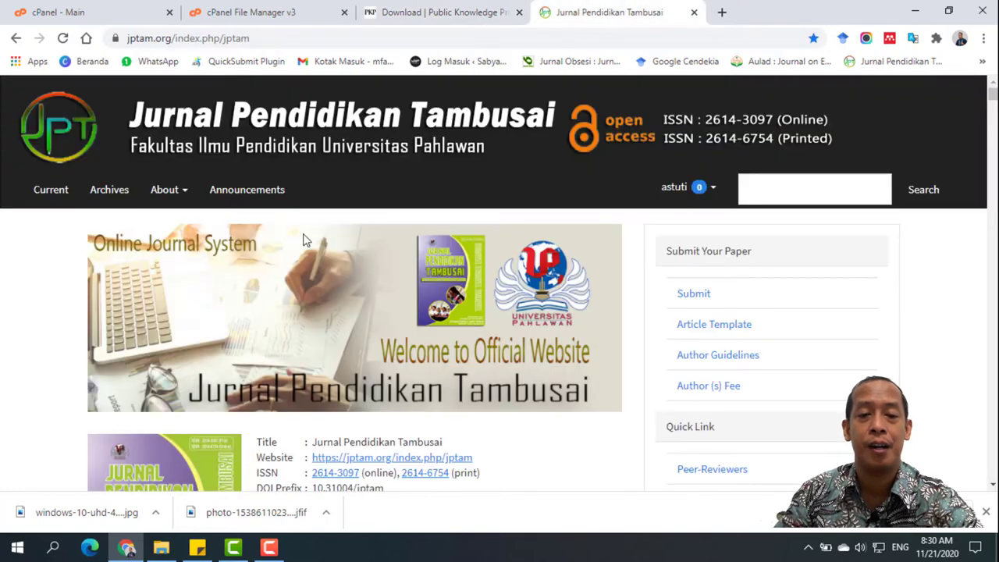
{"action": "scroll", "coordinate": [676, 215], "scroll_direction": "down", "scroll_amount": 6}
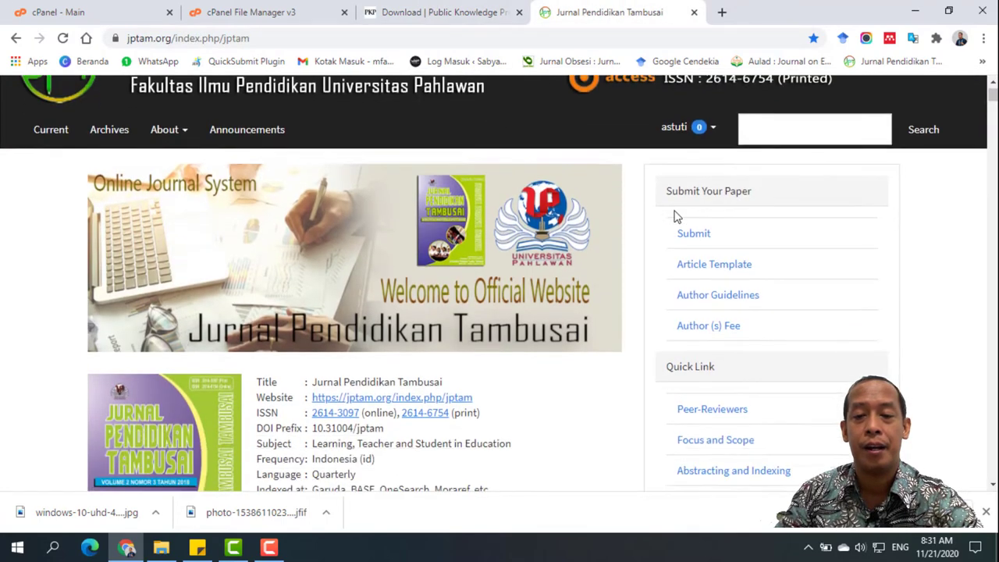
{"action": "scroll", "coordinate": [810, 279], "scroll_direction": "down", "scroll_amount": 4}
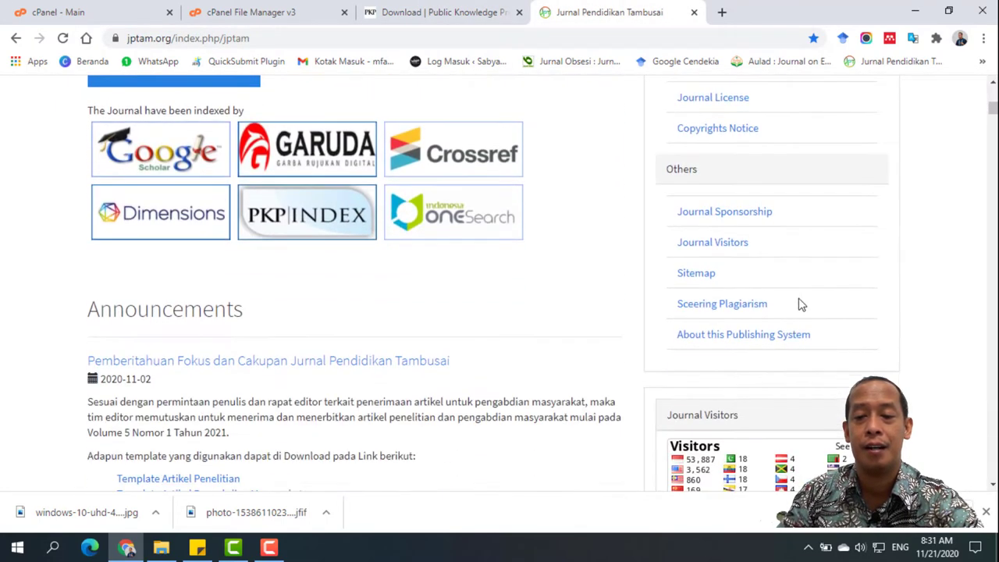
{"action": "left_click", "coordinate": [759, 335]}
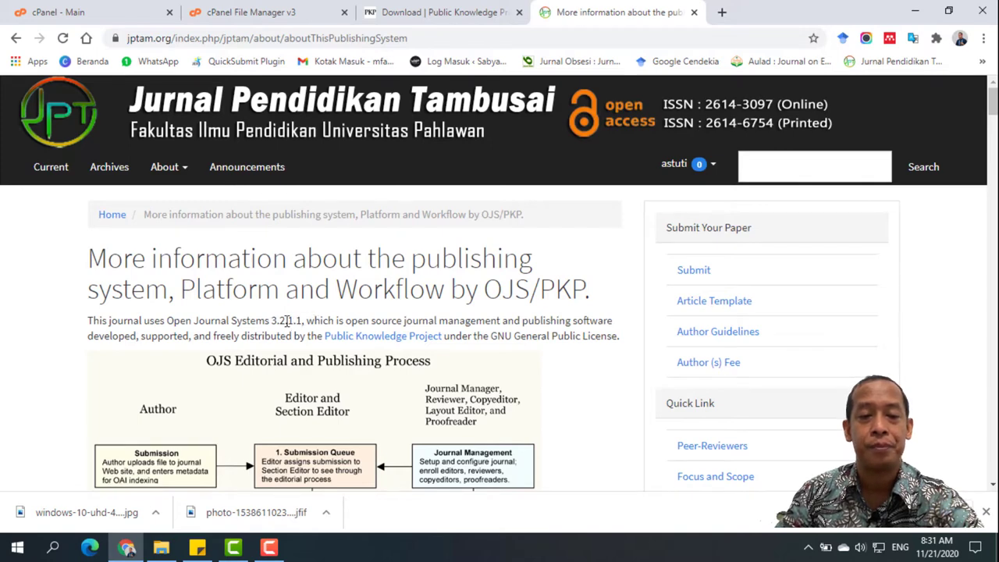
Return to the PKP download page and check the PHP version required by OJS 3.x
{"action": "left_click", "coordinate": [114, 12]}
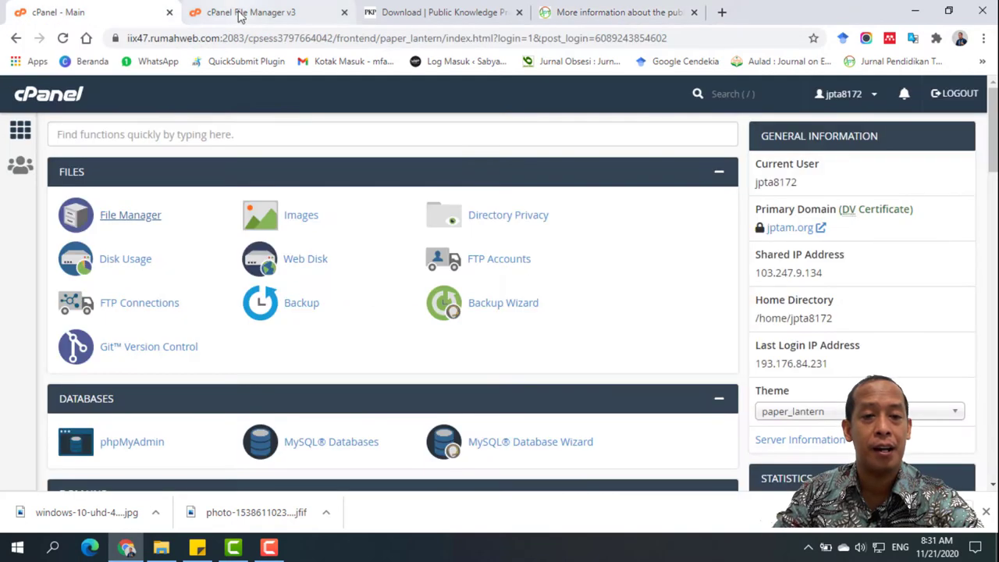
{"action": "left_click", "coordinate": [281, 13]}
{"action": "left_click", "coordinate": [431, 12]}
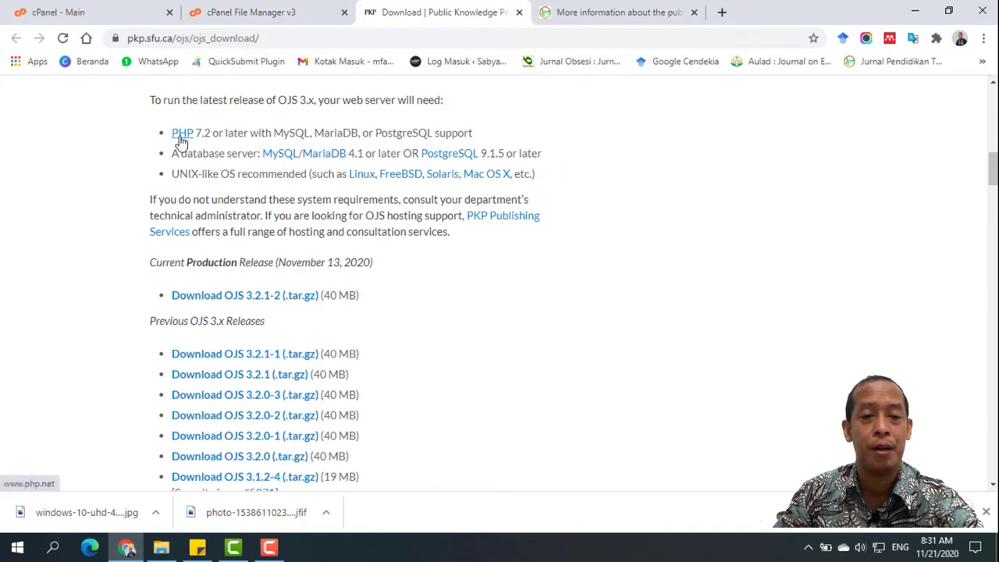
Open MultiPHP Manager in cPanel and check the PHP version of the jptam.org domain and the versions available
{"action": "left_click", "coordinate": [71, 12]}
{"action": "scroll", "coordinate": [89, 232], "scroll_direction": "down", "scroll_amount": 6}
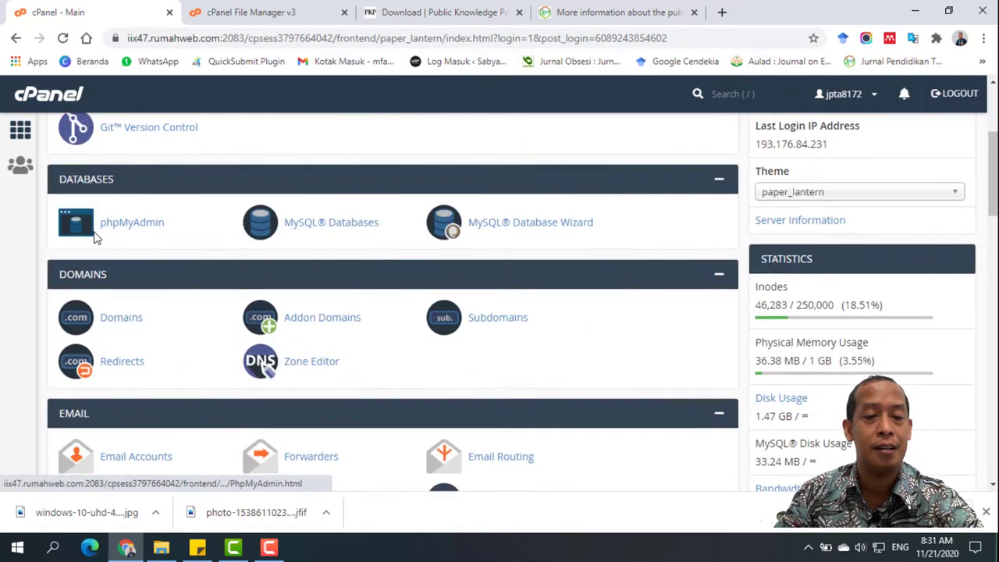
{"action": "scroll", "coordinate": [242, 312], "scroll_direction": "down", "scroll_amount": 5}
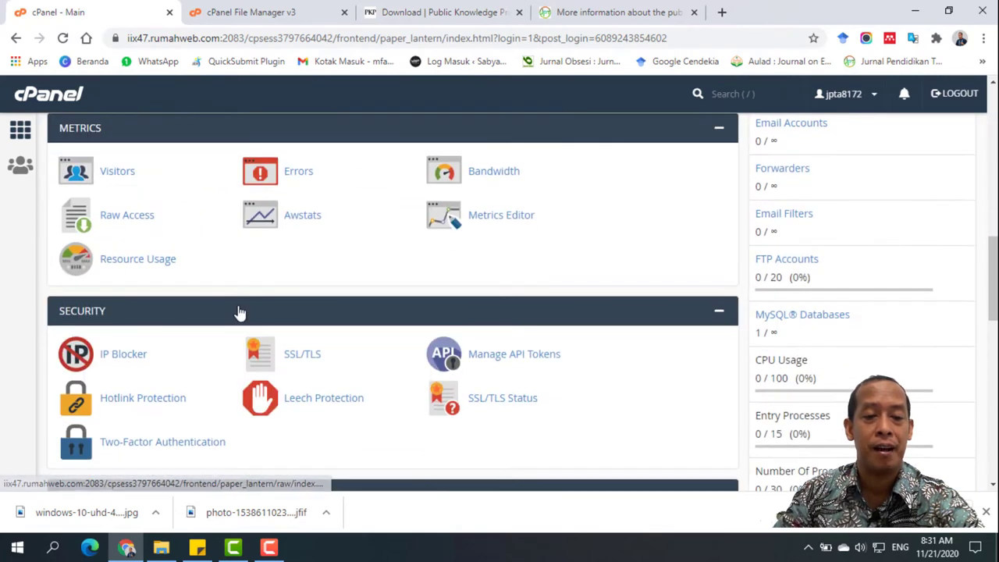
{"action": "scroll", "coordinate": [240, 312], "scroll_direction": "down", "scroll_amount": 1}
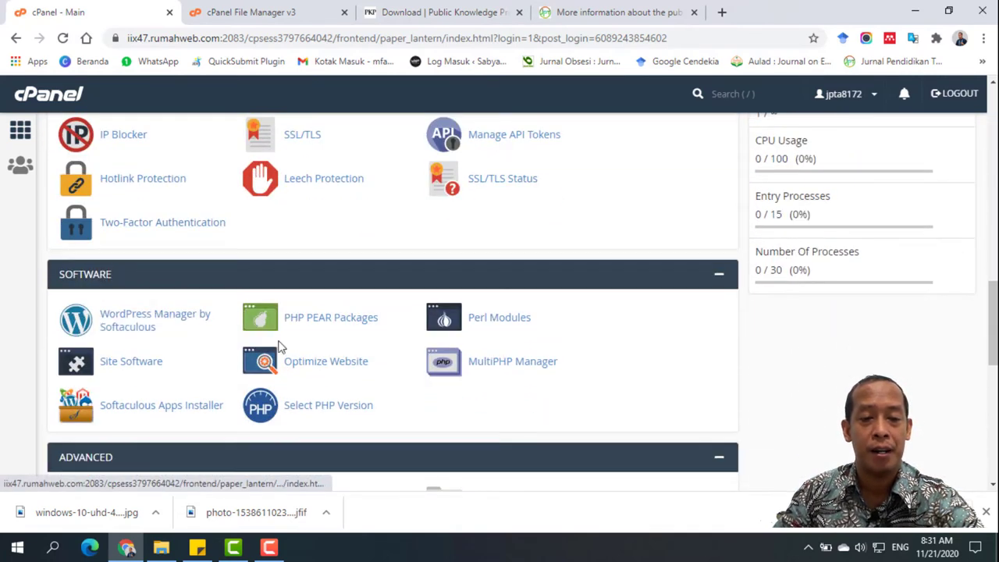
{"action": "left_click", "coordinate": [503, 362]}
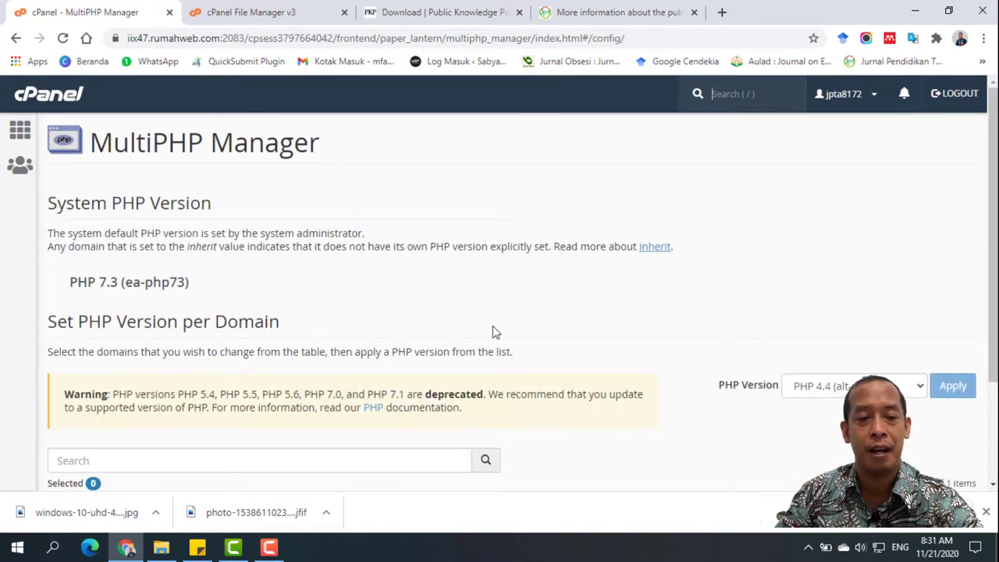
{"action": "scroll", "coordinate": [493, 330], "scroll_direction": "down", "scroll_amount": 2}
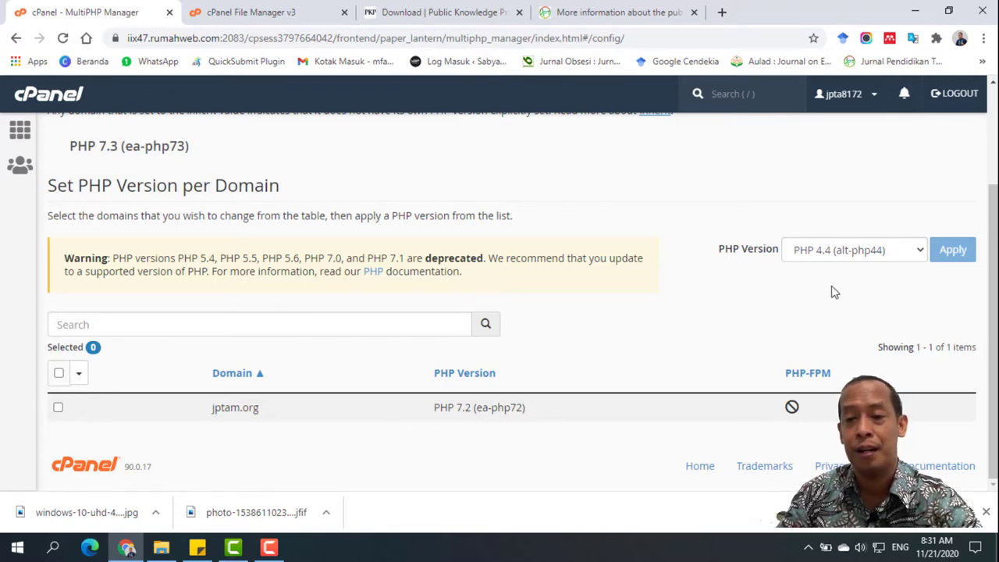
{"action": "left_click", "coordinate": [858, 251]}
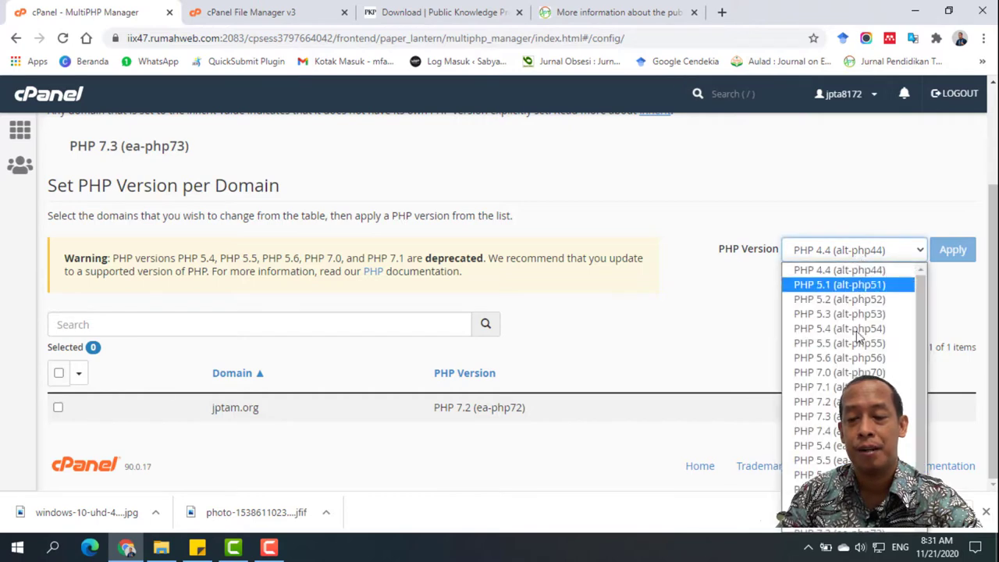
{"action": "scroll", "coordinate": [819, 390], "scroll_direction": "down", "scroll_amount": 1}
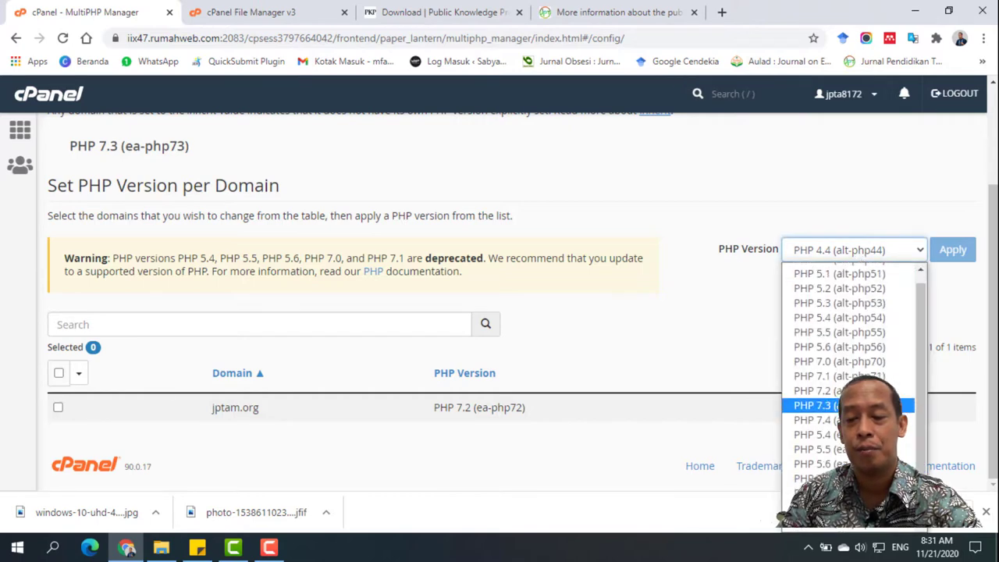
{"action": "left_click", "coordinate": [523, 366]}
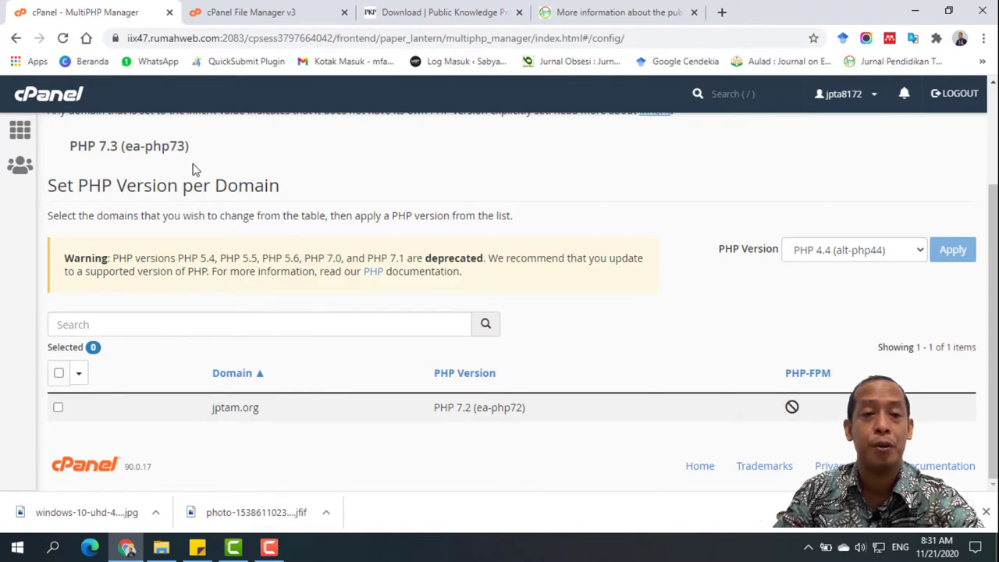
Return to File Manager, recheck the public_html folder and list the contents of the account's home directory
{"action": "left_click", "coordinate": [255, 13]}
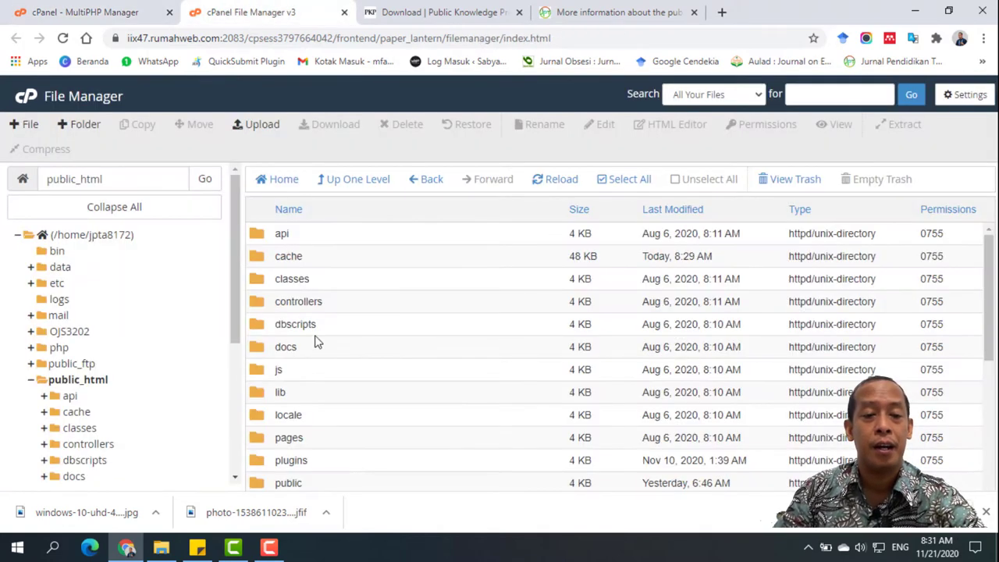
{"action": "scroll", "coordinate": [68, 343], "scroll_direction": "down", "scroll_amount": 2}
{"action": "left_click", "coordinate": [74, 308]}
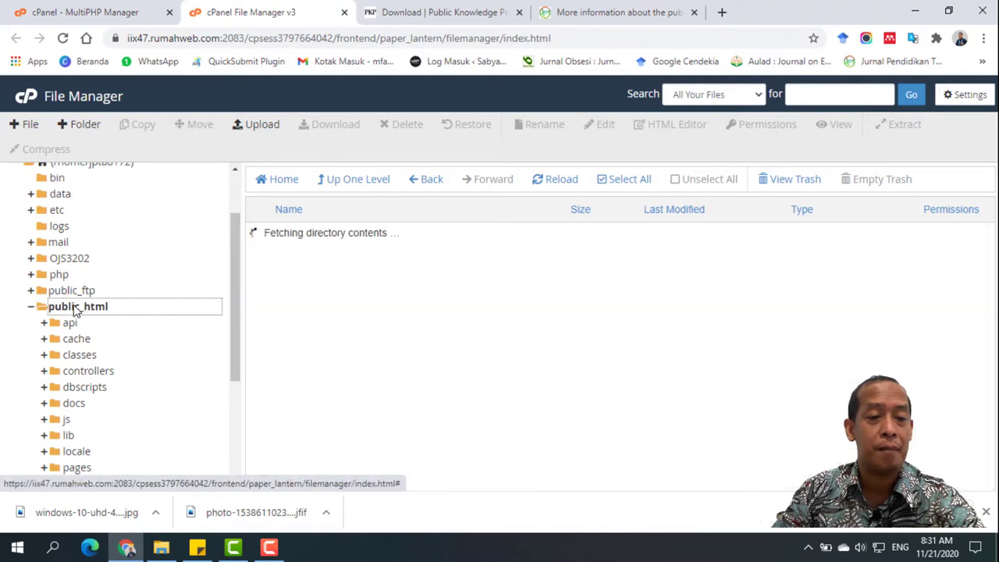
{"action": "scroll", "coordinate": [31, 312], "scroll_direction": "up", "scroll_amount": 2}
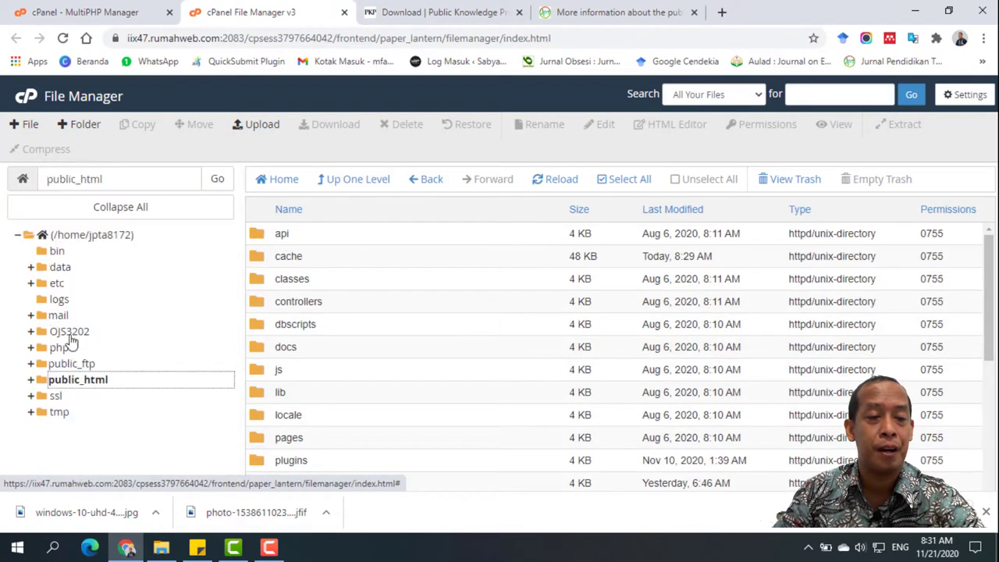
{"action": "left_click", "coordinate": [70, 380]}
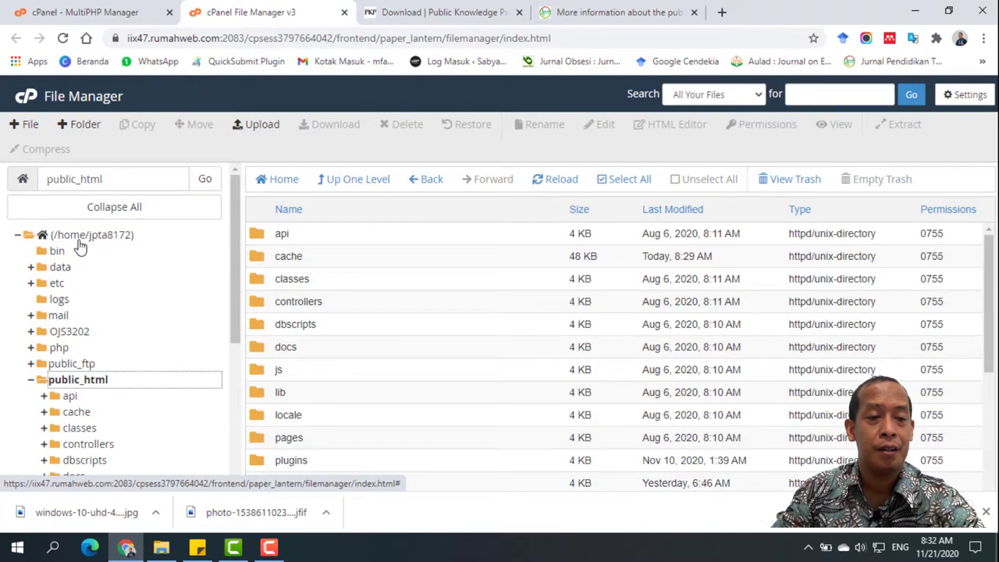
{"action": "left_click", "coordinate": [78, 235]}
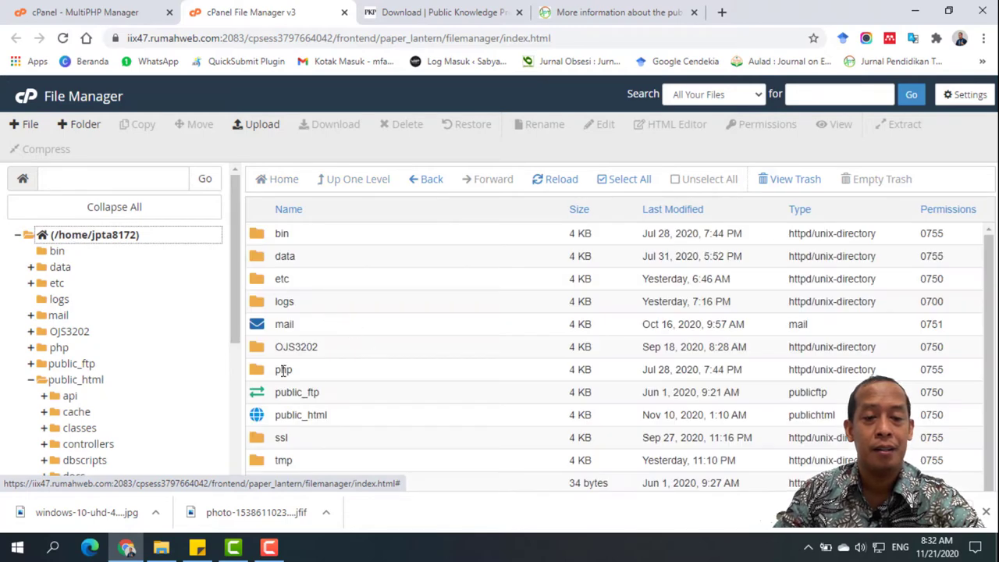
Copy the public_html folder to a new backup folder named OJS3211 in the home directory
{"action": "left_click", "coordinate": [259, 412]}
{"action": "right_click", "coordinate": [260, 411]}
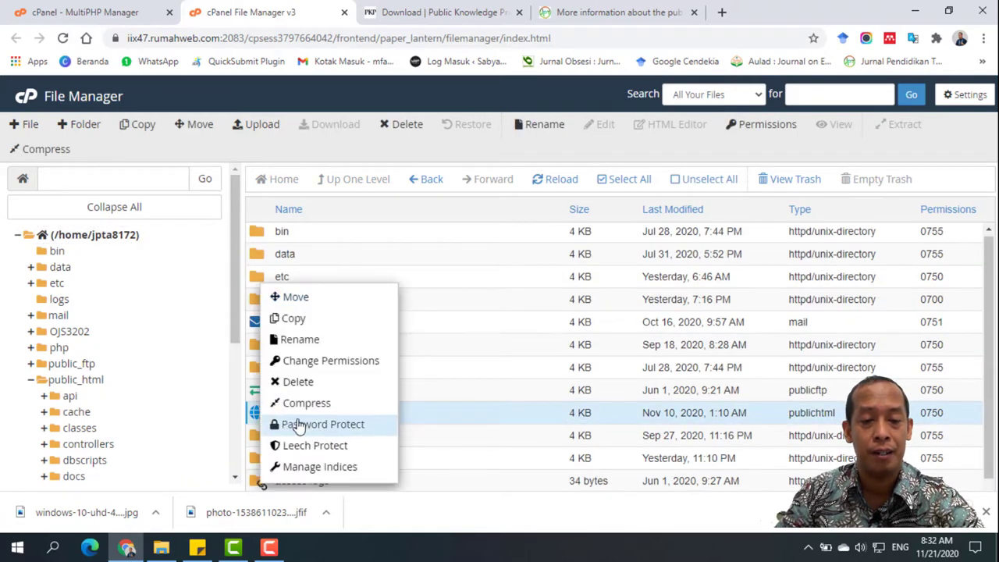
{"action": "left_click", "coordinate": [293, 319]}
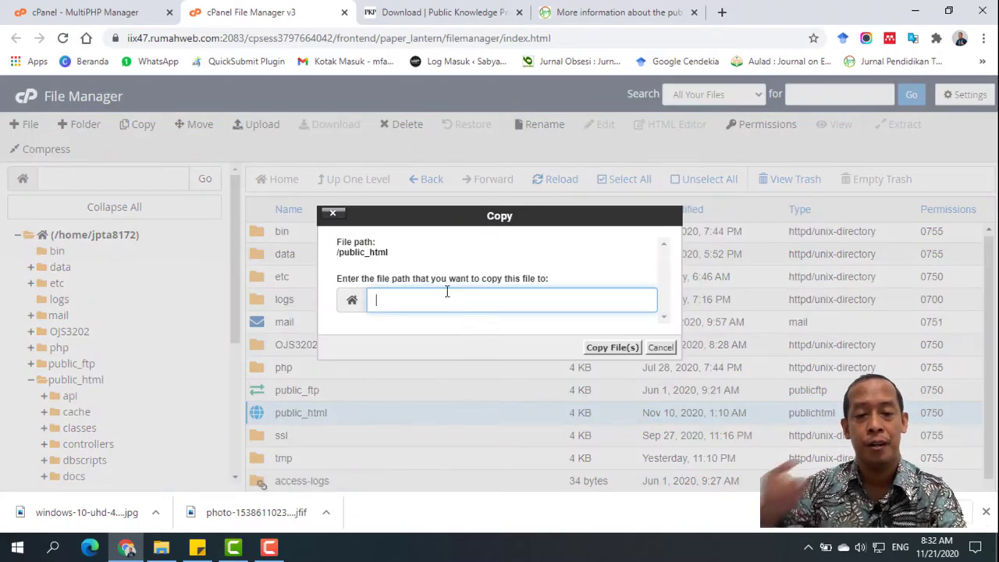
{"action": "type", "text": "OJ"}
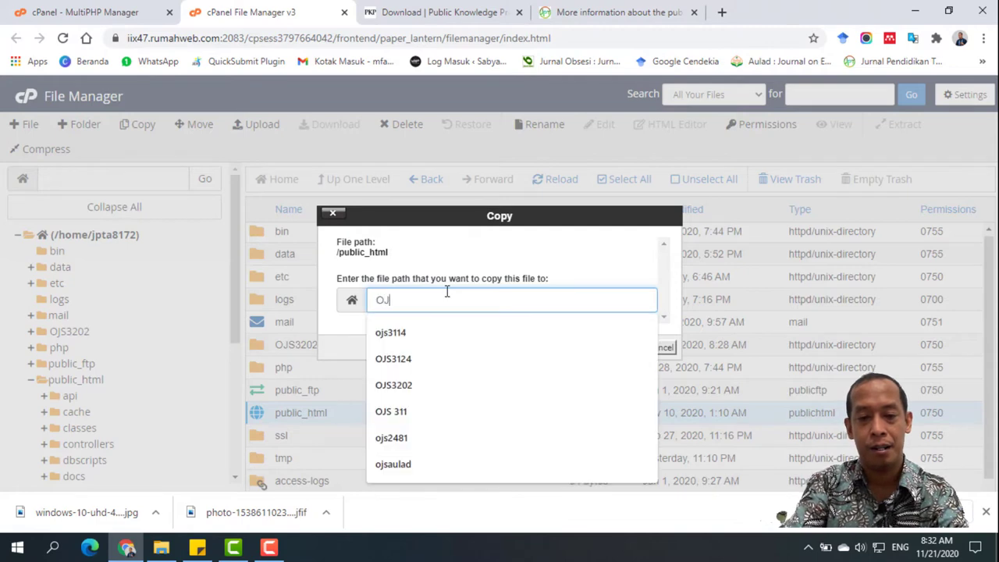
{"action": "type", "text": "S2"}
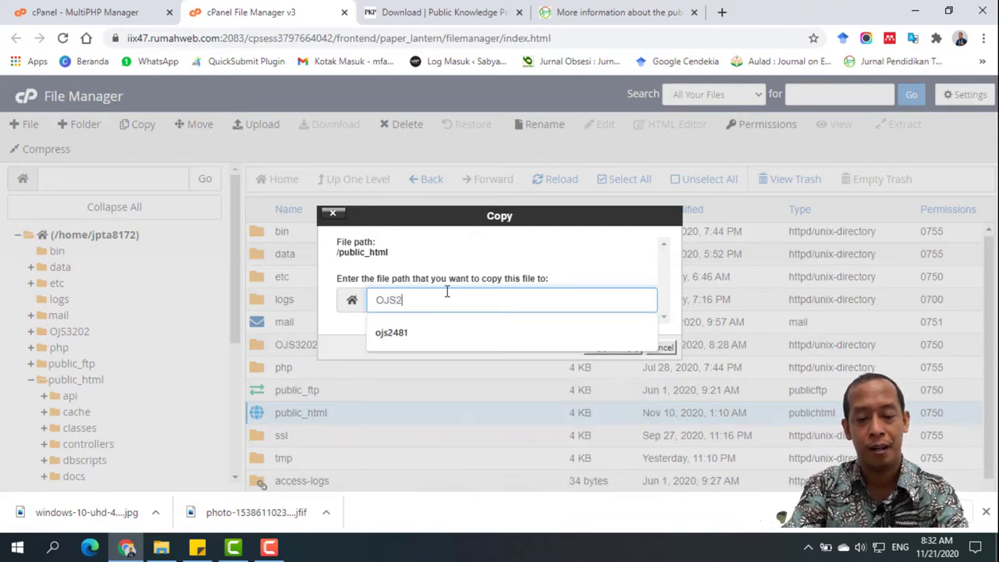
{"action": "key", "text": "BackSpace"}
{"action": "type", "text": "32"}
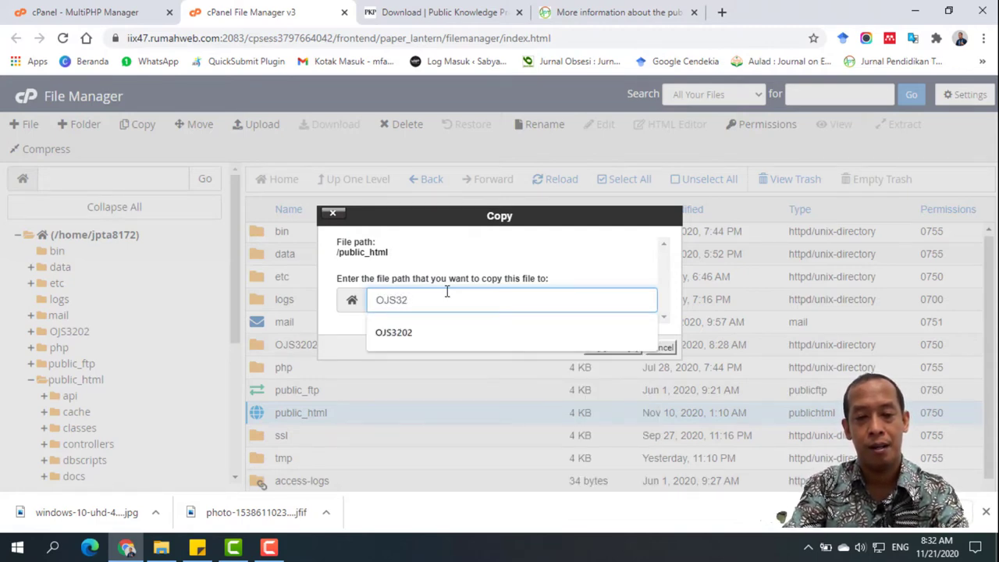
{"action": "type", "text": "11"}
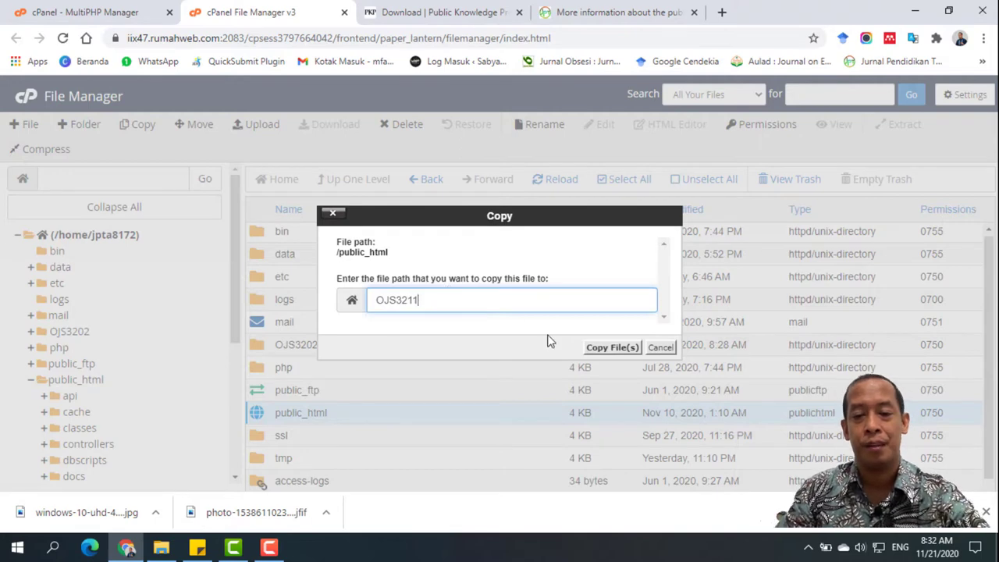
{"action": "left_click", "coordinate": [606, 348]}
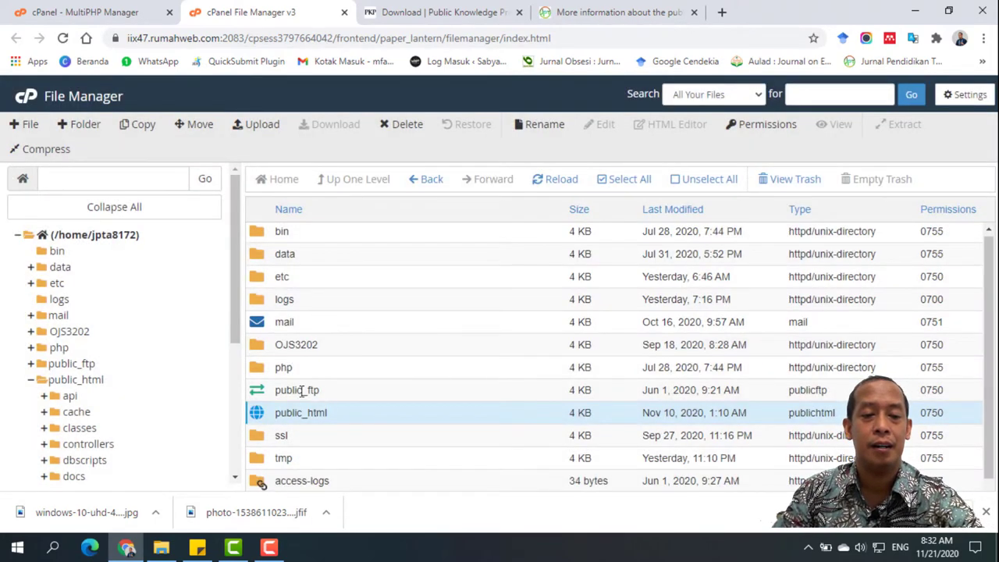
Open the OJS3211 backup folder and reload its listing to check that the public_html files are copied
{"action": "left_click", "coordinate": [110, 239]}
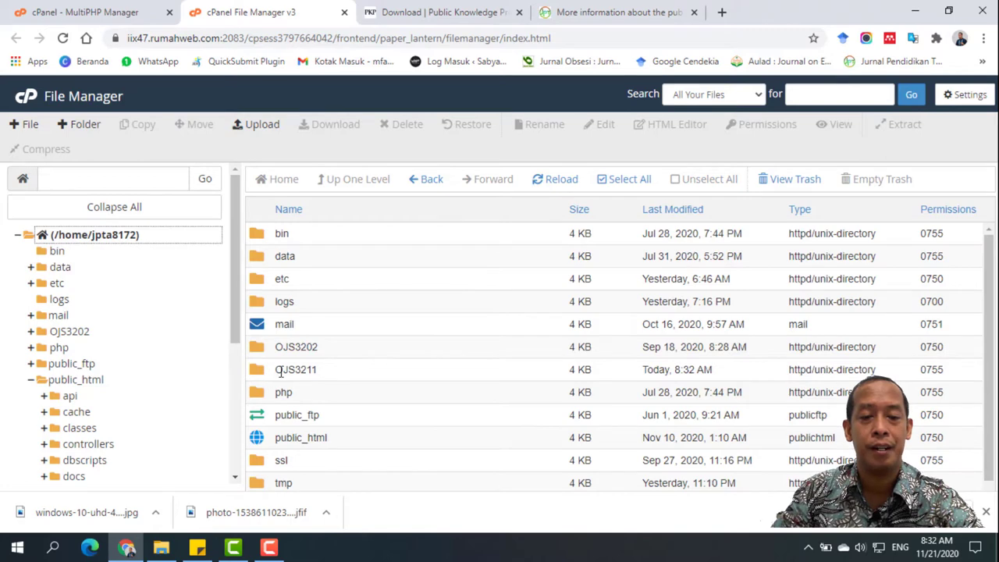
{"action": "left_click", "coordinate": [264, 373]}
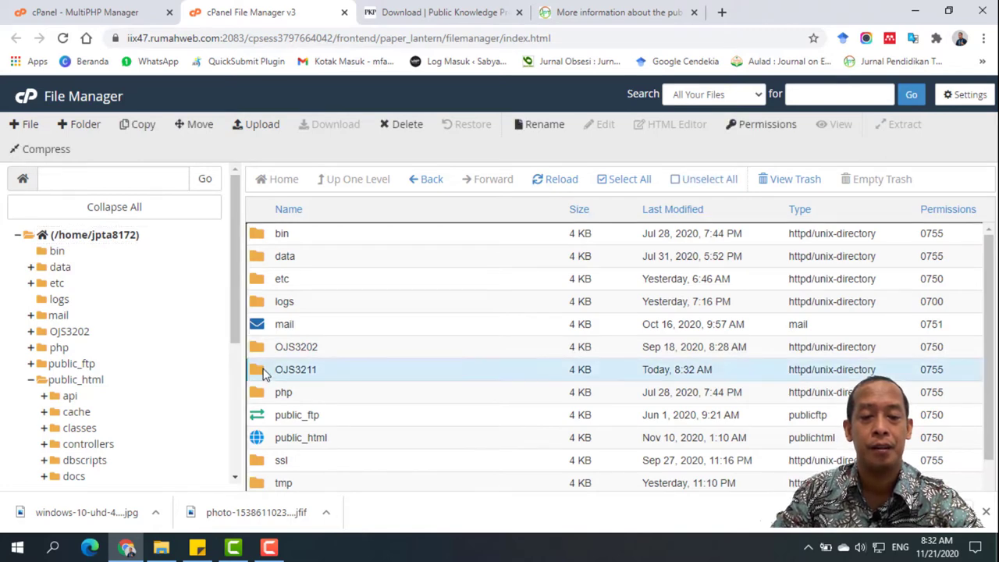
{"action": "double_click", "coordinate": [264, 374]}
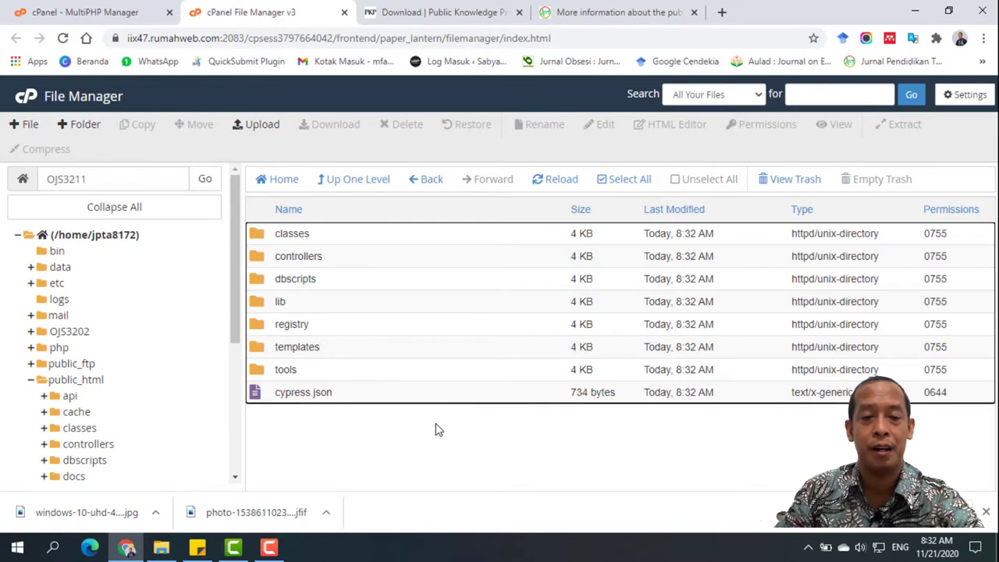
{"action": "left_click", "coordinate": [546, 180]}
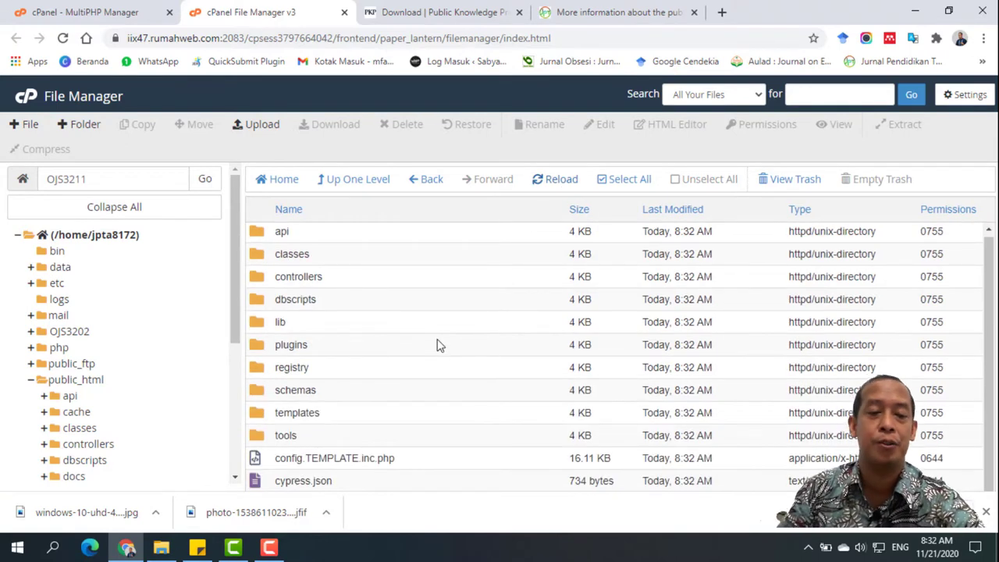
{"action": "left_click", "coordinate": [557, 181]}
{"action": "scroll", "coordinate": [492, 301], "scroll_direction": "down", "scroll_amount": 3}
{"action": "scroll", "coordinate": [437, 250], "scroll_direction": "up", "scroll_amount": 3}
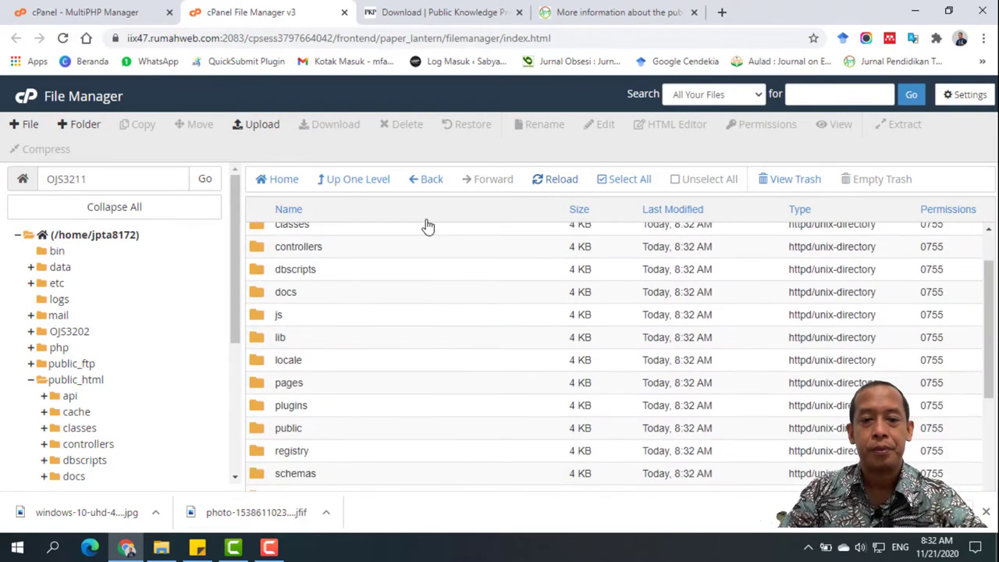
{"action": "scroll", "coordinate": [452, 257], "scroll_direction": "up", "scroll_amount": 1}
{"action": "left_click", "coordinate": [988, 370]}
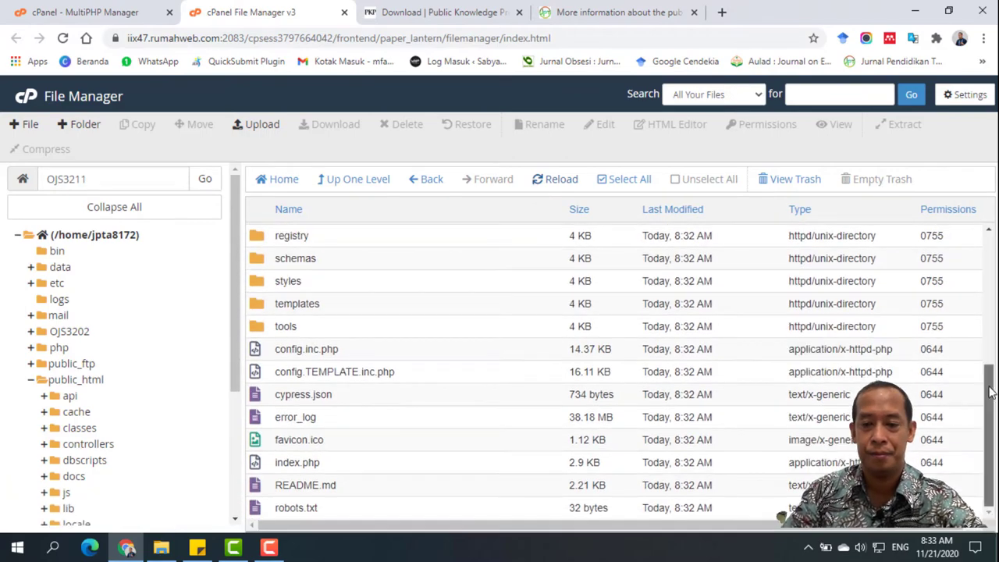
{"action": "scroll", "coordinate": [455, 307], "scroll_direction": "up", "scroll_amount": 2}
{"action": "left_click", "coordinate": [548, 180]}
{"action": "left_click", "coordinate": [562, 181]}
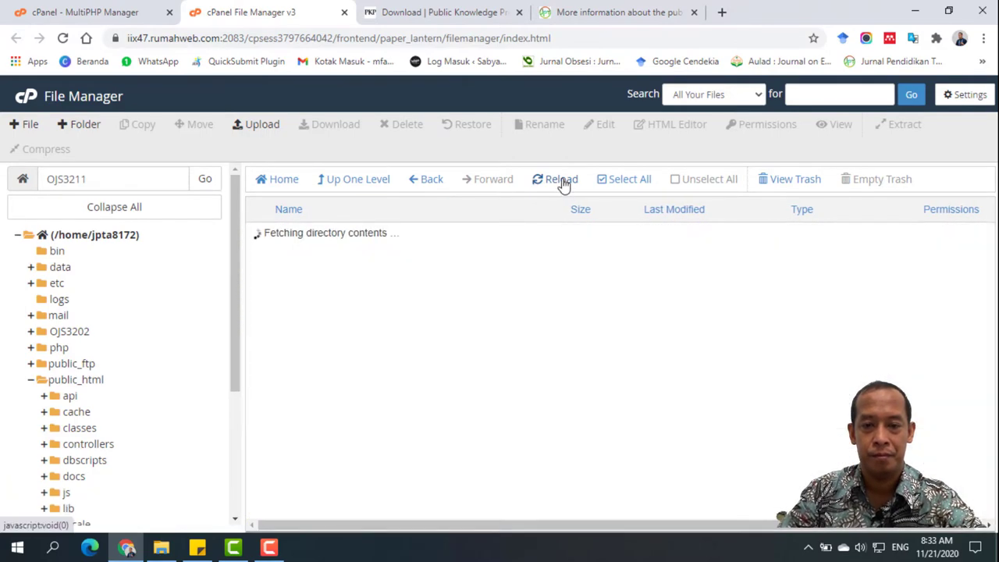
{"action": "scroll", "coordinate": [502, 294], "scroll_direction": "up", "scroll_amount": 5}
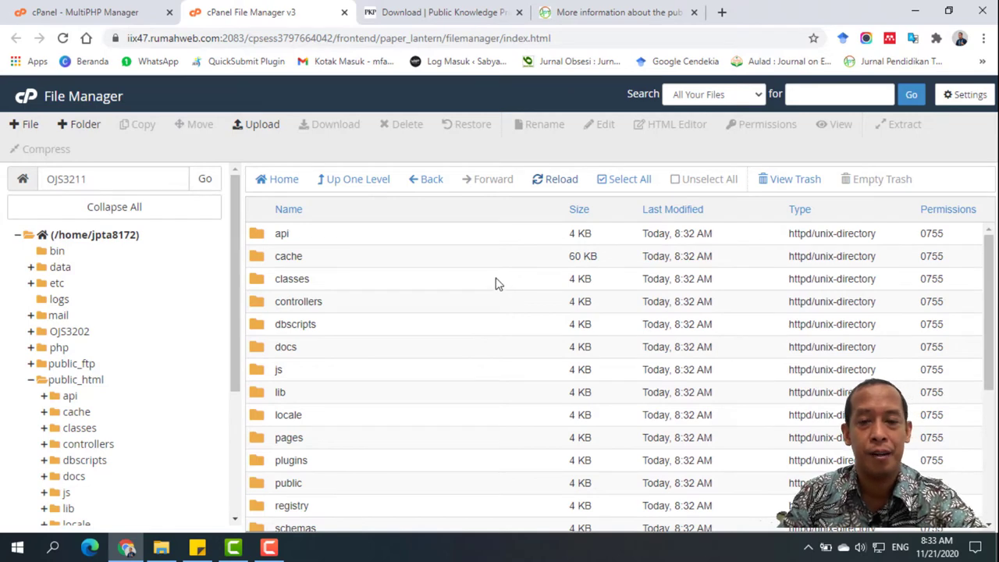
Delete all files and folders inside public_html, sending them to the trash instead of removing them permanently
{"action": "left_click", "coordinate": [56, 381]}
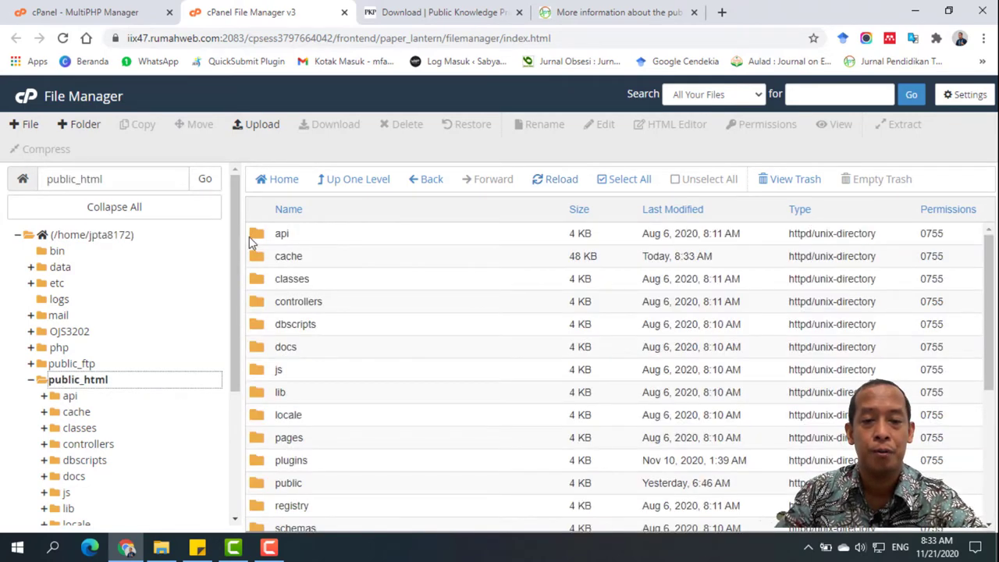
{"action": "left_click", "coordinate": [259, 237]}
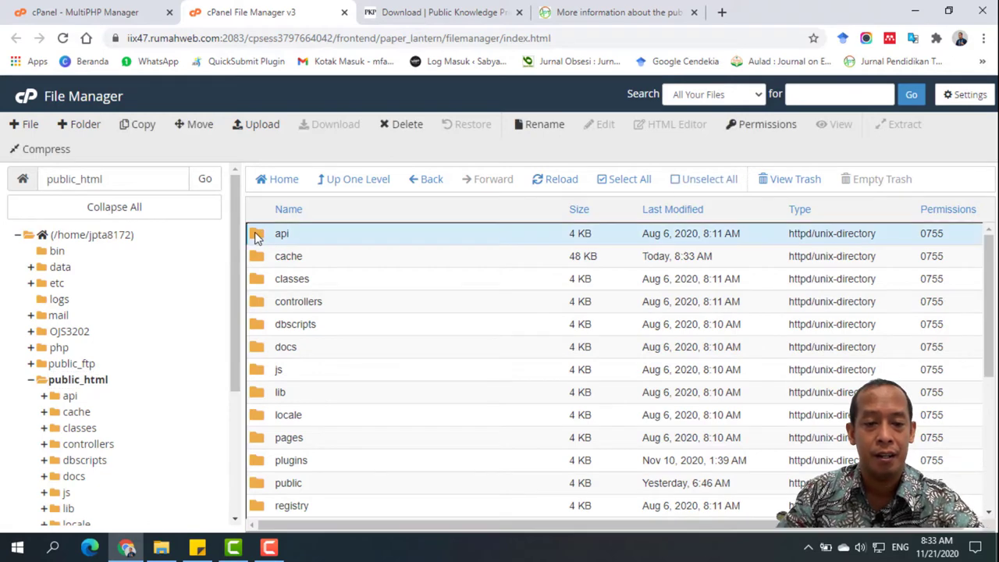
{"action": "key", "text": "shift+Down"}
{"action": "key", "text": "shift+Down"}
{"action": "key", "text": "shift+Down"}
{"action": "key", "text": "shift+Down"}
{"action": "key", "text": "shift+Down"}
{"action": "key", "text": "shift+Down"}
{"action": "key", "text": "shift+Down"}
{"action": "key", "text": "shift+Down"}
{"action": "key", "text": "shift+Down"}
{"action": "key", "text": "shift+Down"}
{"action": "key", "text": "shift+Down"}
{"action": "key", "text": "shift+Down"}
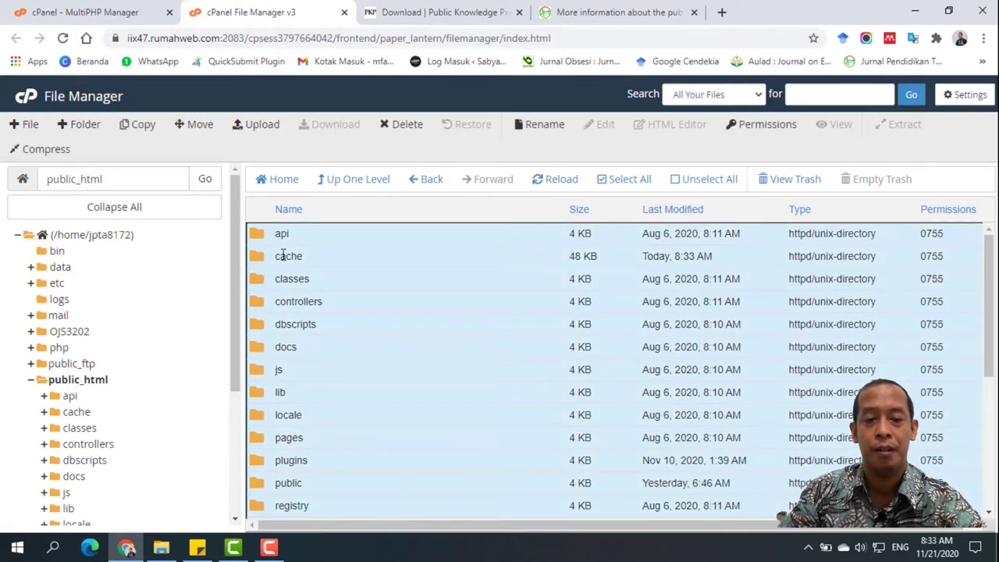
{"action": "key", "text": "shift+Down"}
{"action": "key", "text": "shift+Down"}
{"action": "key", "text": "shift+Down"}
{"action": "key", "text": "shift+Down"}
{"action": "key", "text": "shift+Down"}
{"action": "key", "text": "shift+Down"}
{"action": "key", "text": "shift+Down"}
{"action": "key", "text": "shift+Down"}
{"action": "key", "text": "shift+Down"}
{"action": "key", "text": "shift+Down"}
{"action": "key", "text": "shift+Down"}
{"action": "key", "text": "shift+Down"}
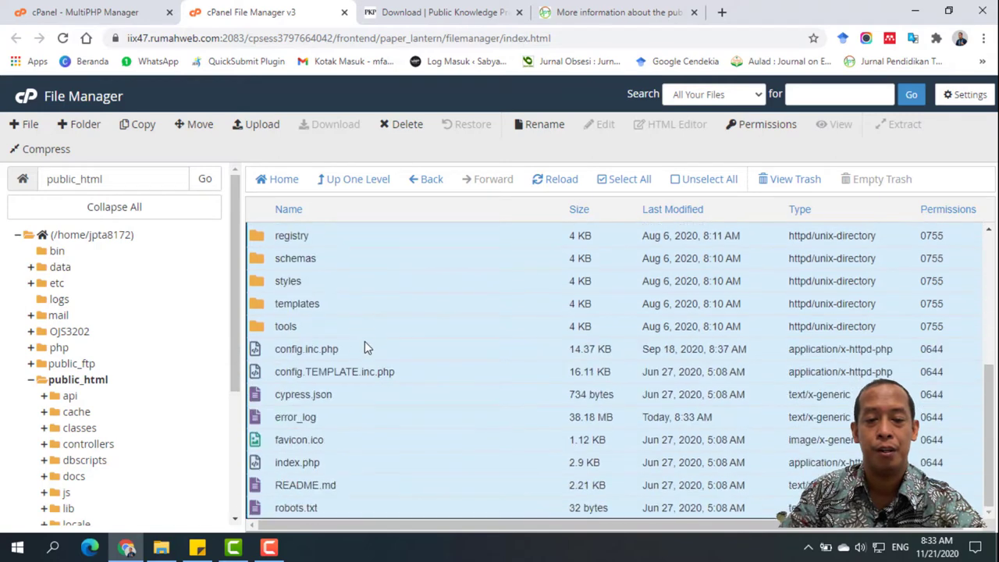
{"action": "right_click", "coordinate": [283, 282]}
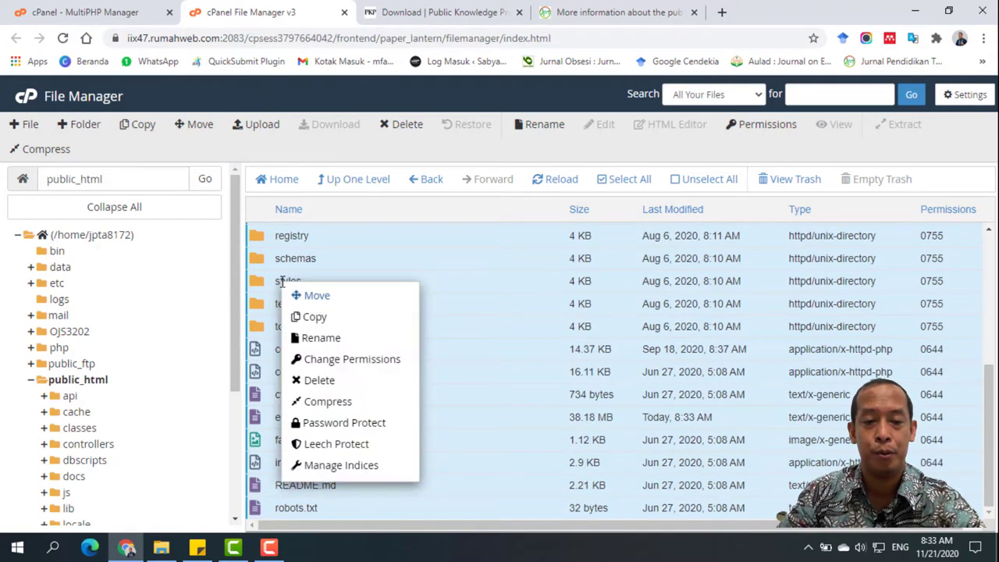
{"action": "left_click", "coordinate": [353, 382]}
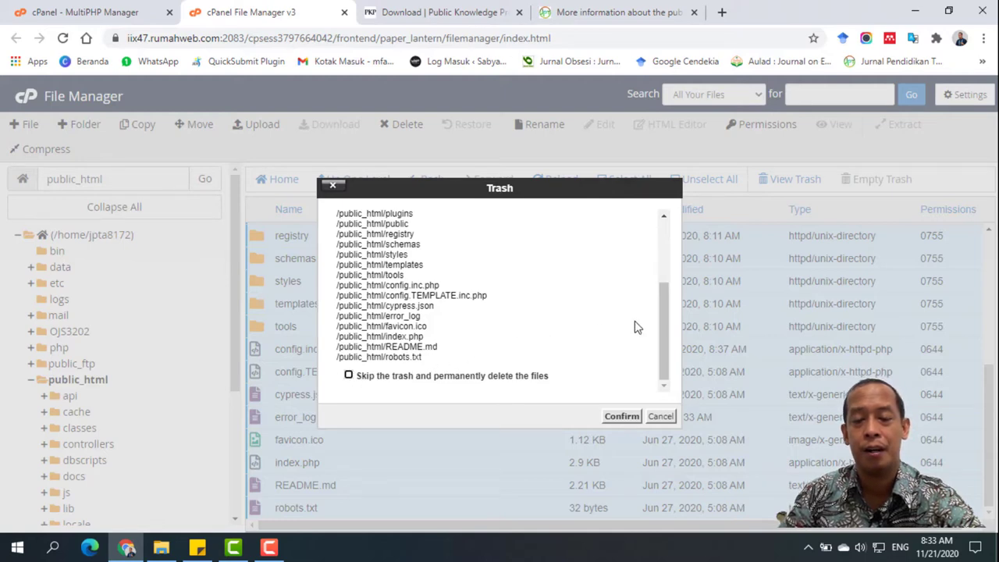
{"action": "left_click", "coordinate": [620, 416]}
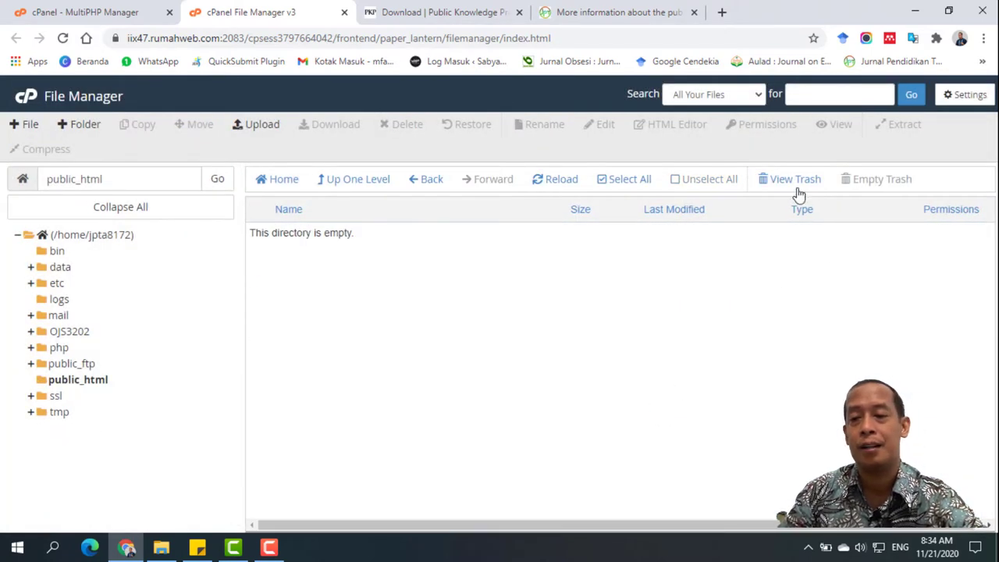
Check the trash contents and the public_html folder, glance at the journal's publishing system page and return to File Manager
{"action": "left_click", "coordinate": [797, 185]}
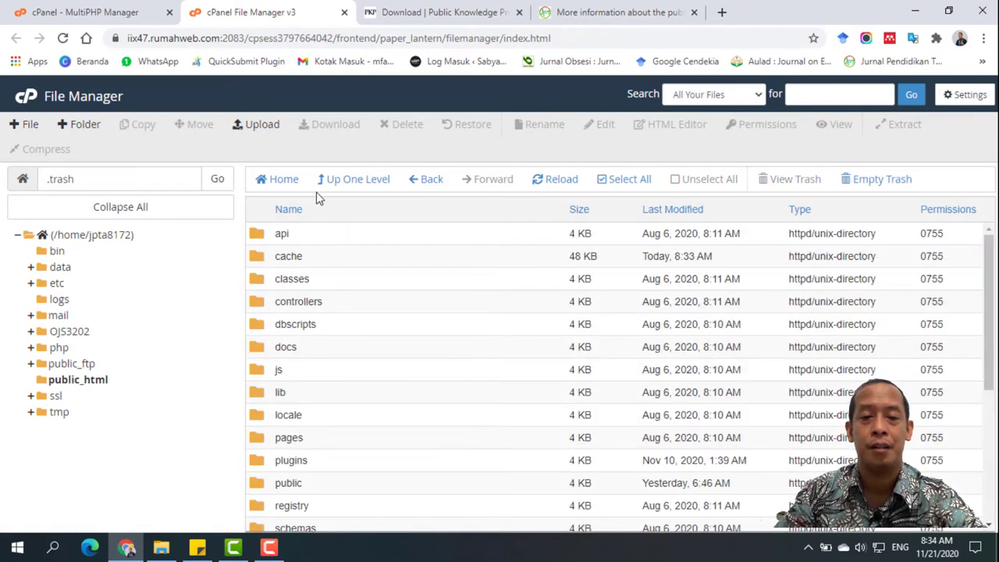
{"action": "left_click", "coordinate": [94, 383]}
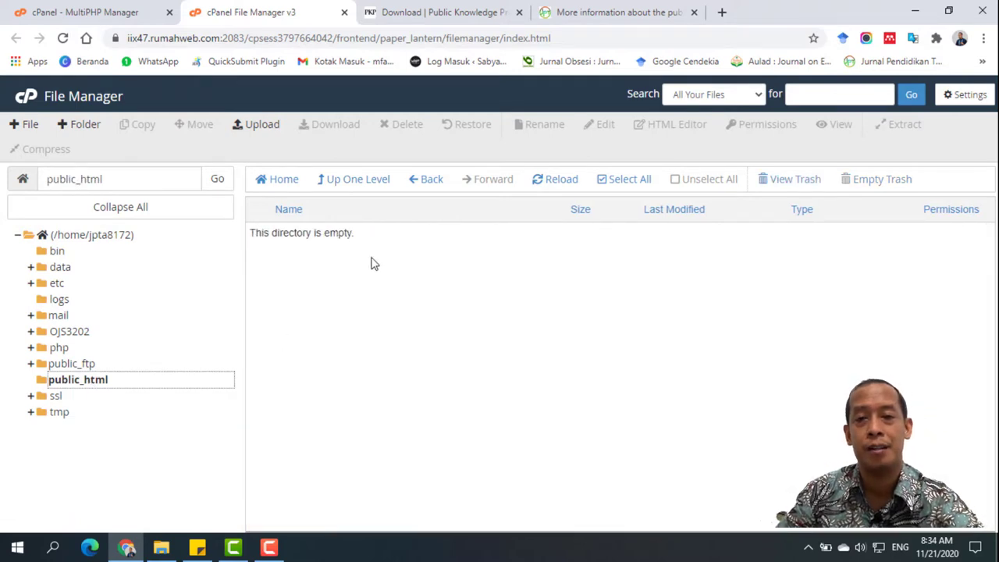
{"action": "left_click", "coordinate": [622, 10]}
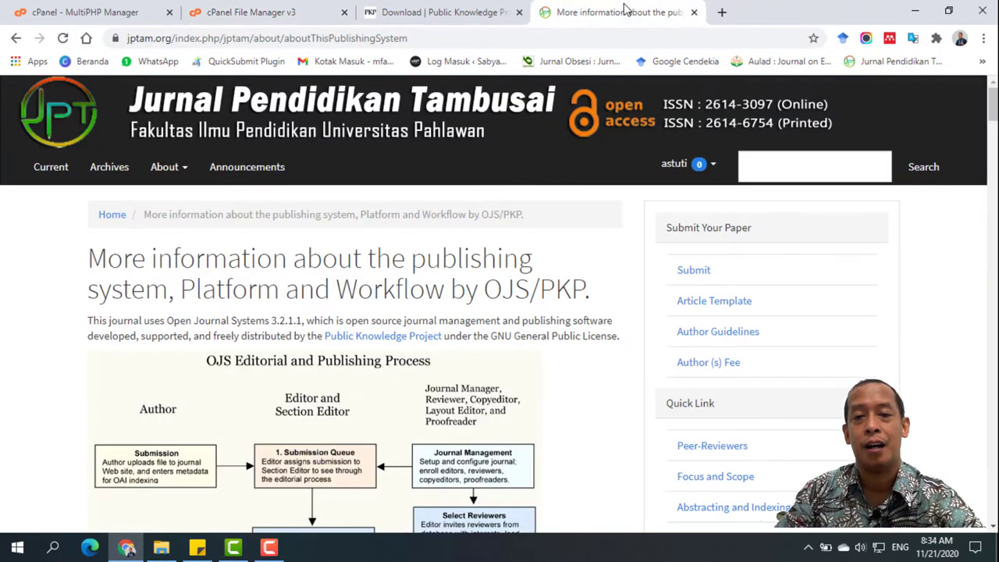
{"action": "left_click", "coordinate": [263, 13]}
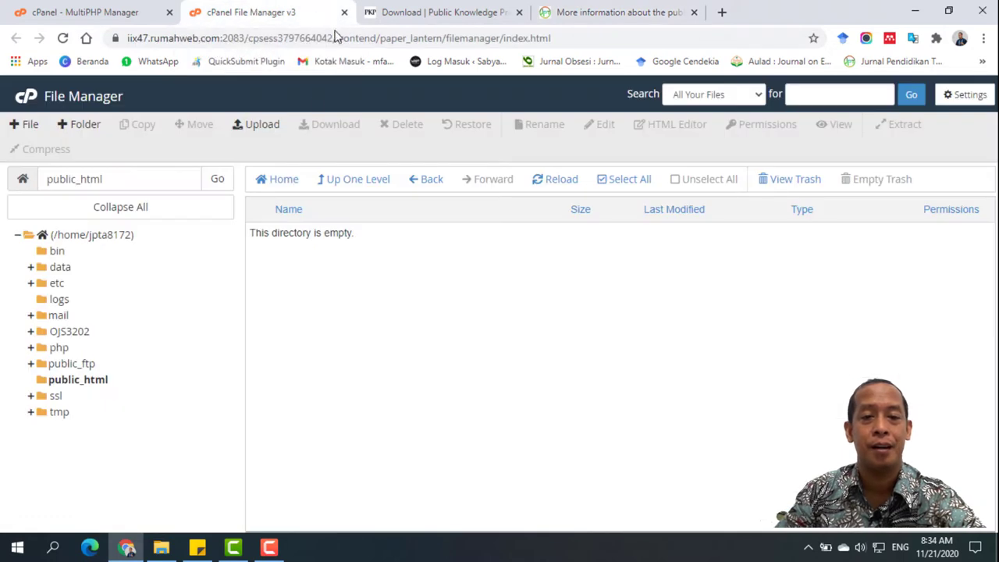
Upload ojs-3.2.1-2.zip from the Compressed folder in Downloads to public_html and return to that folder
{"action": "left_click", "coordinate": [270, 128]}
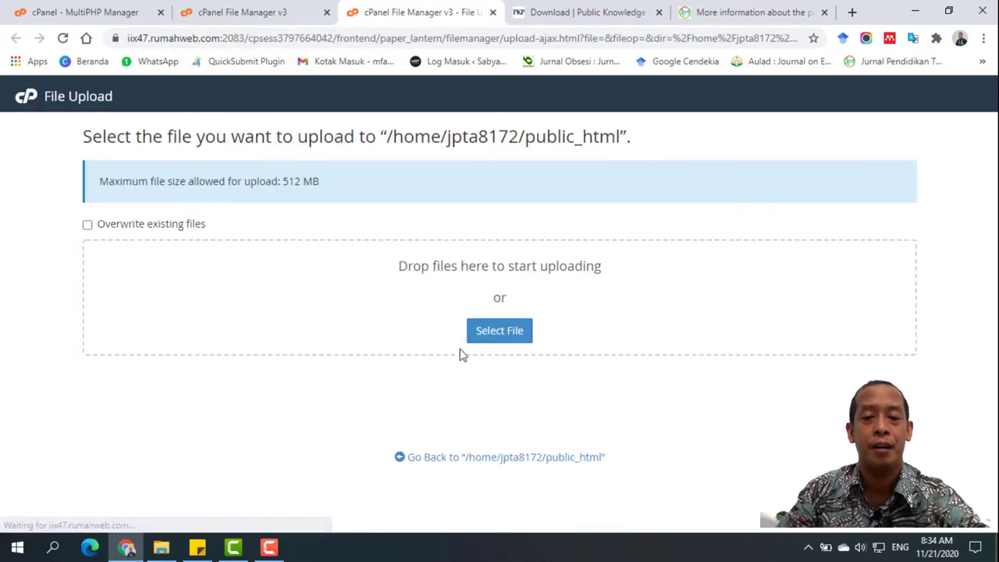
{"action": "left_click", "coordinate": [493, 336]}
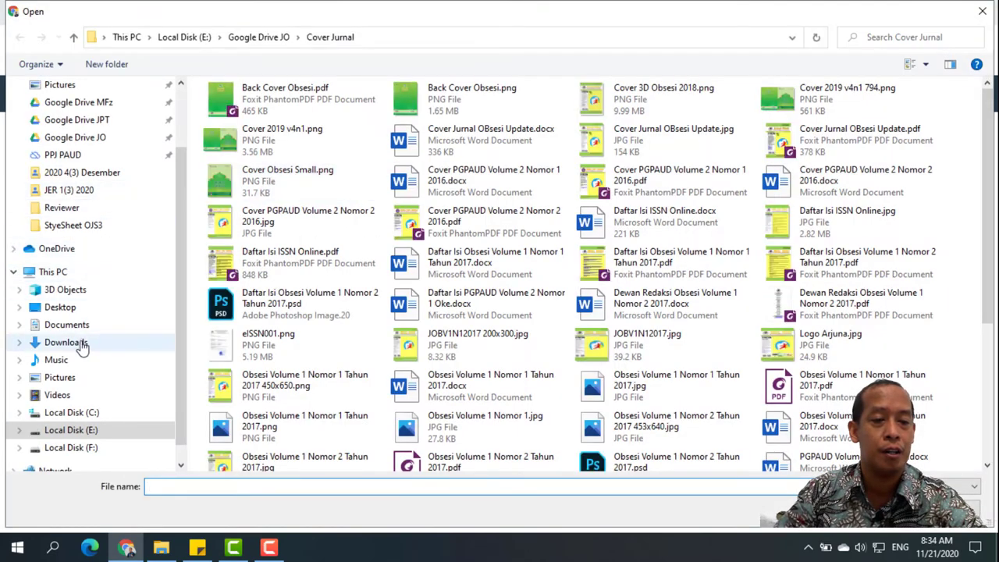
{"action": "left_click", "coordinate": [65, 343]}
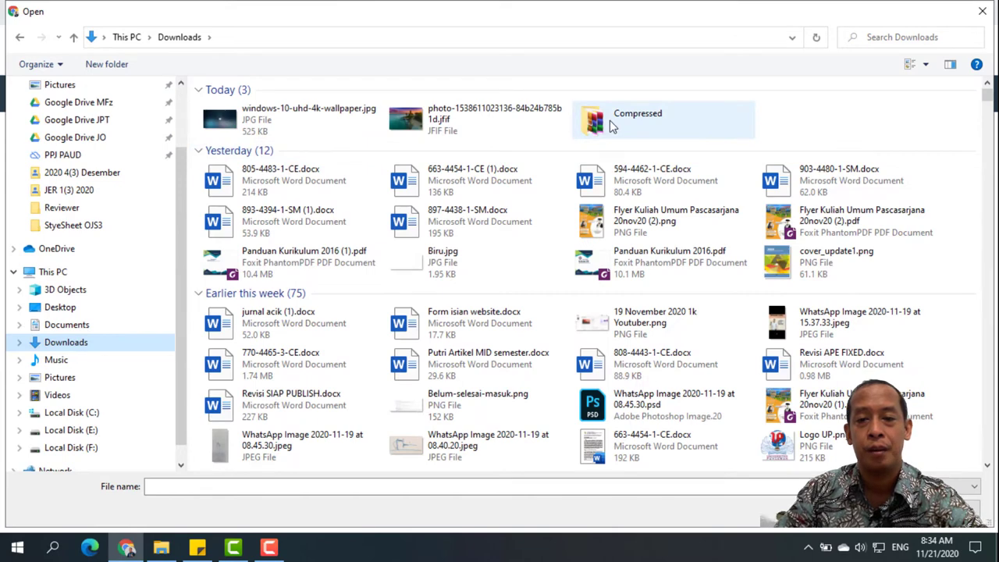
{"action": "double_click", "coordinate": [612, 126]}
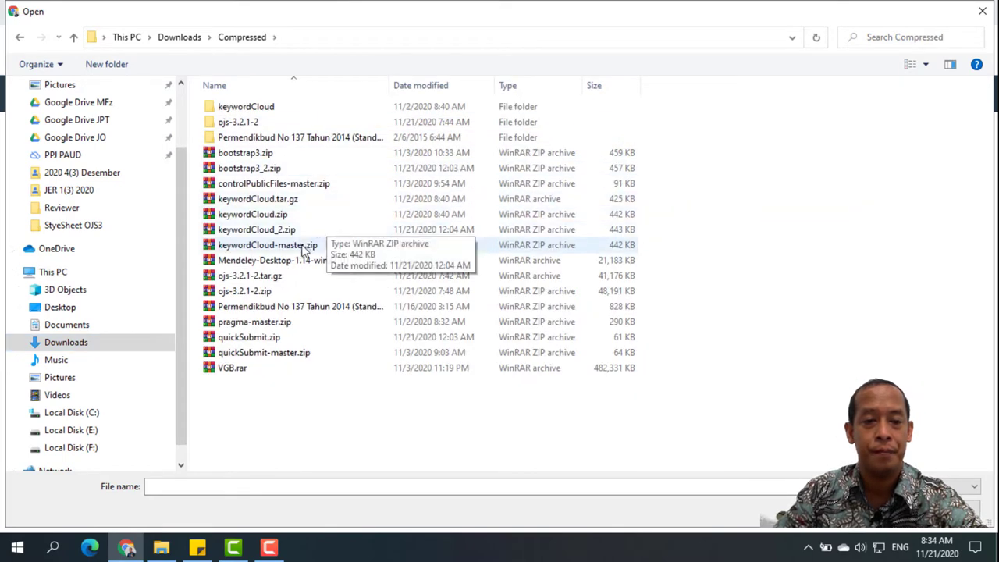
{"action": "left_click", "coordinate": [232, 301]}
{"action": "key", "text": "Return"}
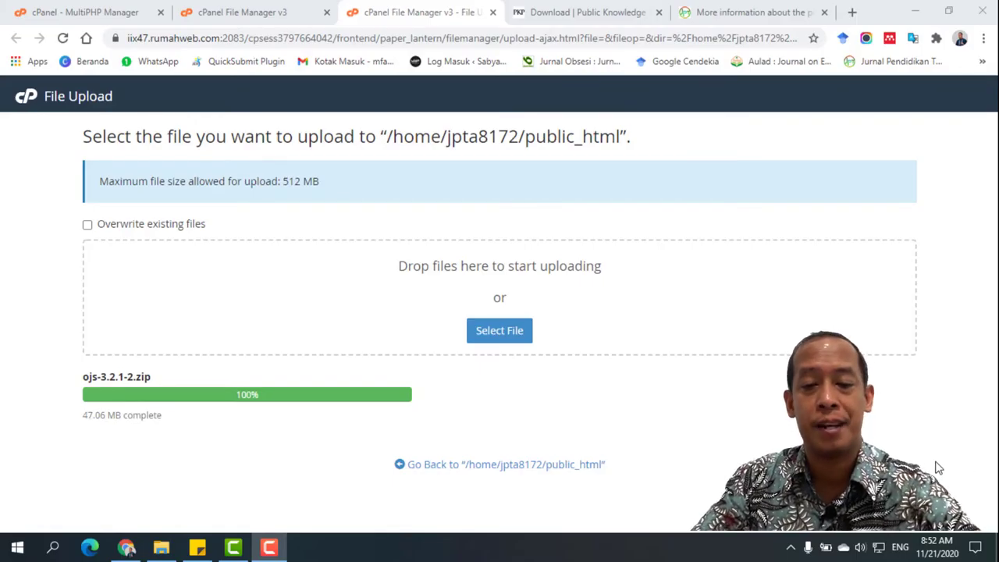
{"action": "left_click", "coordinate": [473, 466]}
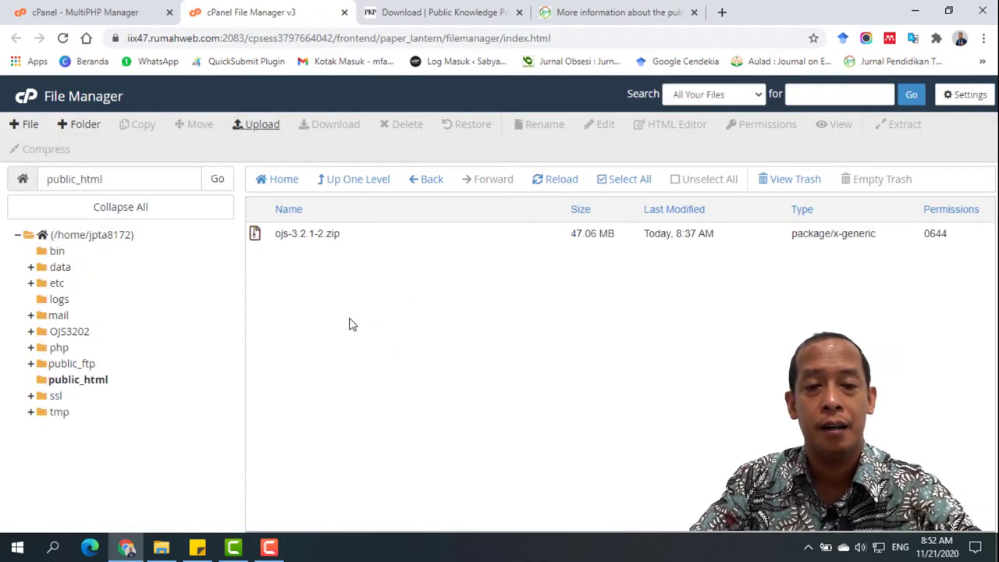
Extract ojs-3.2.1-2.zip into /public_html
{"action": "left_click", "coordinate": [259, 236]}
{"action": "right_click", "coordinate": [258, 238]}
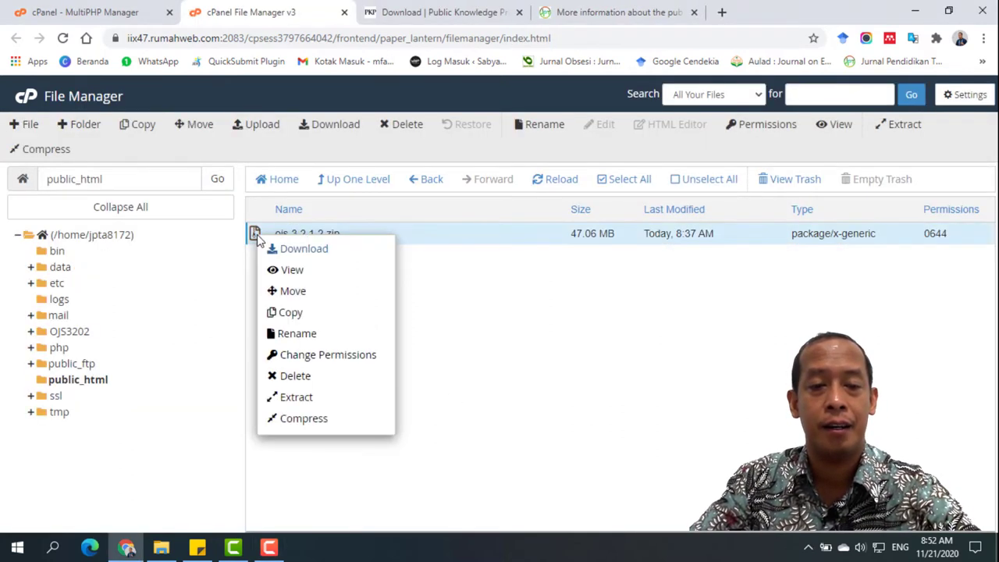
{"action": "left_click", "coordinate": [325, 400]}
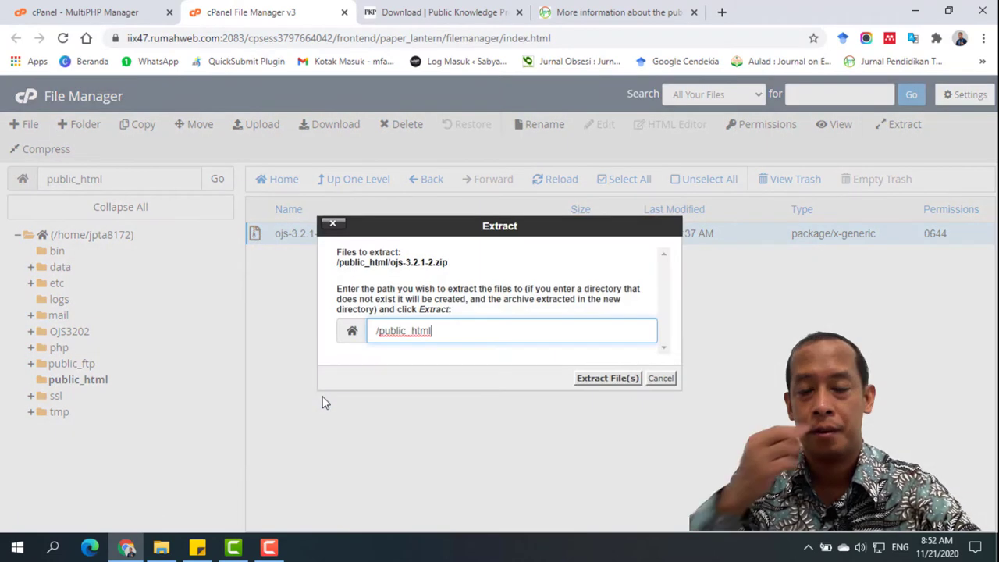
{"action": "left_click", "coordinate": [597, 379]}
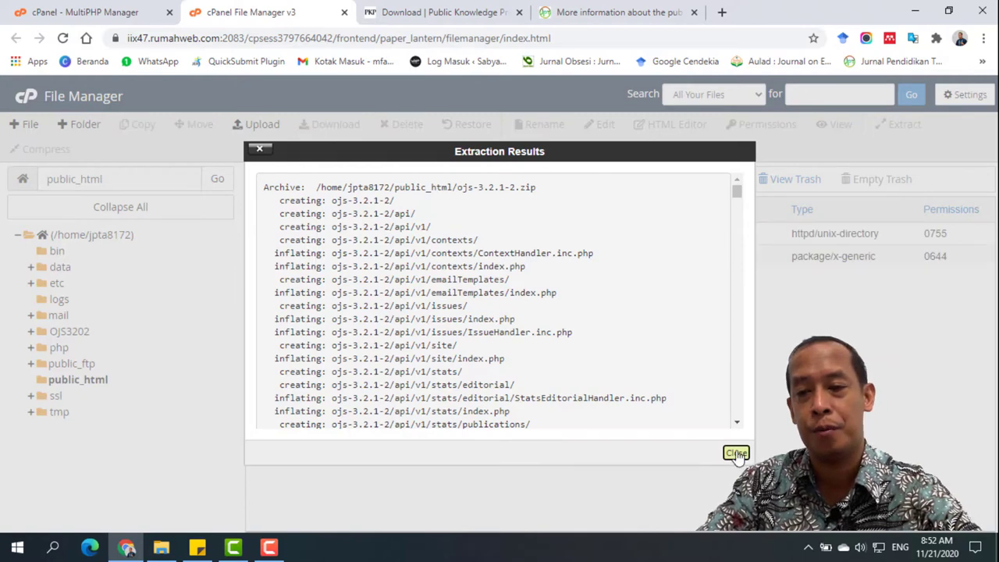
Close the extraction results and move all files and folders from public_html/ojs-3.2.1-2 up into /public_html
{"action": "left_click", "coordinate": [735, 453]}
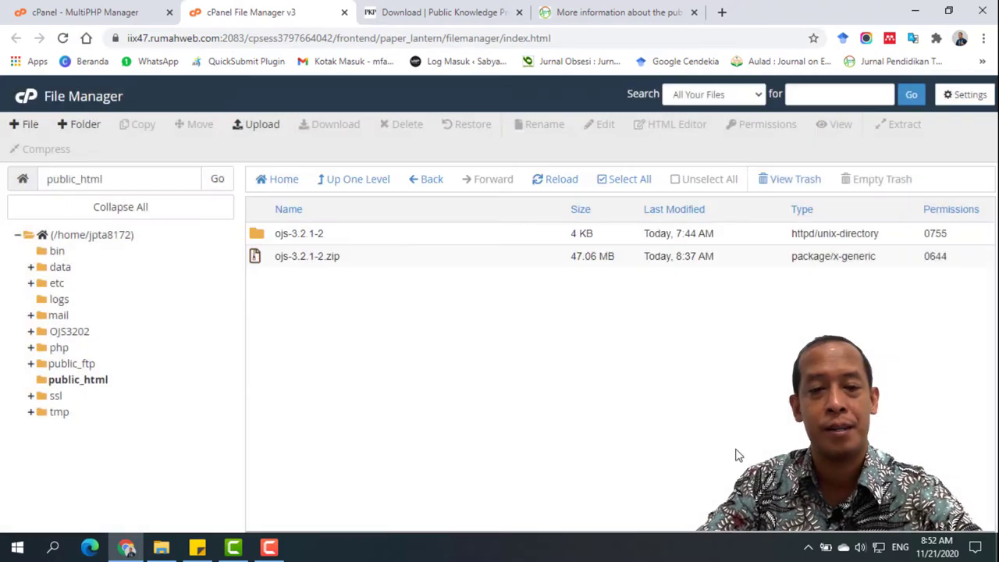
{"action": "double_click", "coordinate": [260, 235]}
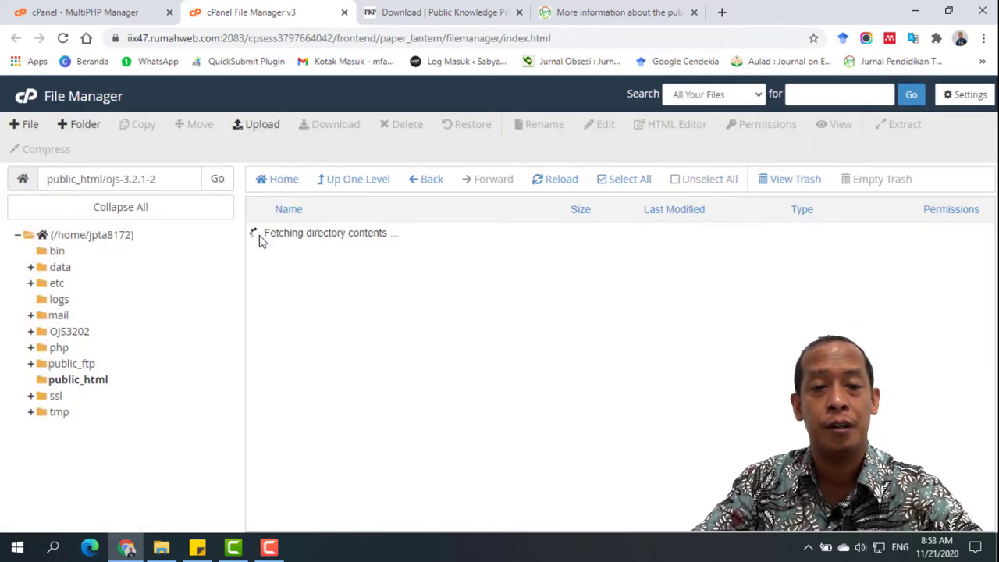
{"action": "left_click", "coordinate": [259, 239]}
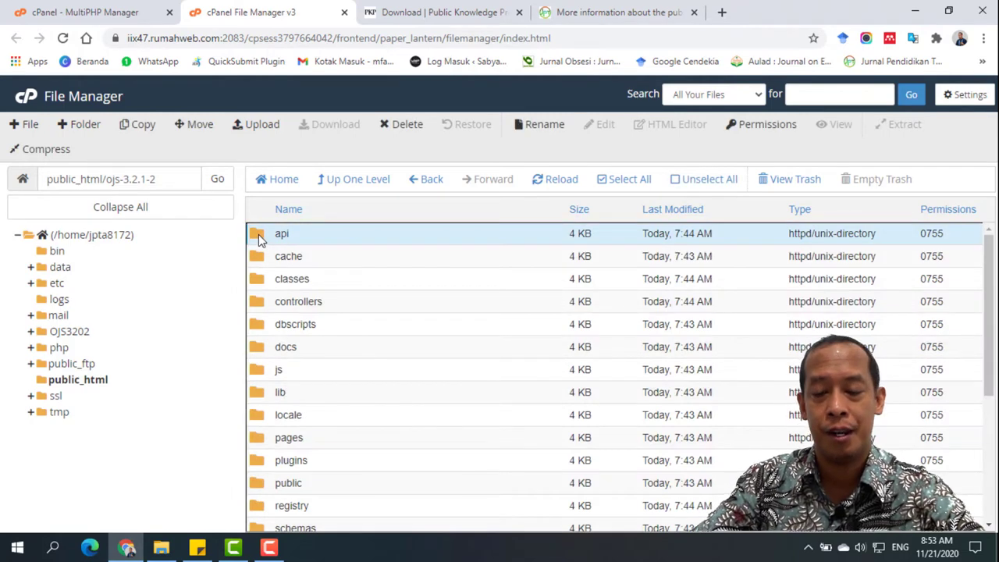
{"action": "key", "text": "ctrl+a"}
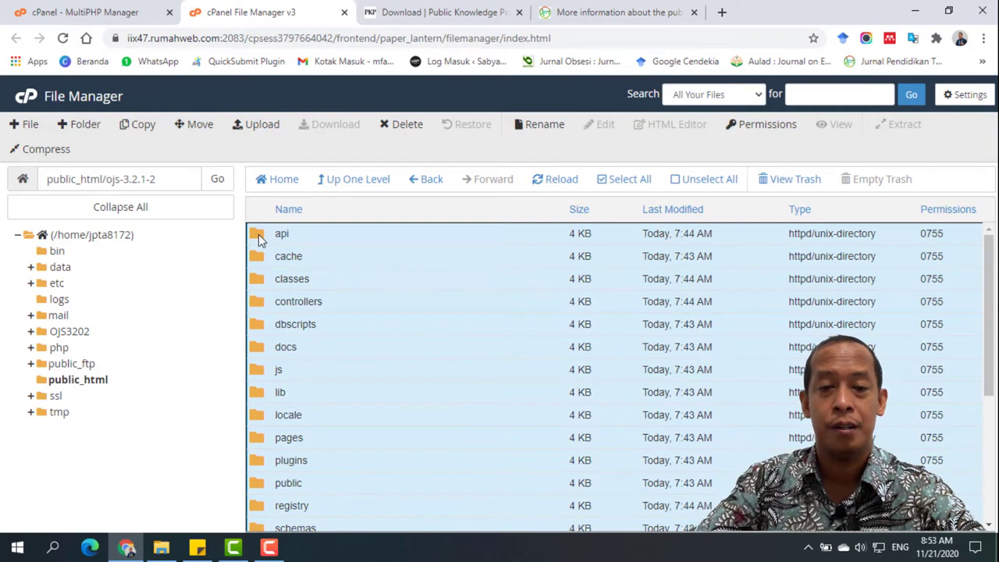
{"action": "scroll", "coordinate": [365, 312], "scroll_direction": "down", "scroll_amount": 3}
{"action": "scroll", "coordinate": [365, 312], "scroll_direction": "up", "scroll_amount": 3}
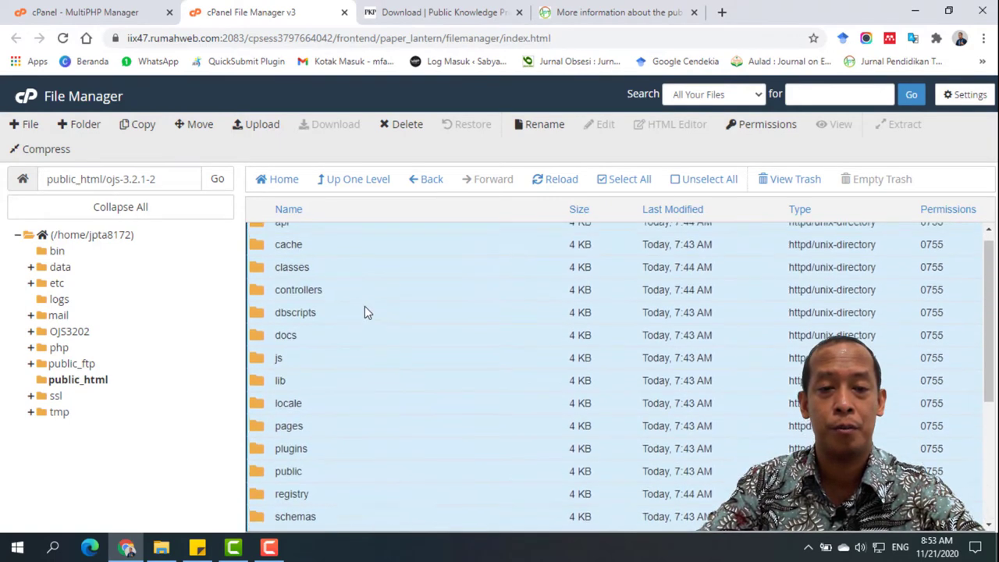
{"action": "scroll", "coordinate": [364, 312], "scroll_direction": "up", "scroll_amount": 1}
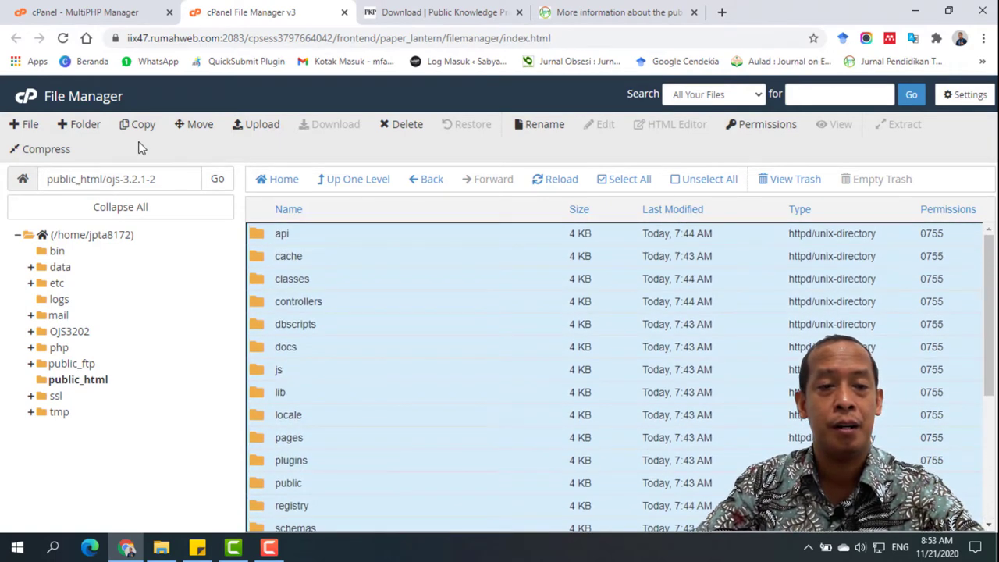
{"action": "left_click", "coordinate": [200, 124]}
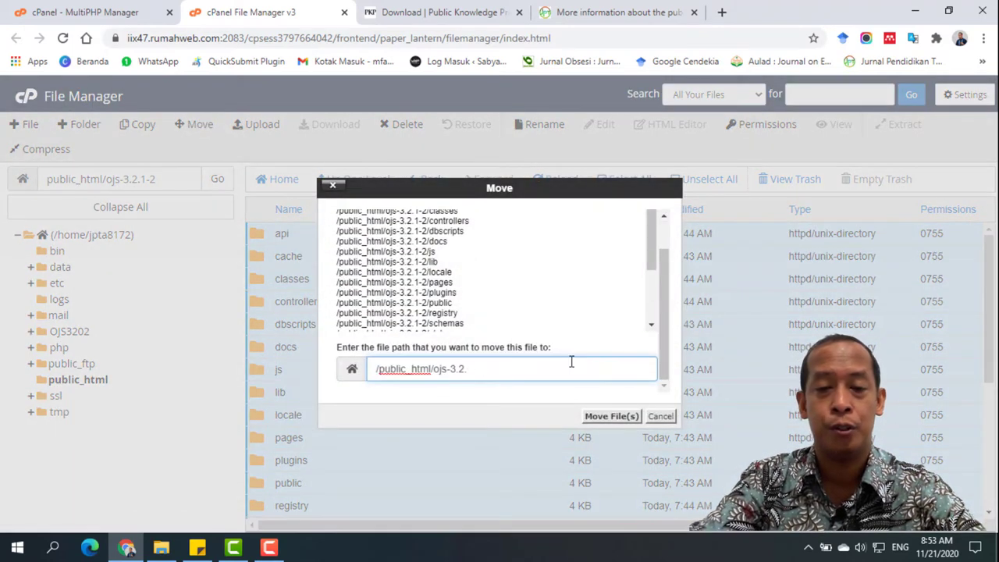
{"action": "key", "text": "BackSpace"}
{"action": "key", "text": "BackSpace"}
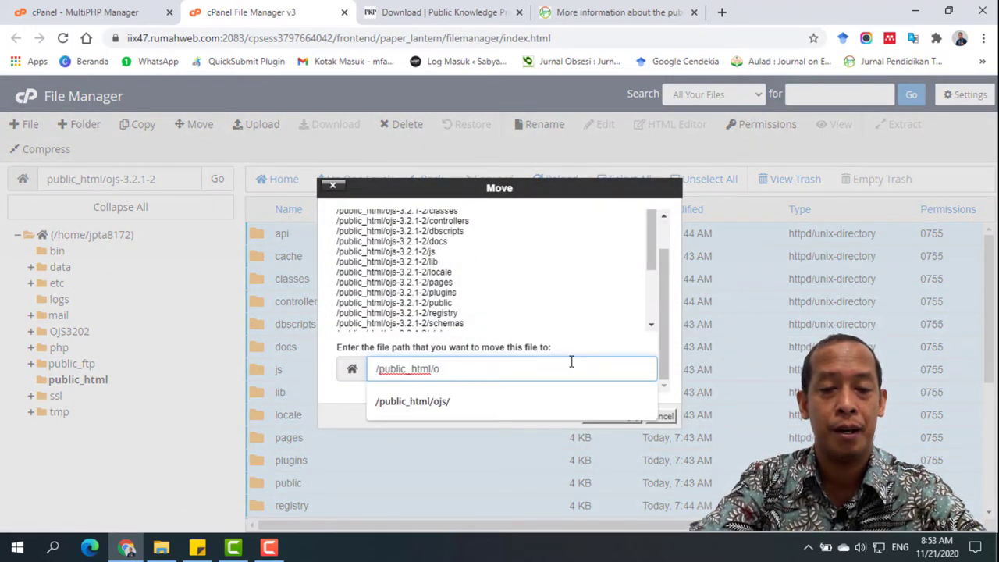
{"action": "key", "text": "BackSpace"}
{"action": "left_click", "coordinate": [612, 416]}
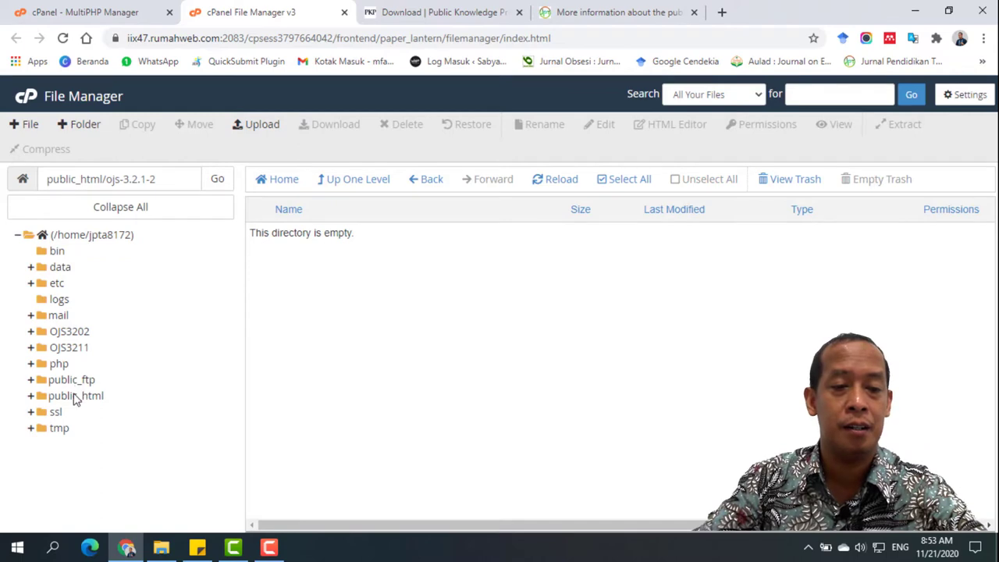
Permanently delete the emptied ojs-3.2.1-2 folder from public_html, skipping the trash
{"action": "left_click", "coordinate": [79, 396]}
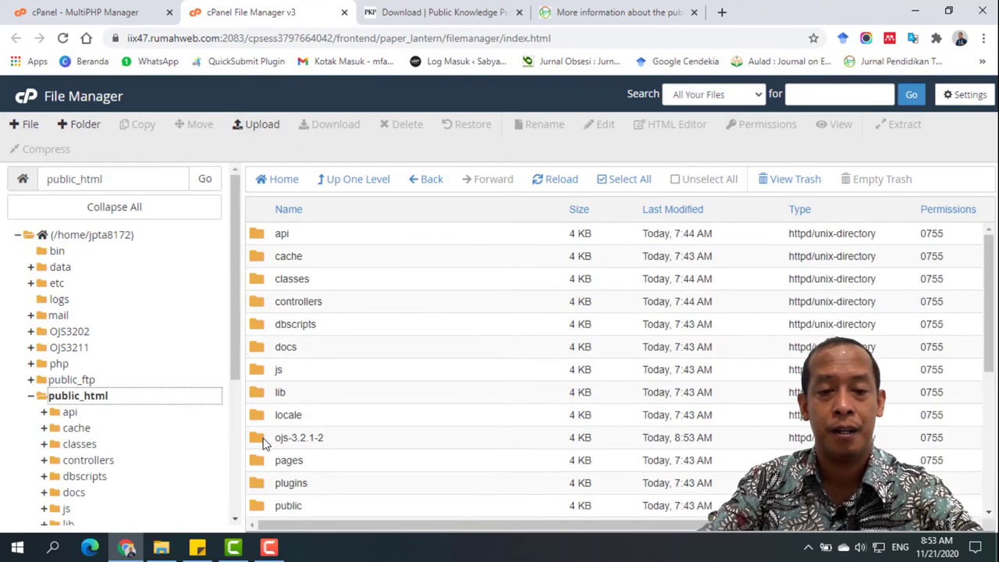
{"action": "left_click", "coordinate": [264, 441]}
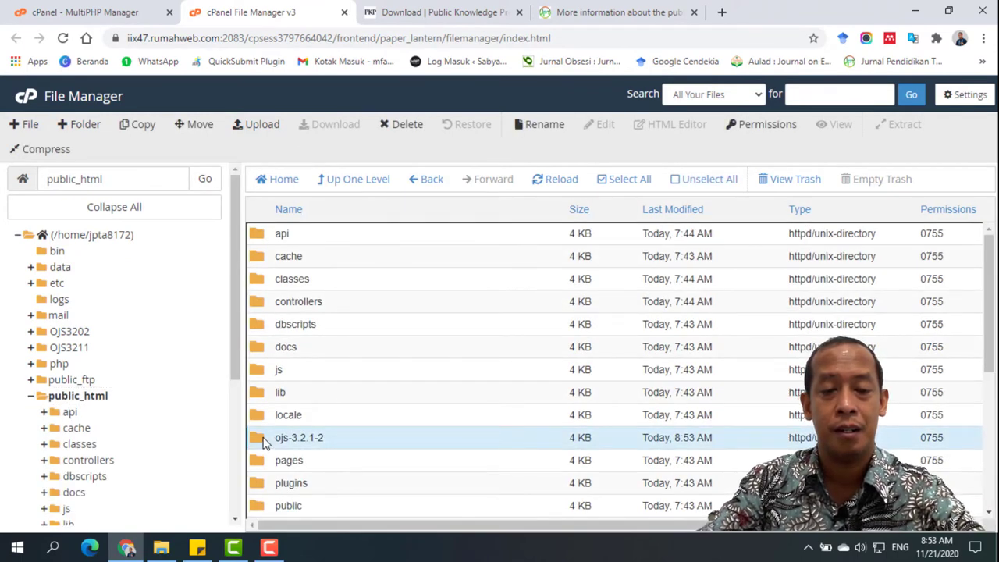
{"action": "right_click", "coordinate": [264, 441]}
{"action": "left_click", "coordinate": [293, 427]}
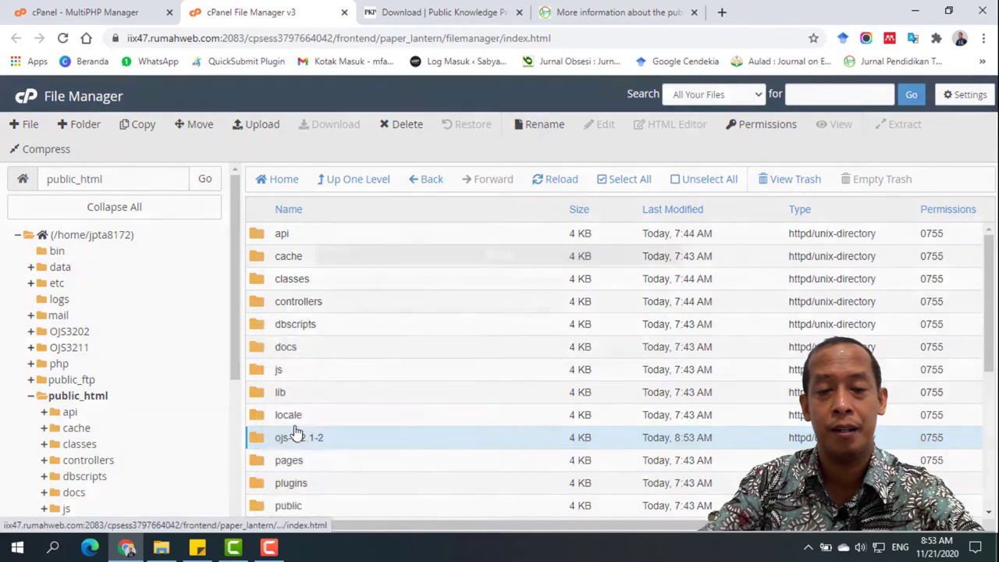
{"action": "left_click", "coordinate": [383, 312]}
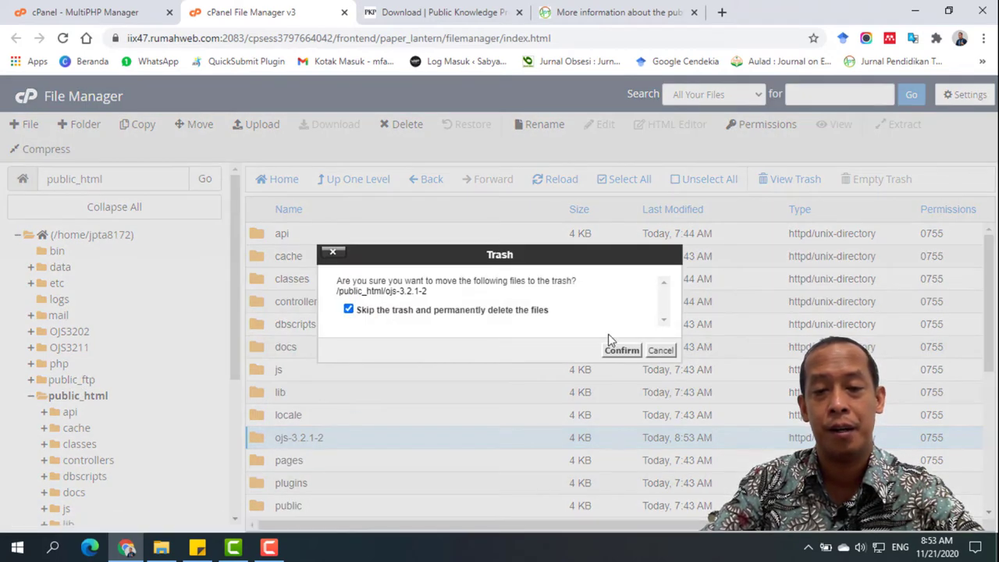
{"action": "left_click", "coordinate": [620, 351]}
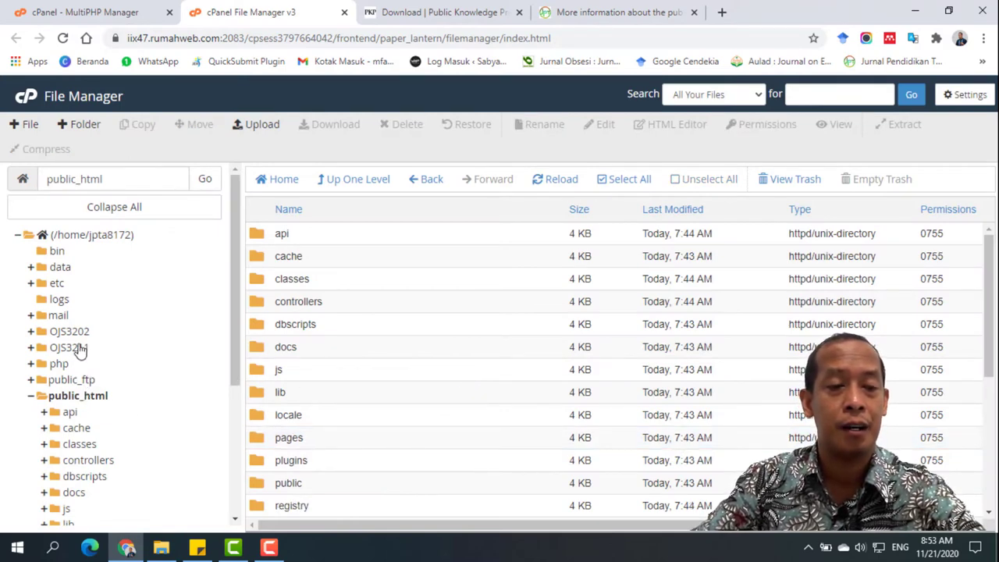
Copy the public folder from the OJS3211 backup to /public_html
{"action": "left_click", "coordinate": [78, 351]}
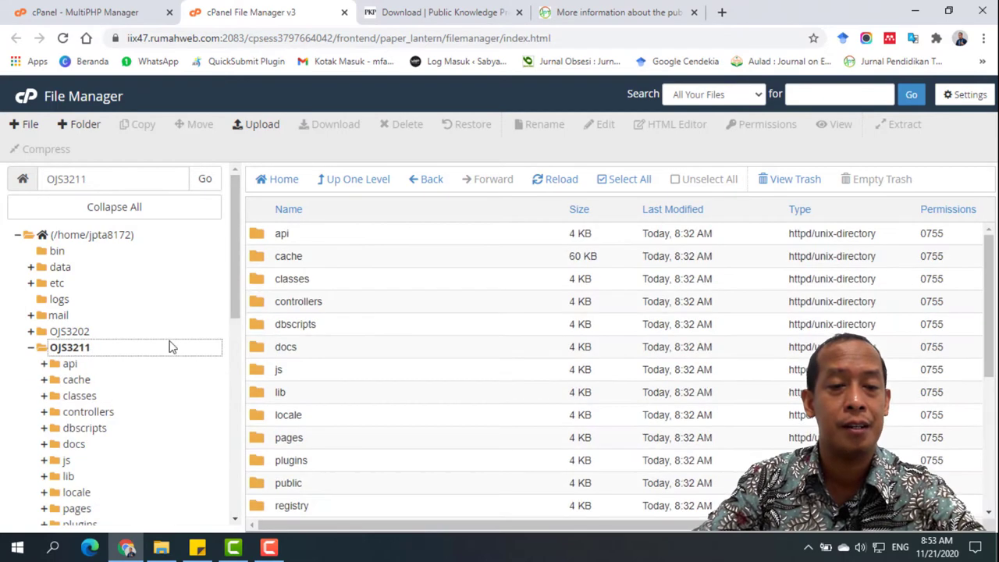
{"action": "scroll", "coordinate": [393, 341], "scroll_direction": "down", "scroll_amount": 1}
{"action": "scroll", "coordinate": [392, 341], "scroll_direction": "down", "scroll_amount": 3}
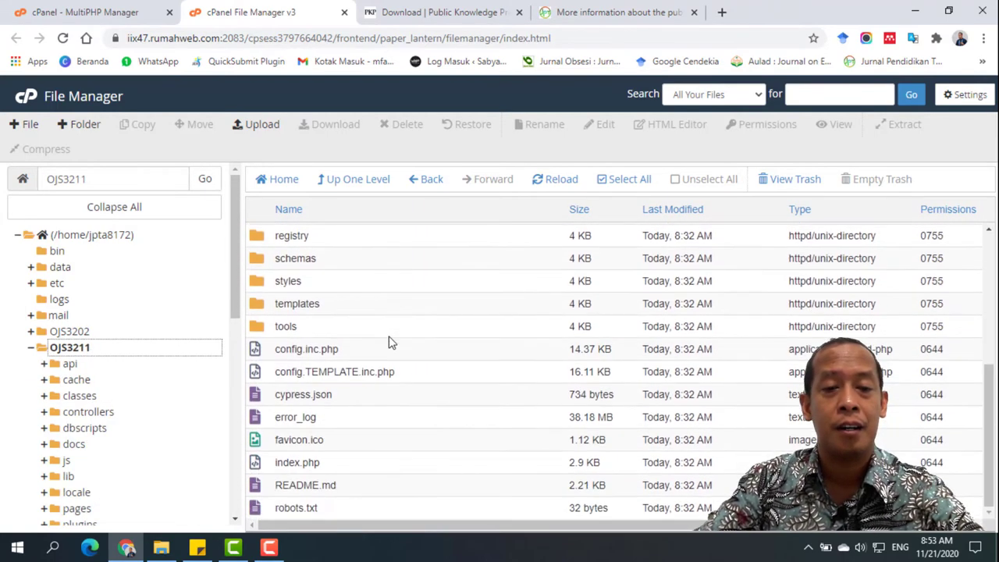
{"action": "scroll", "coordinate": [393, 341], "scroll_direction": "up", "scroll_amount": 1}
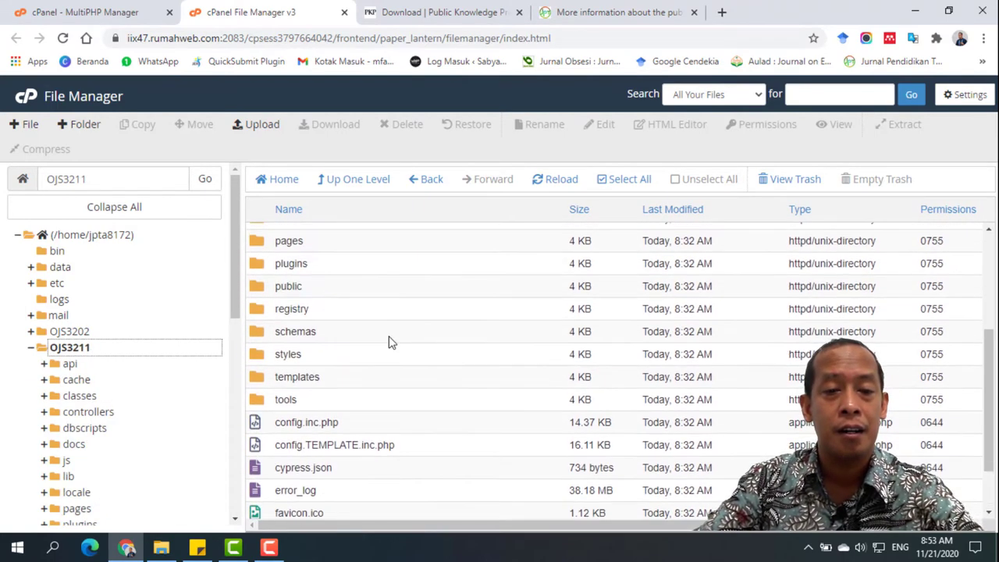
{"action": "left_click", "coordinate": [260, 288]}
{"action": "right_click", "coordinate": [260, 289]}
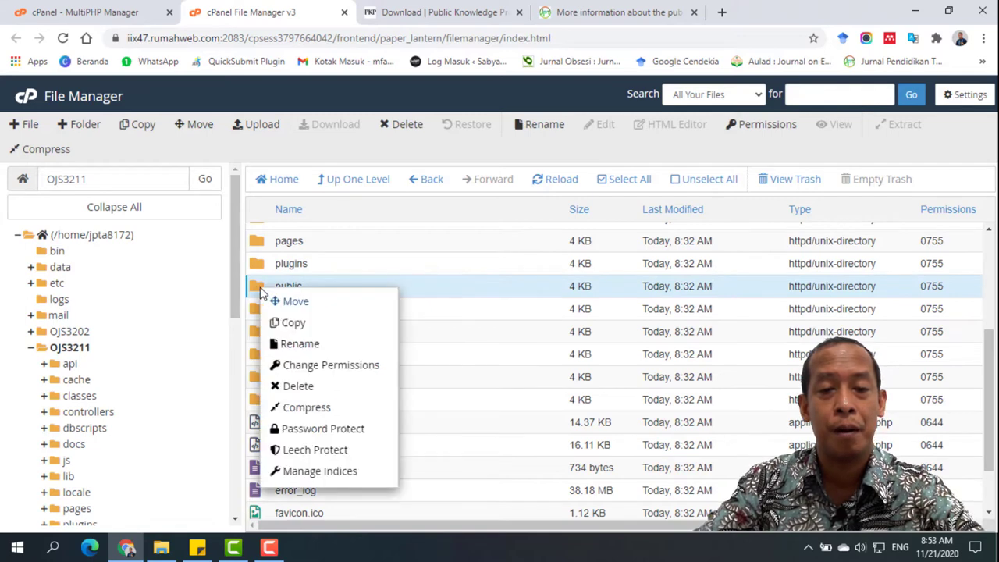
{"action": "left_click", "coordinate": [326, 325]}
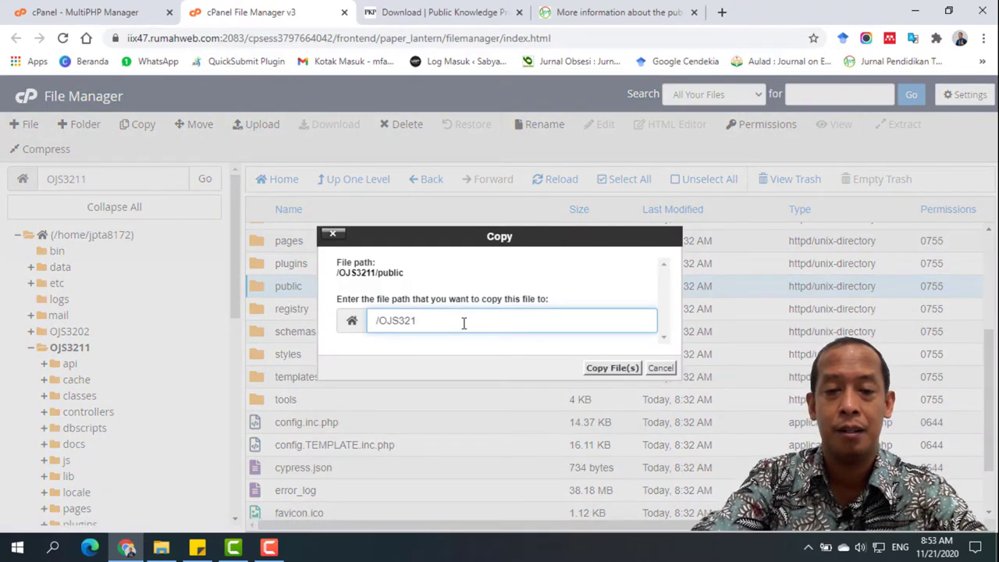
{"action": "key", "text": "BackSpace"}
{"action": "key", "text": "BackSpace"}
{"action": "key", "text": "BackSpace"}
{"action": "key", "text": "BackSpace"}
{"action": "key", "text": "BackSpace"}
{"action": "key", "text": "BackSpace"}
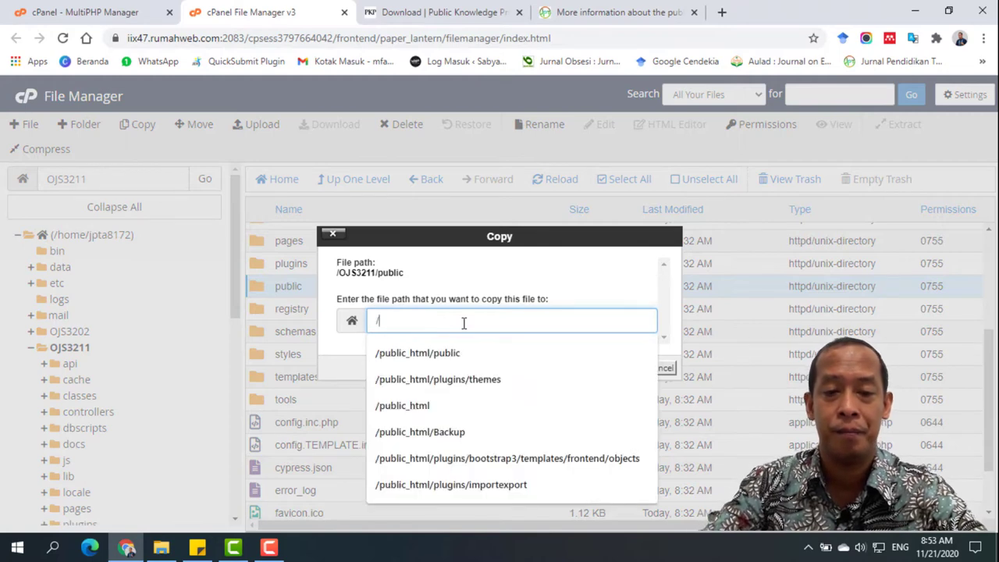
{"action": "left_click", "coordinate": [410, 402]}
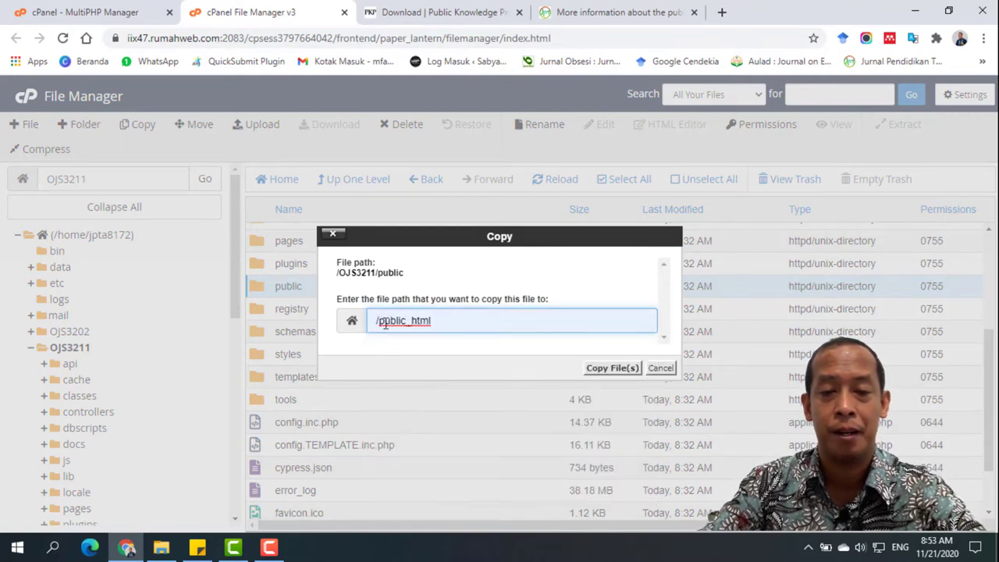
{"action": "left_click", "coordinate": [611, 368]}
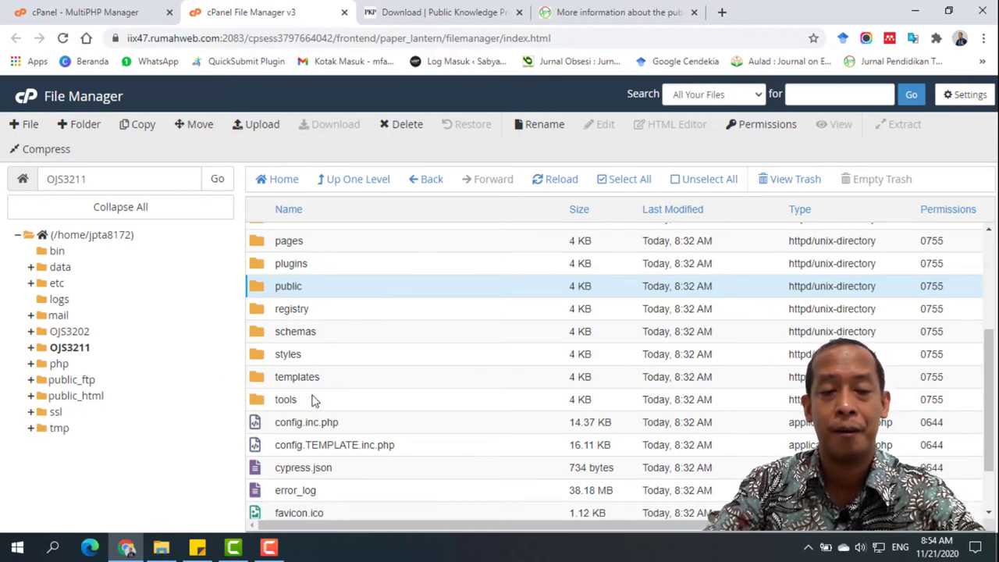
Copy config.inc.php from the OJS3211 backup to /public_html
{"action": "left_click", "coordinate": [260, 422]}
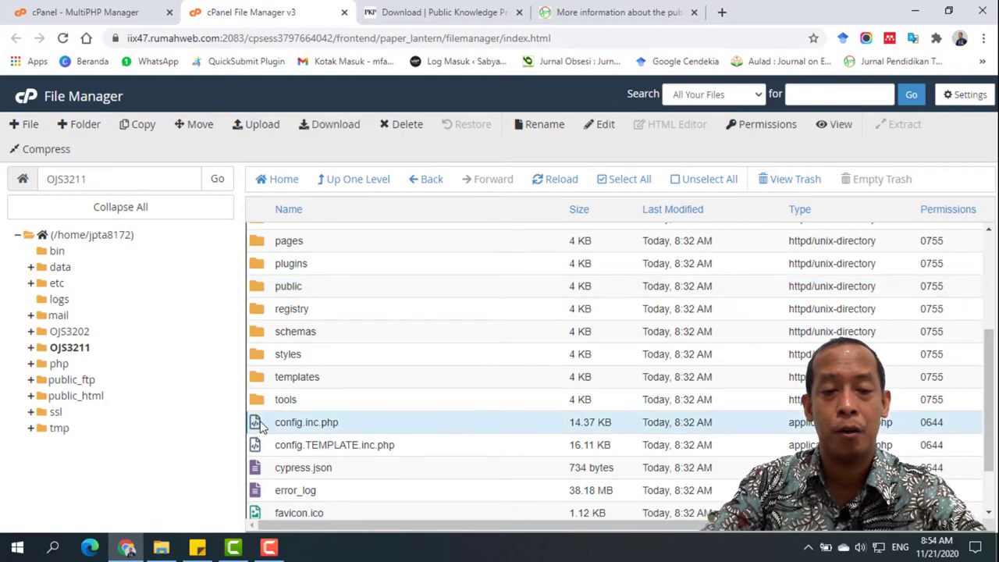
{"action": "right_click", "coordinate": [260, 421]}
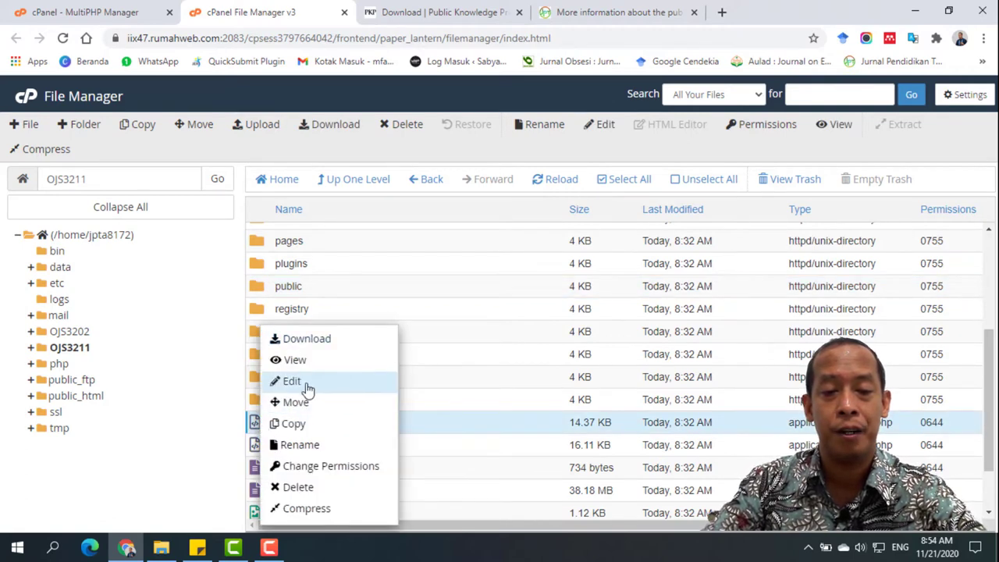
{"action": "left_click", "coordinate": [306, 423]}
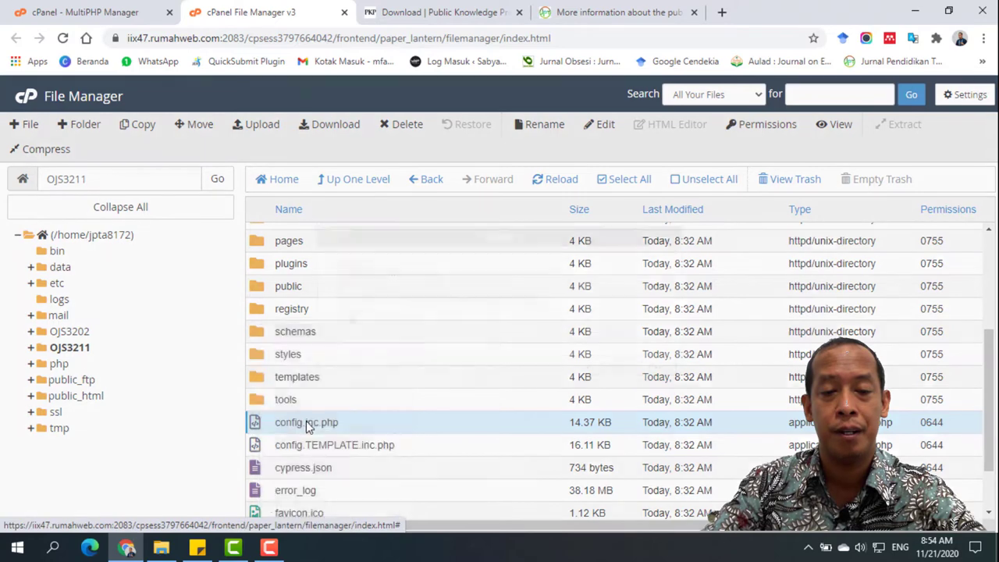
{"action": "key", "text": "BackSpace"}
{"action": "key", "text": "BackSpace"}
{"action": "key", "text": "BackSpace"}
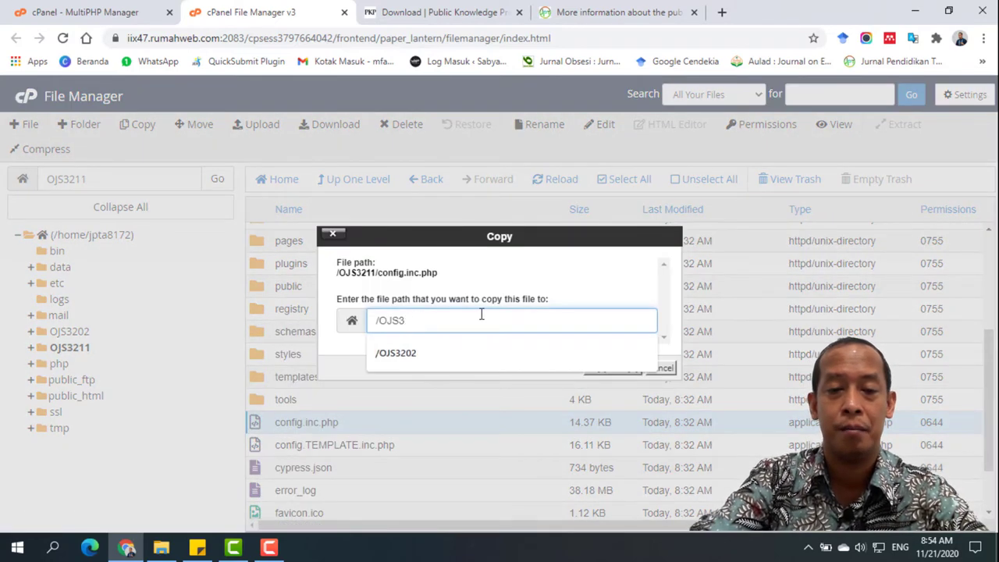
{"action": "key", "text": "BackSpace"}
{"action": "key", "text": "BackSpace"}
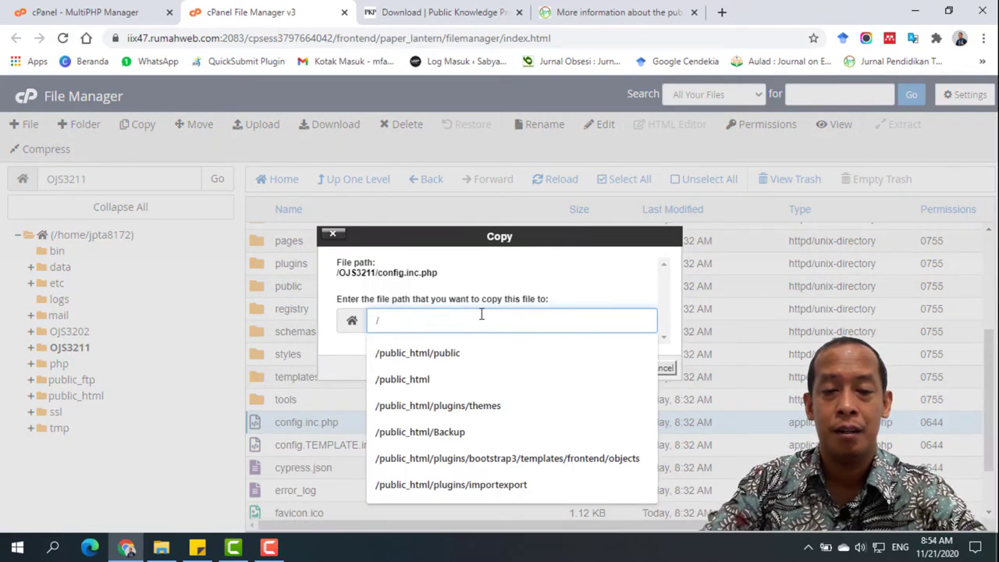
{"action": "left_click", "coordinate": [430, 378]}
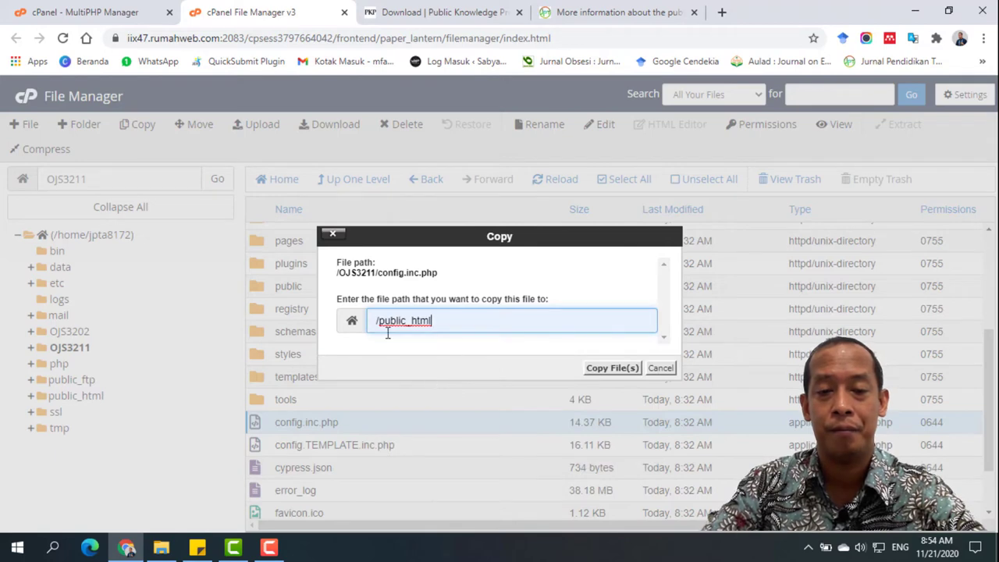
{"action": "left_click", "coordinate": [599, 370]}
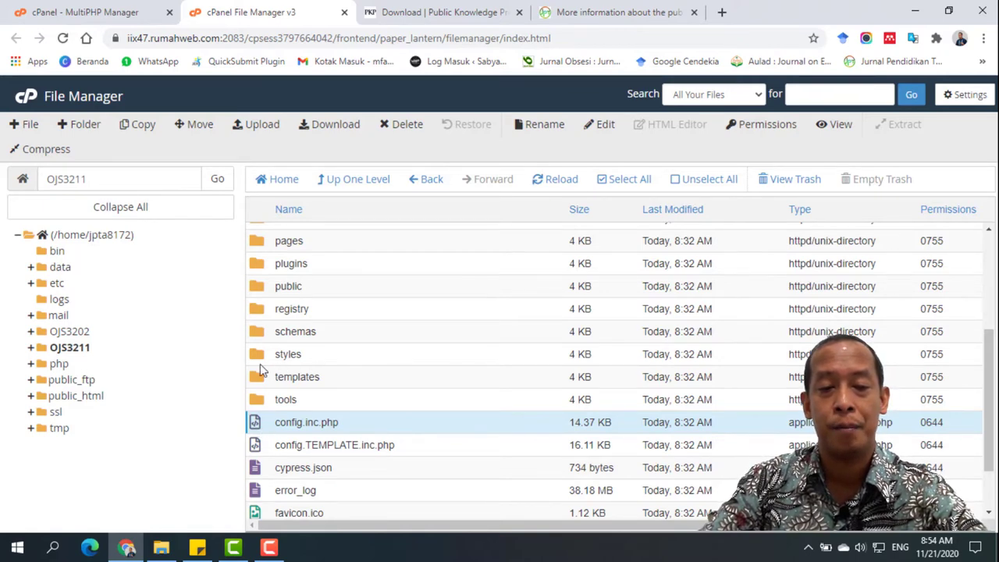
Open config.inc.php from public_html in the file editor, accepting the encoding dialog
{"action": "left_click", "coordinate": [78, 396]}
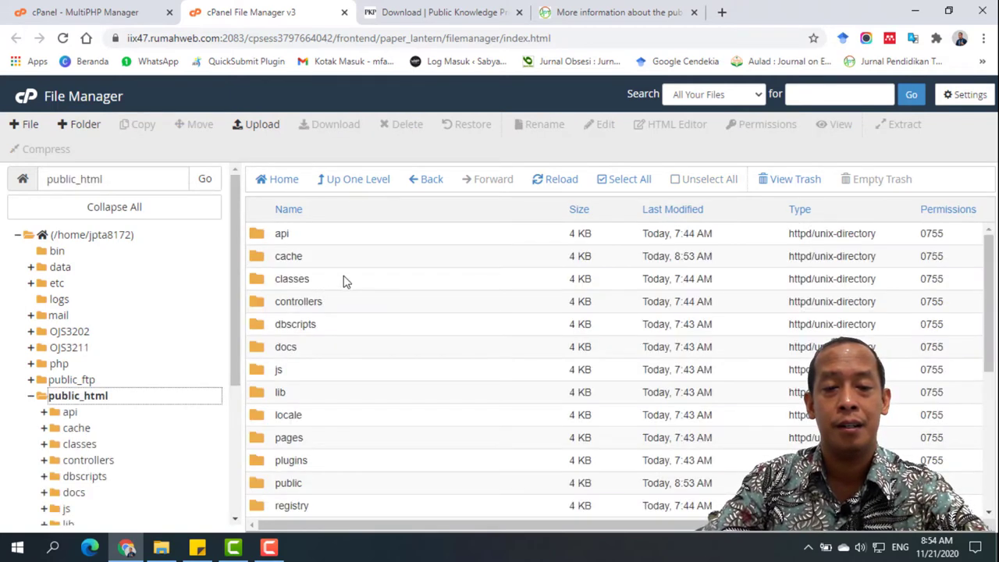
{"action": "scroll", "coordinate": [335, 312], "scroll_direction": "down", "scroll_amount": 3}
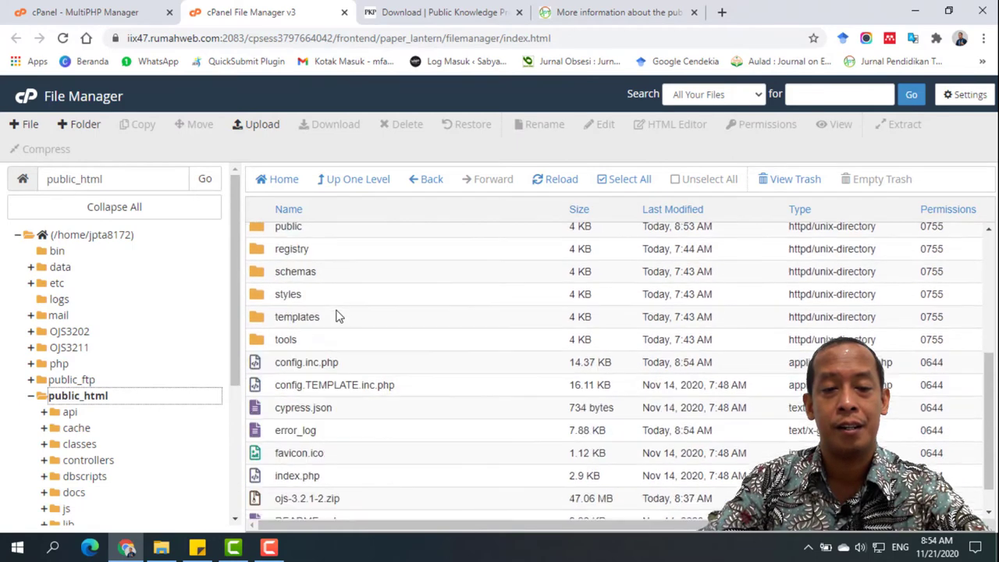
{"action": "scroll", "coordinate": [337, 316], "scroll_direction": "down", "scroll_amount": 2}
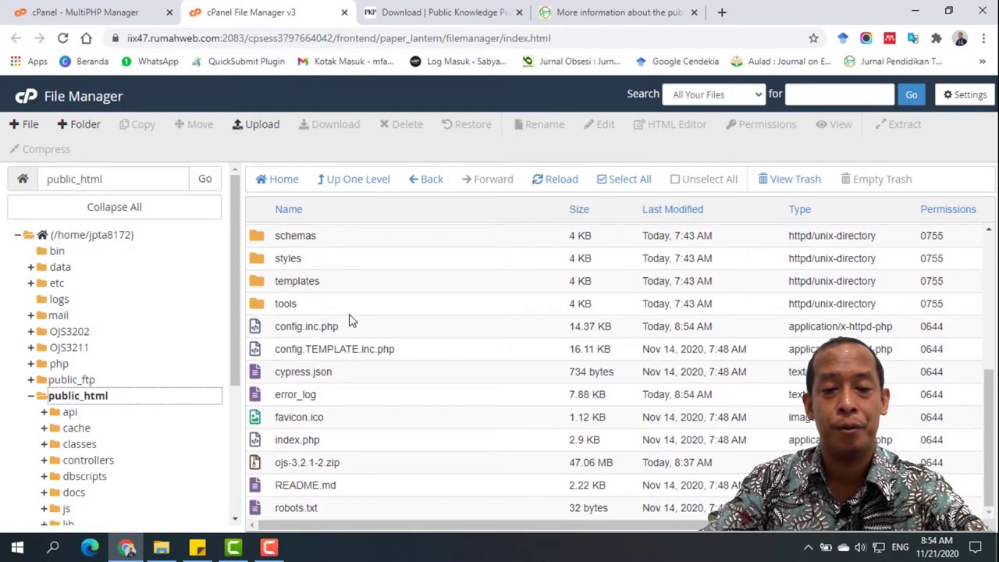
{"action": "left_click", "coordinate": [259, 332]}
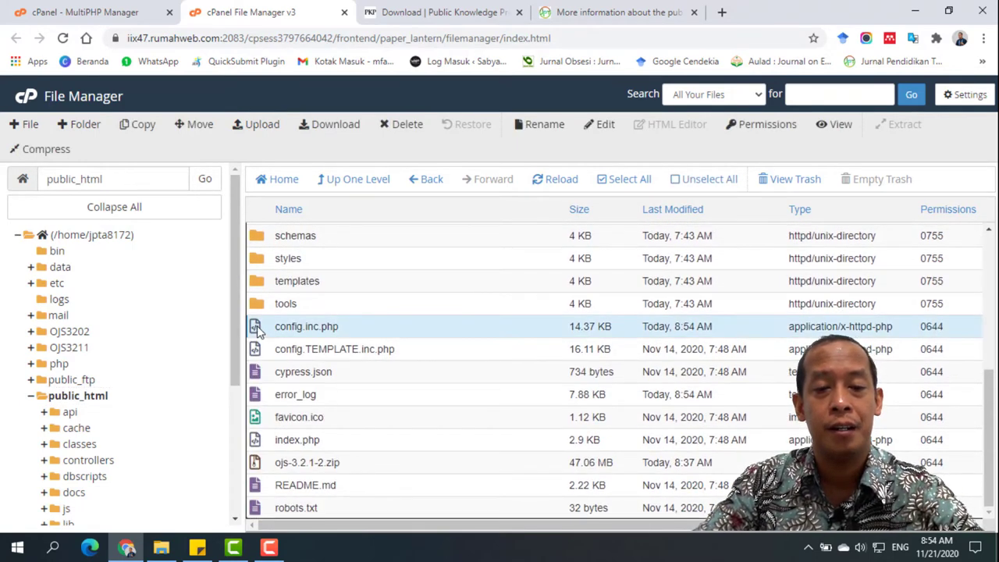
{"action": "right_click", "coordinate": [258, 331]}
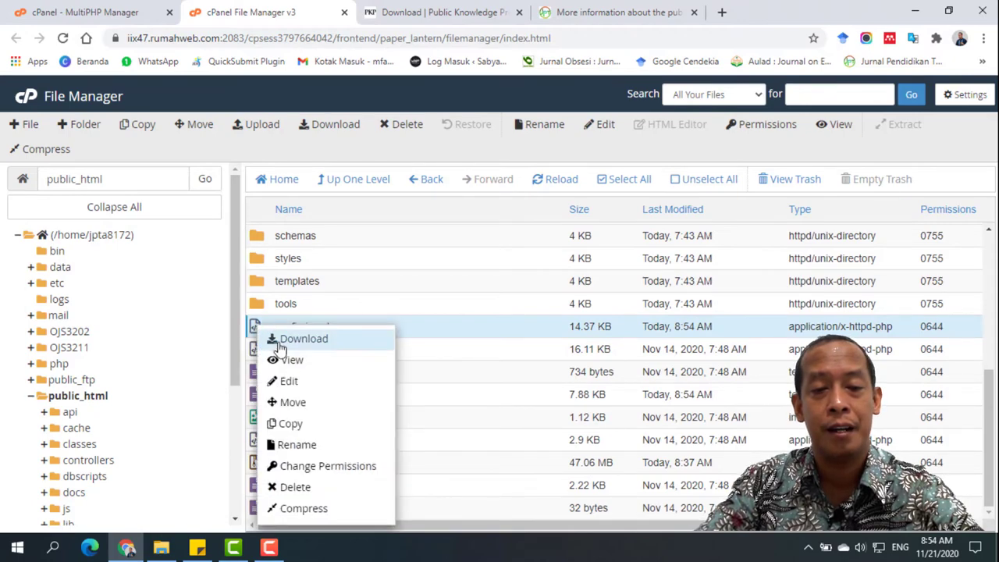
{"action": "left_click", "coordinate": [296, 380]}
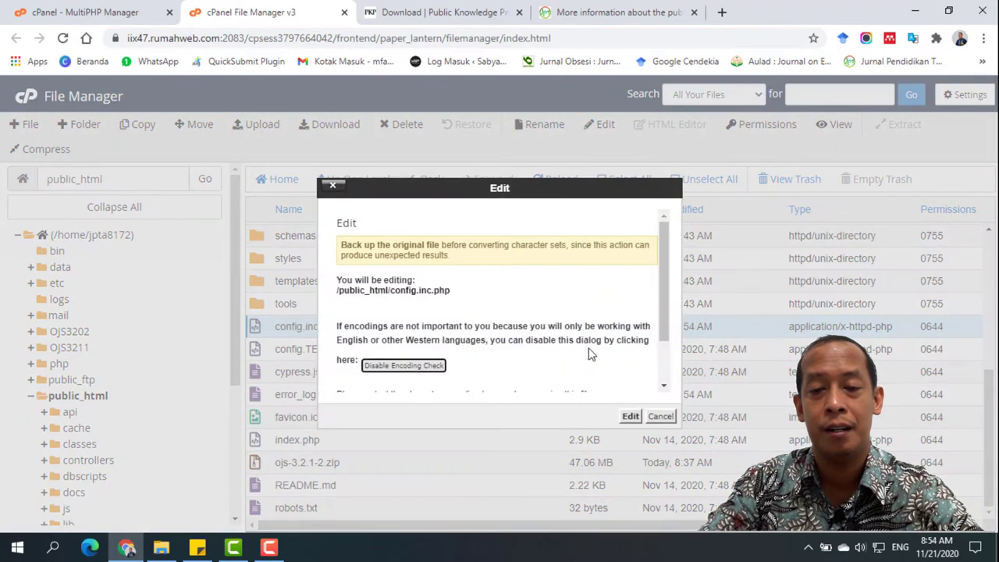
{"action": "left_click", "coordinate": [631, 417]}
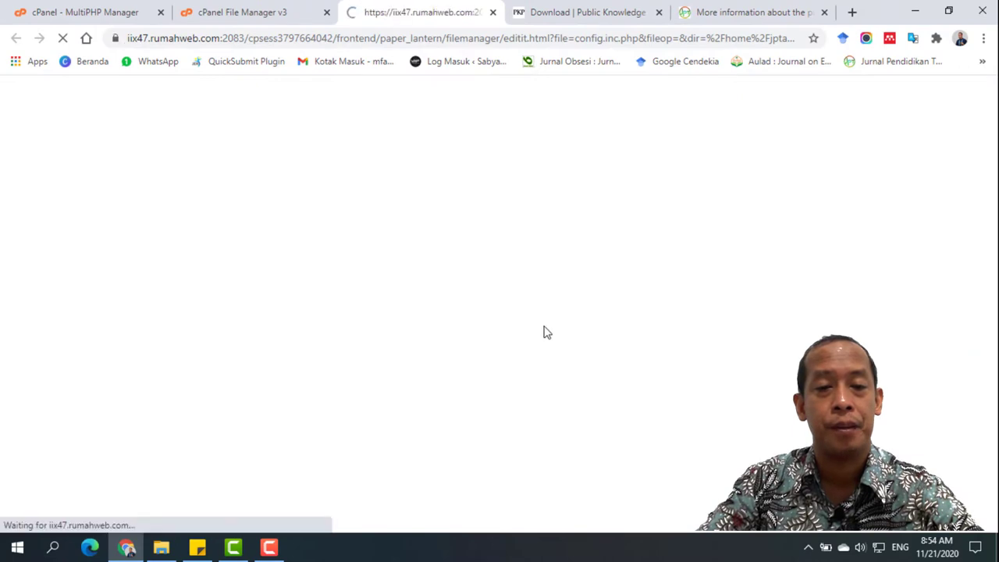
Set installed to Off in the [general] section of config.inc.php and save the file
{"action": "scroll", "coordinate": [188, 375], "scroll_direction": "down", "scroll_amount": 2}
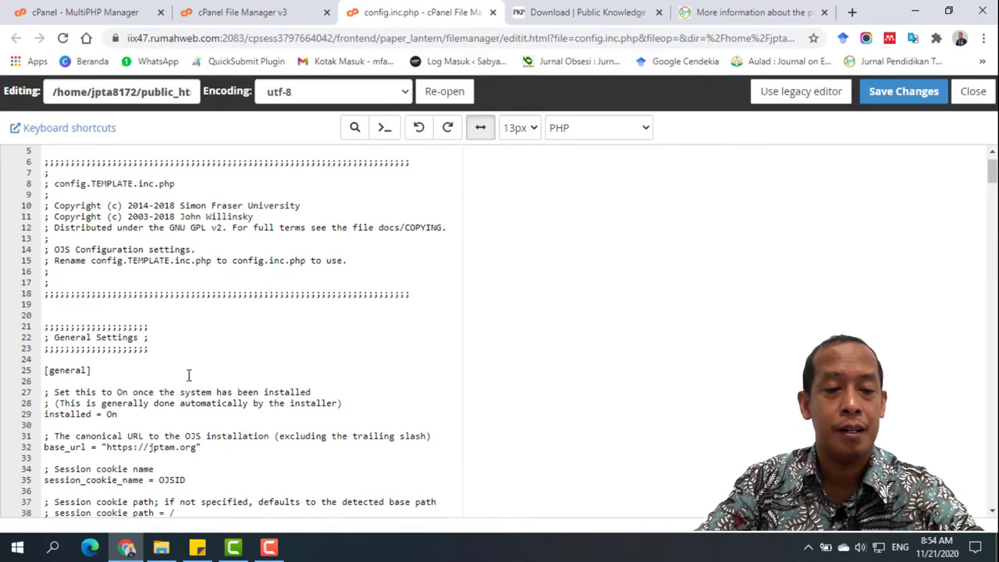
{"action": "left_click", "coordinate": [130, 418]}
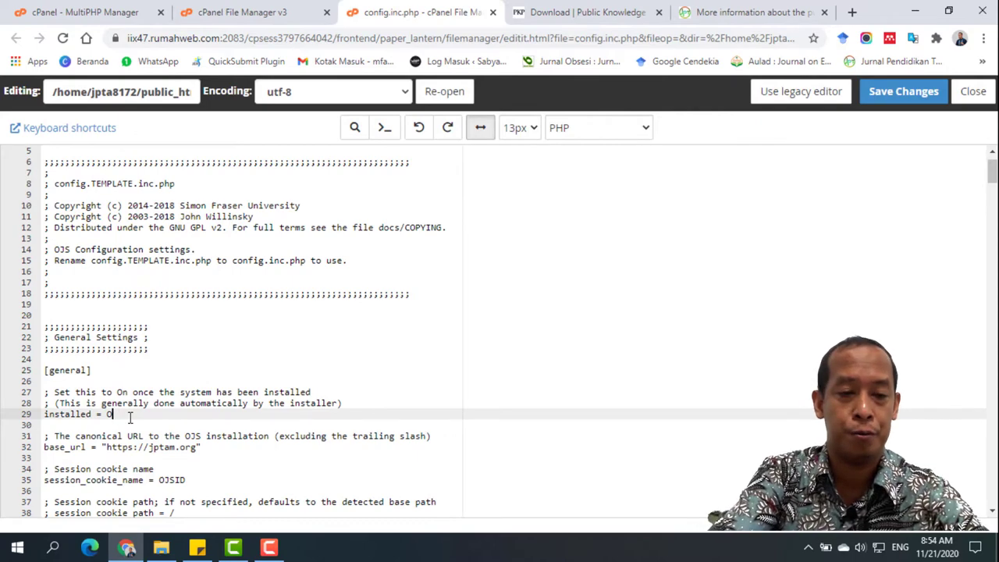
{"action": "type", "text": "ff"}
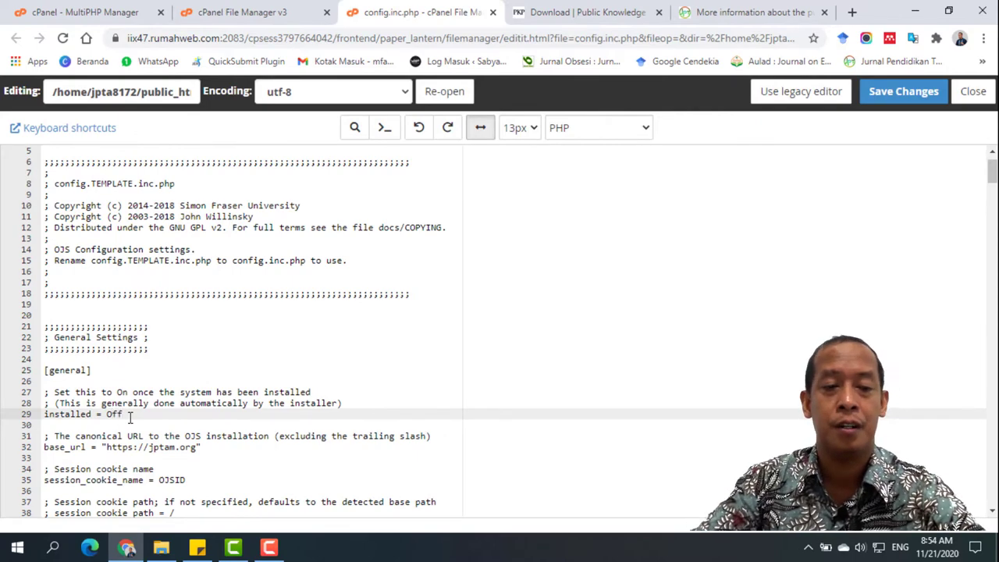
{"action": "left_click", "coordinate": [921, 95]}
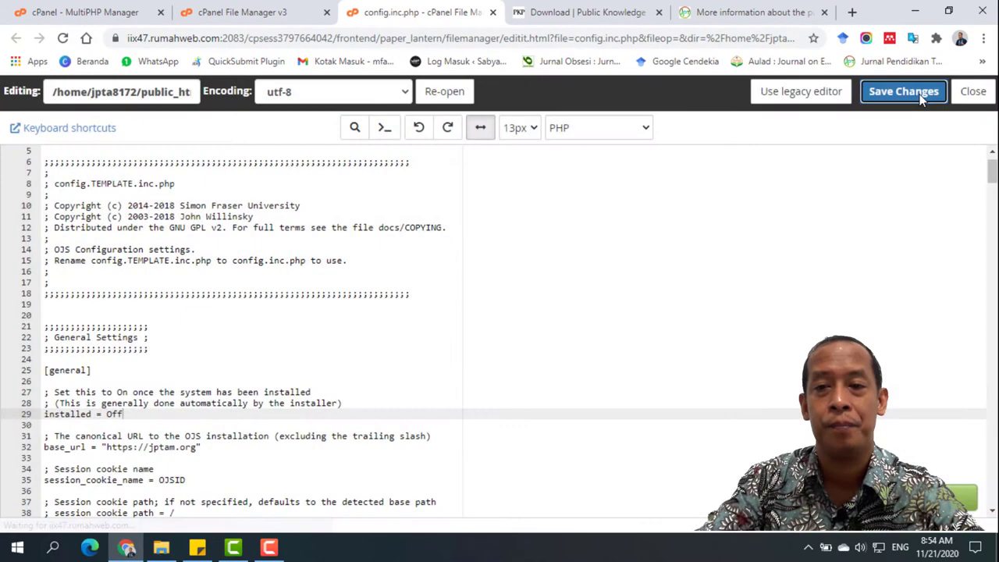
{"action": "left_click", "coordinate": [785, 14]}
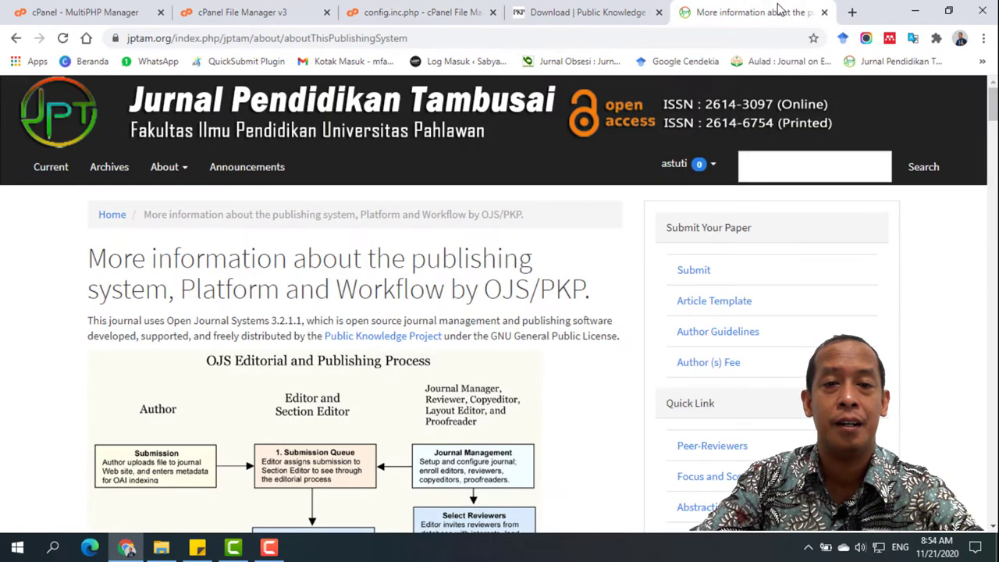
{"action": "left_click", "coordinate": [431, 40]}
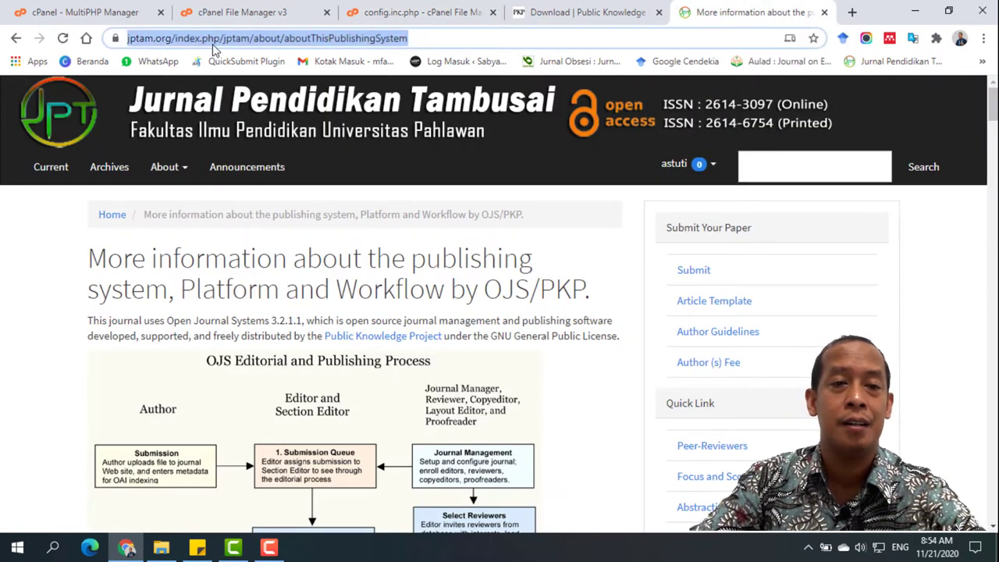
{"action": "left_click", "coordinate": [250, 39]}
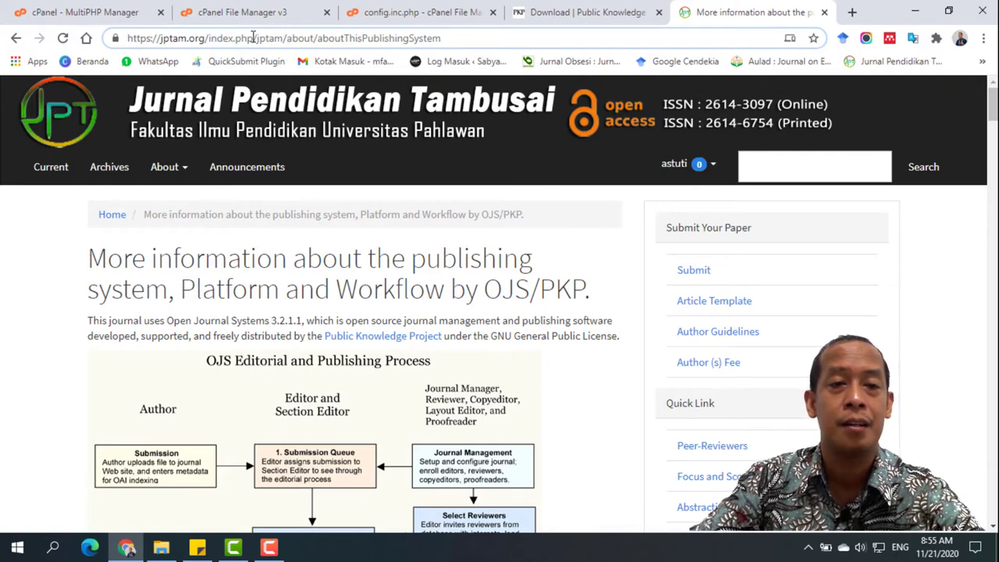
{"action": "left_click_drag", "start_coordinate": [286, 38], "coordinate": [475, 38]}
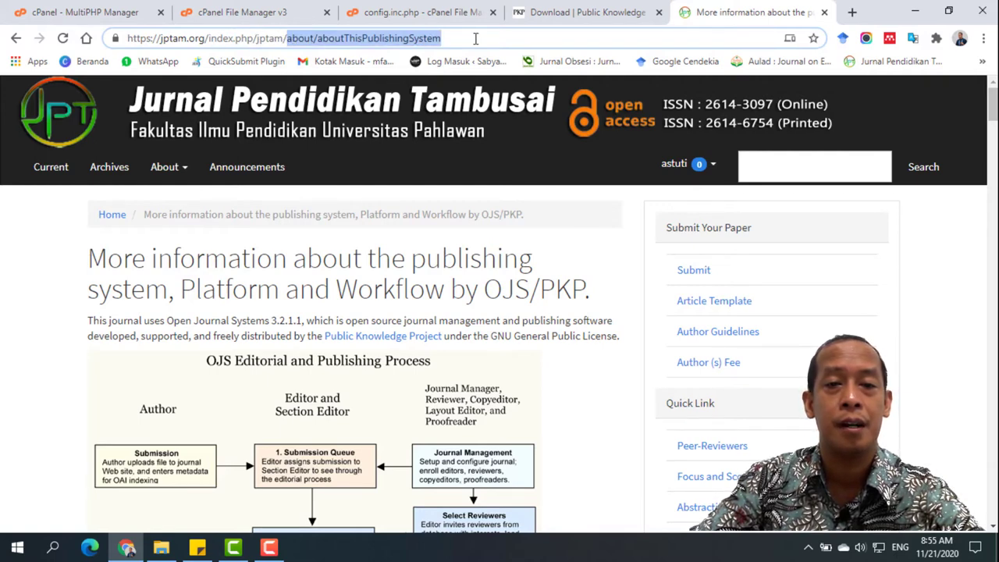
{"action": "key", "text": "BackSpace"}
{"action": "key", "text": "Return"}
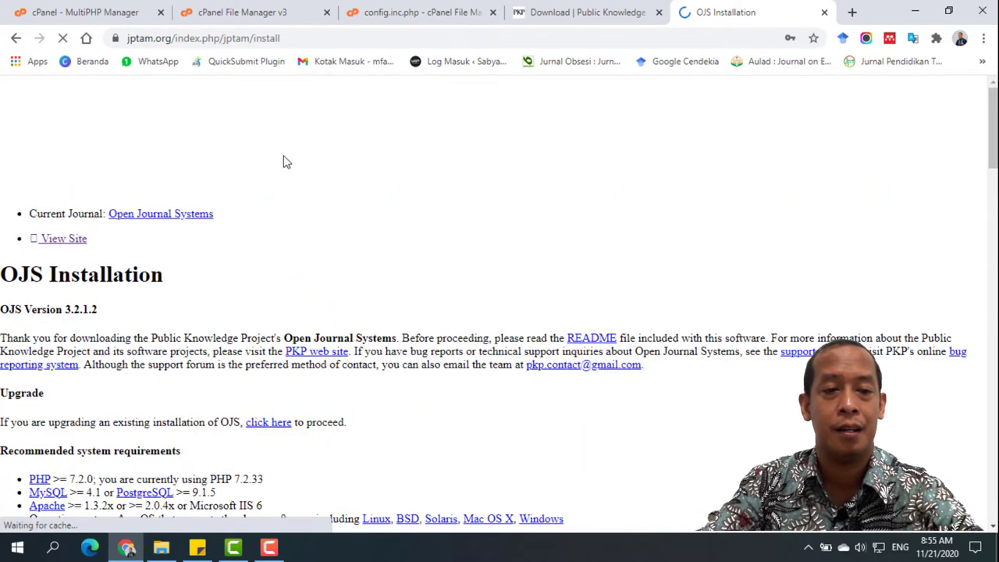
Review the OJS installation page, including its upgrade section, locale, file and database settings
{"action": "scroll", "coordinate": [153, 260], "scroll_direction": "down", "scroll_amount": 1}
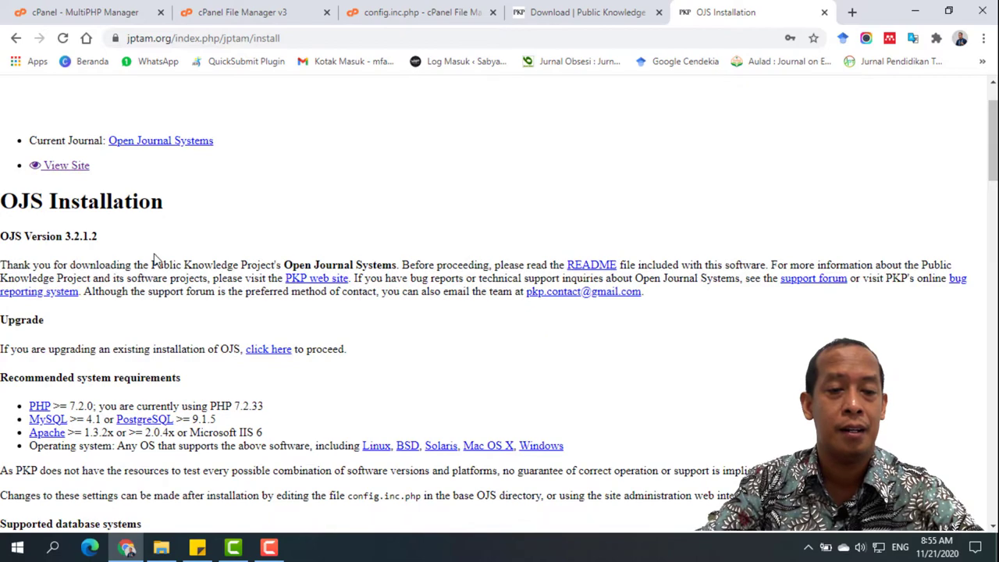
{"action": "scroll", "coordinate": [154, 260], "scroll_direction": "down", "scroll_amount": 1}
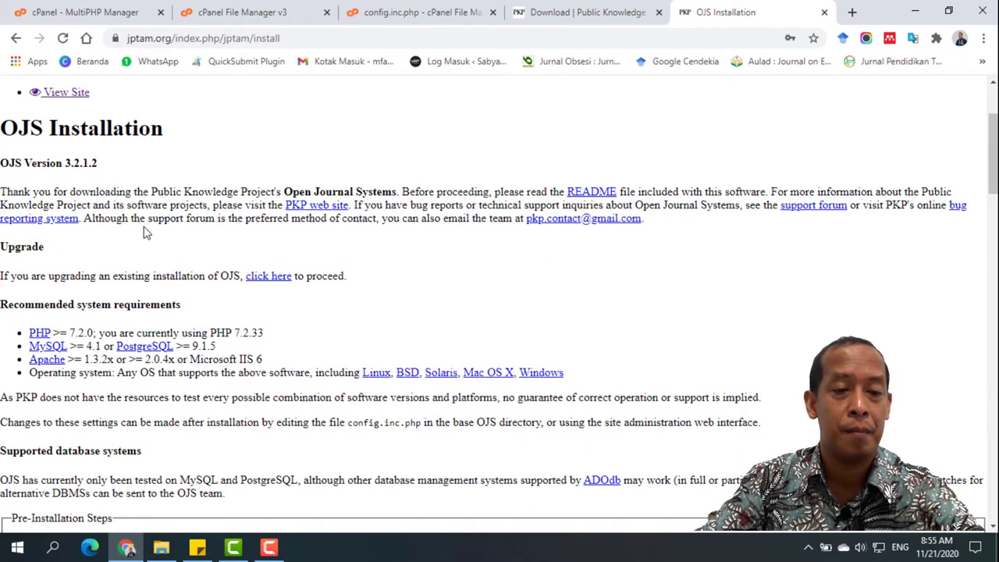
{"action": "scroll", "coordinate": [144, 234], "scroll_direction": "down", "scroll_amount": 2}
{"action": "scroll", "coordinate": [145, 234], "scroll_direction": "down", "scroll_amount": 10}
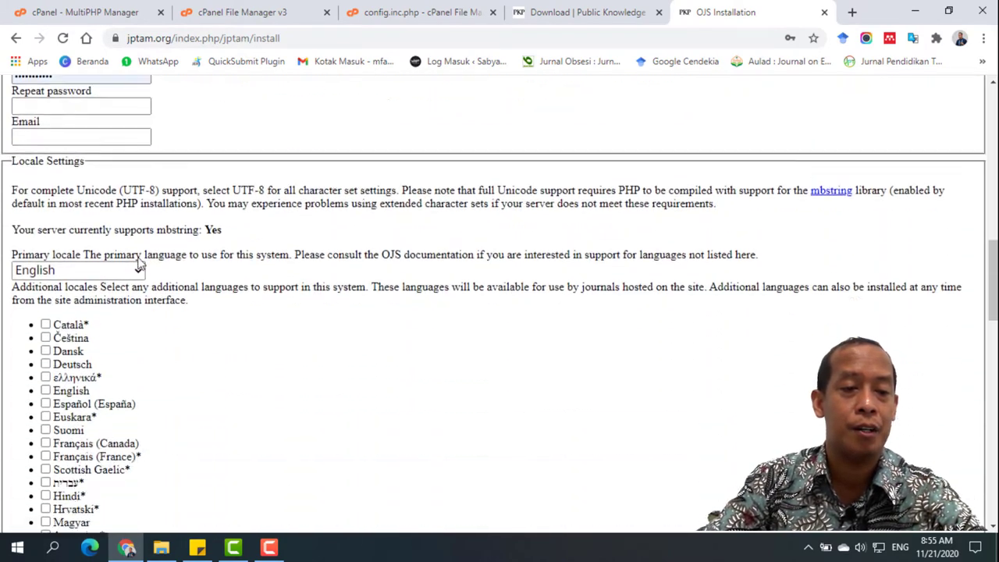
{"action": "scroll", "coordinate": [141, 263], "scroll_direction": "down", "scroll_amount": 10}
{"action": "scroll", "coordinate": [310, 275], "scroll_direction": "up", "scroll_amount": 10}
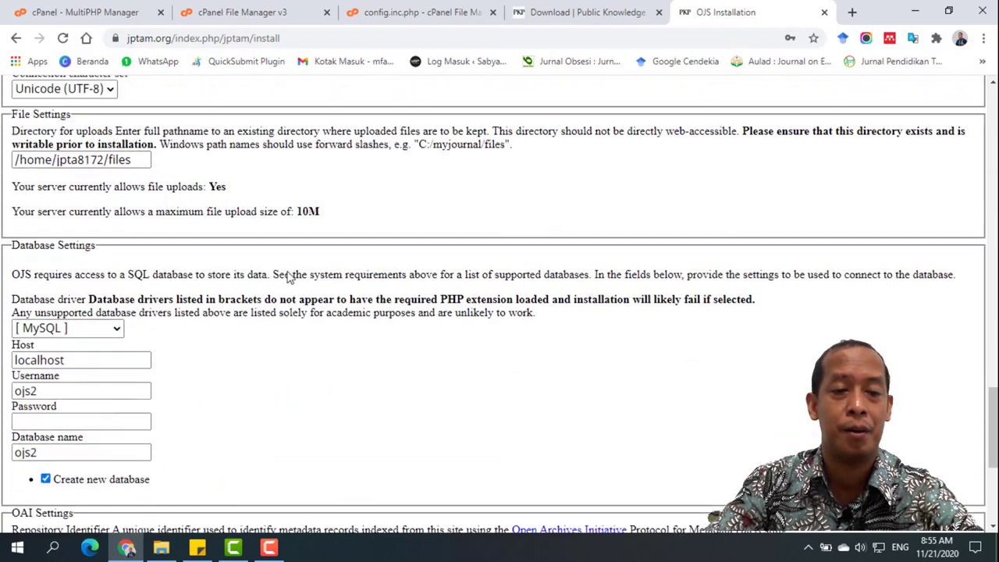
{"action": "scroll", "coordinate": [311, 274], "scroll_direction": "up", "scroll_amount": 15}
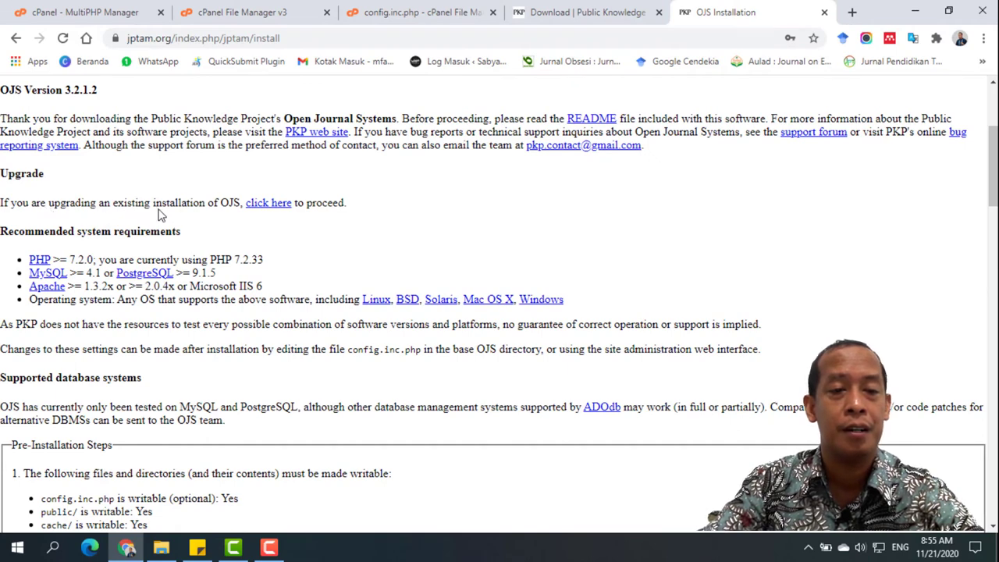
Proceed to the upgrade page for an existing OJS installation, discarding the installation form, and run Upgrade Open Journal Systems
{"action": "left_click", "coordinate": [269, 205]}
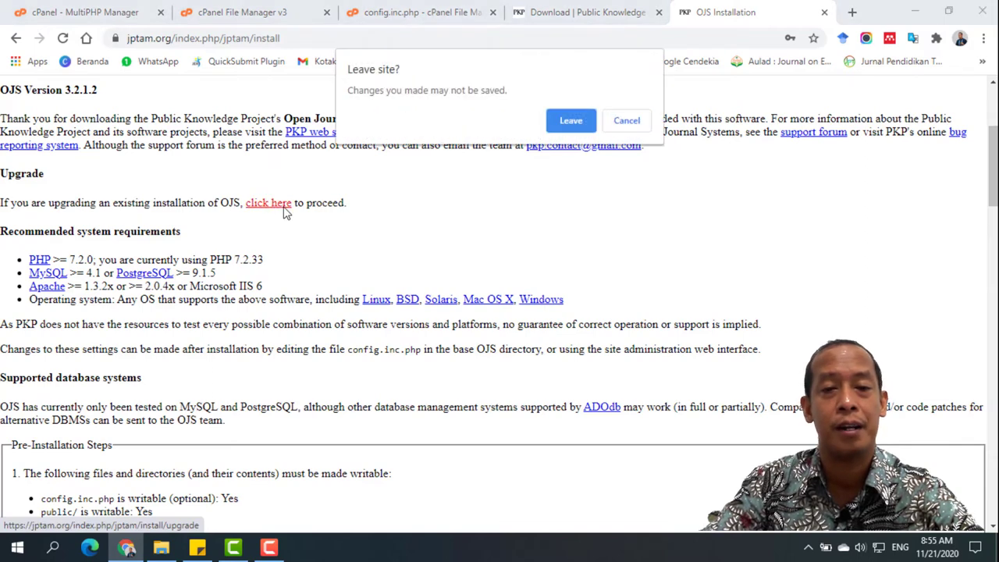
{"action": "left_click", "coordinate": [572, 121]}
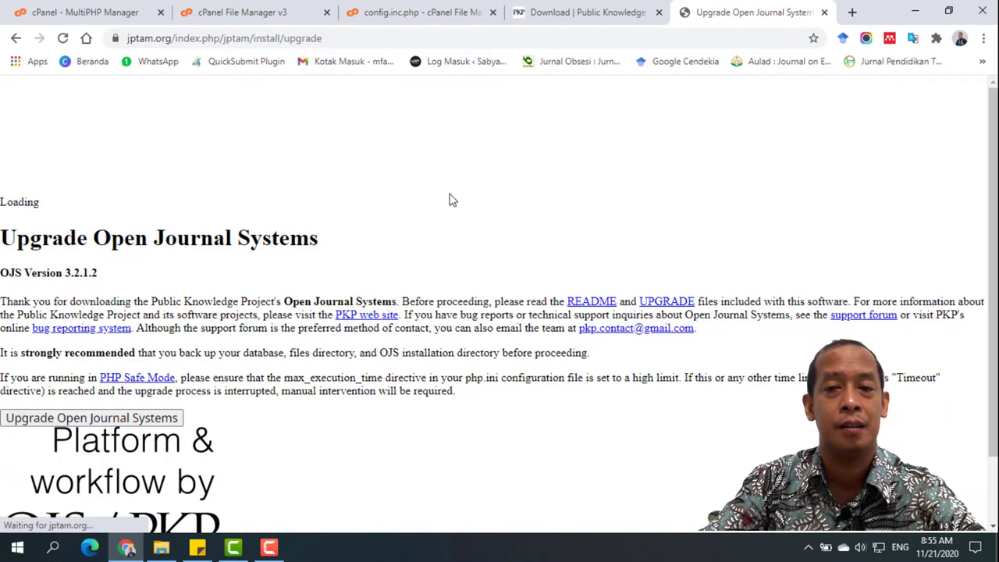
{"action": "scroll", "coordinate": [45, 312], "scroll_direction": "down", "scroll_amount": 2}
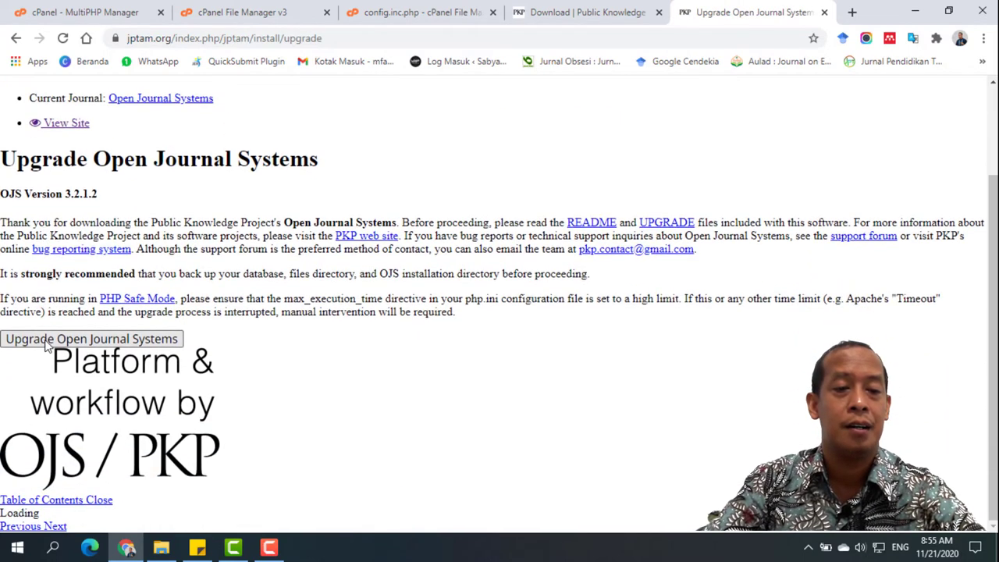
{"action": "left_click", "coordinate": [31, 345]}
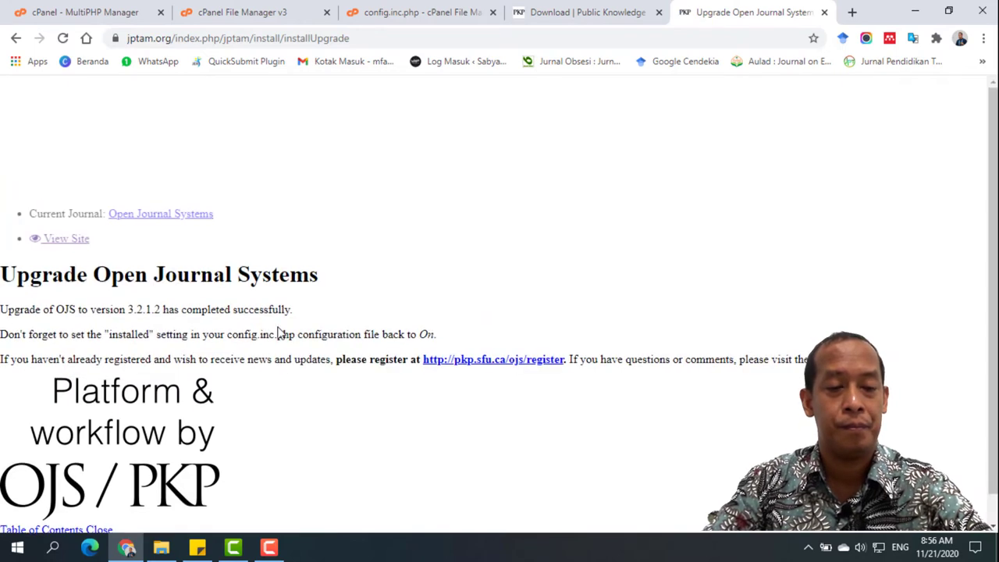
{"action": "scroll", "coordinate": [90, 373], "scroll_direction": "down", "scroll_amount": 1}
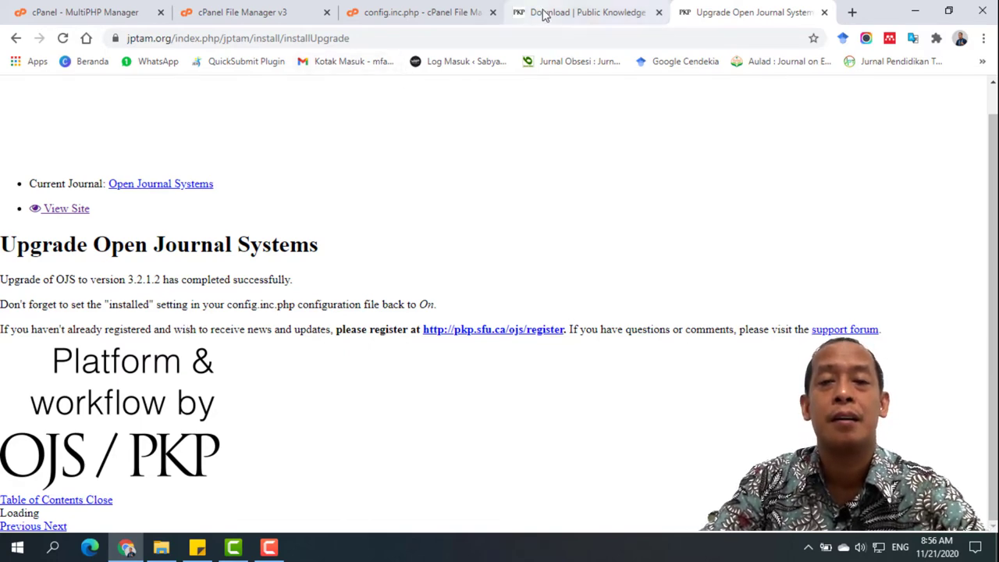
Return to config.inc.php, set installed back to On and save the file
{"action": "left_click", "coordinate": [411, 11]}
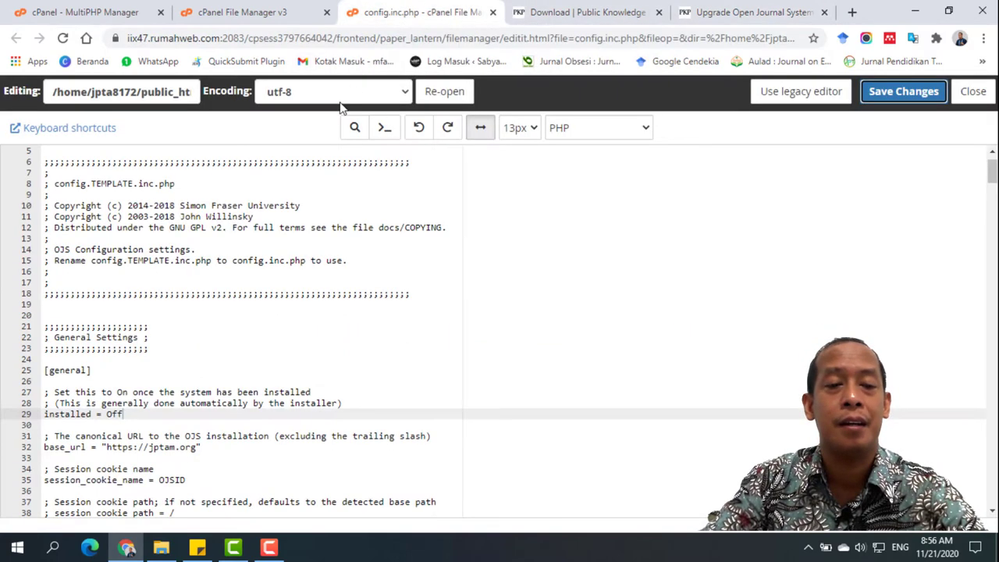
{"action": "left_click", "coordinate": [128, 413]}
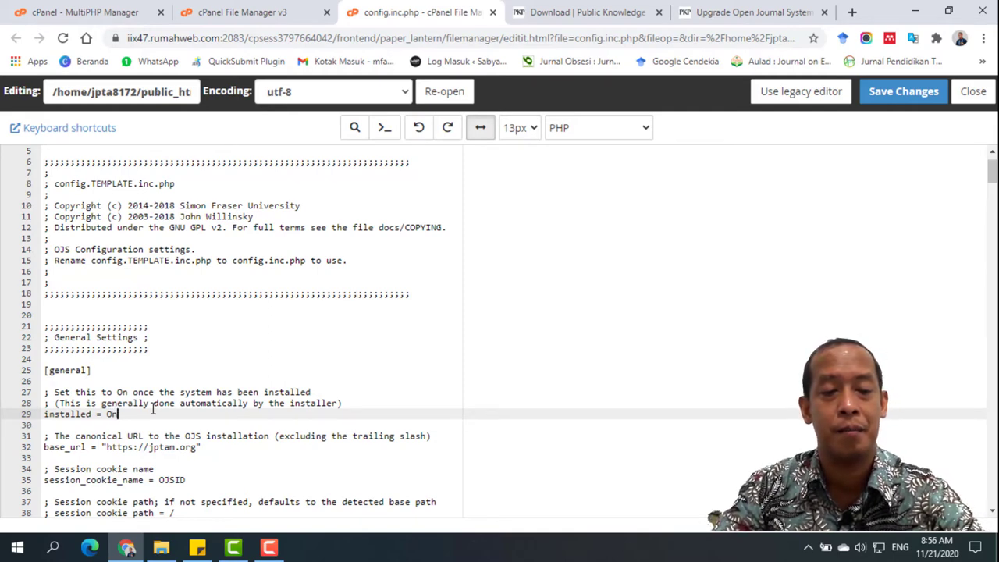
{"action": "left_click", "coordinate": [902, 99]}
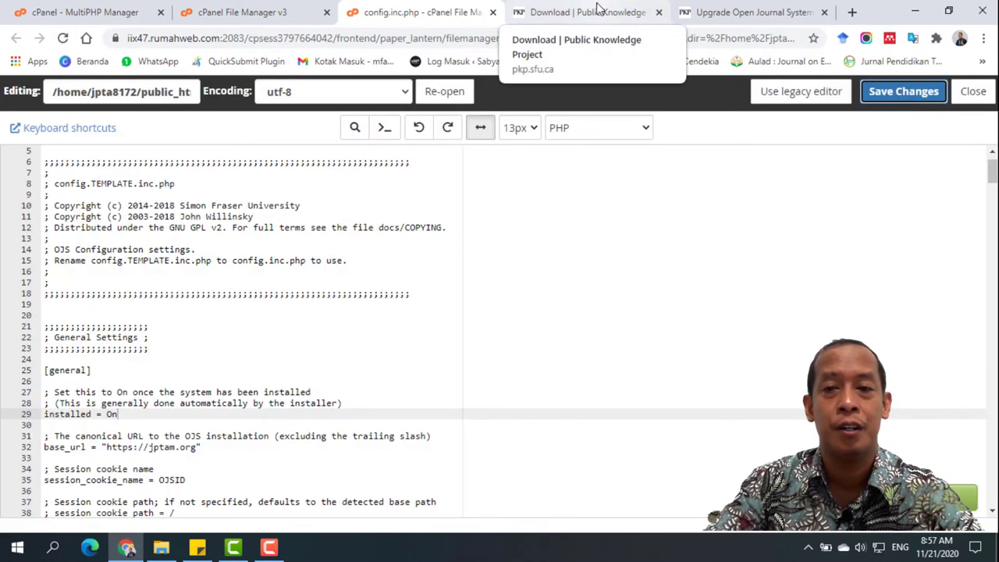
{"action": "left_click", "coordinate": [709, 11]}
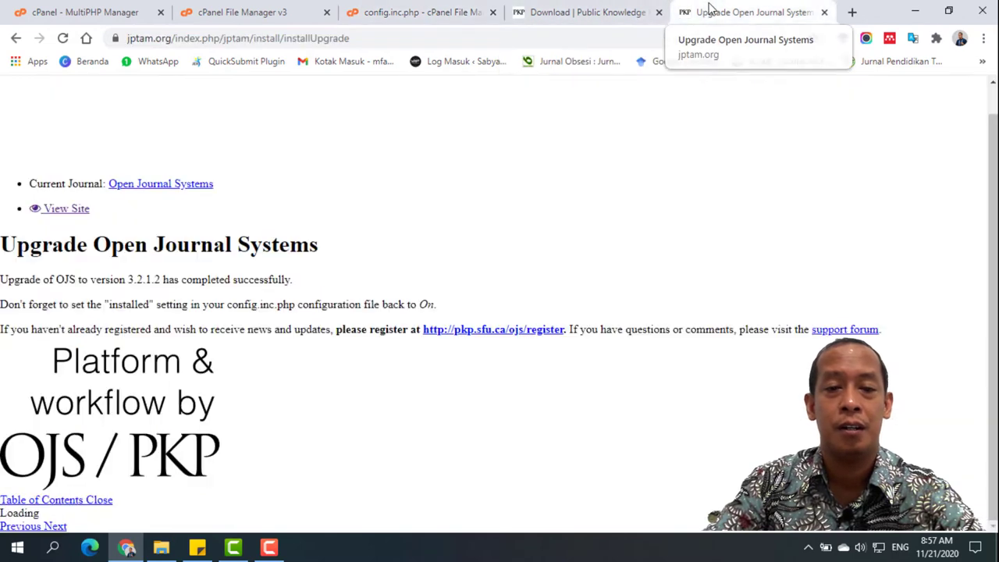
{"action": "left_click", "coordinate": [234, 37]}
{"action": "left_click", "coordinate": [287, 37]}
{"action": "left_click_drag", "start_coordinate": [255, 37], "coordinate": [436, 39]}
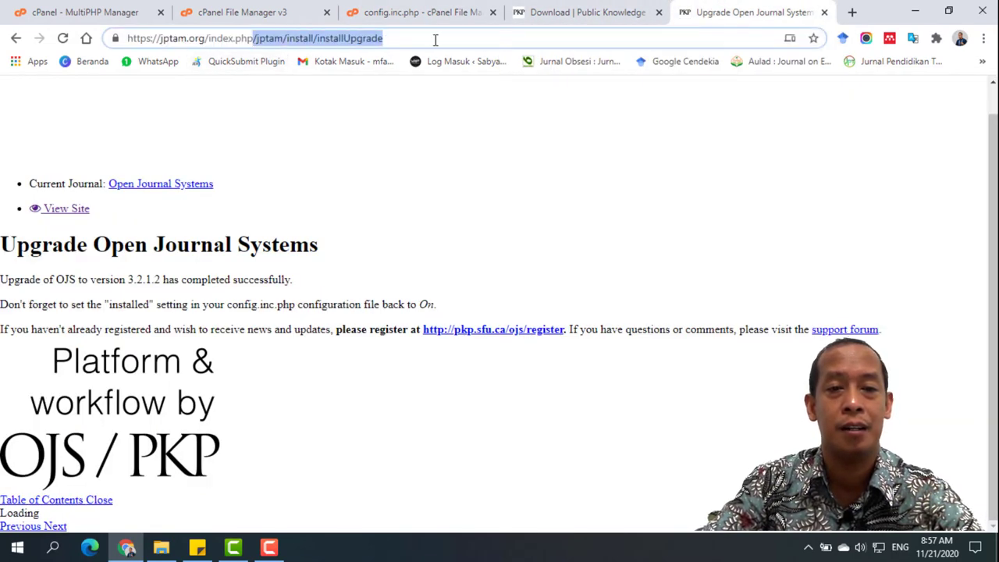
{"action": "key", "text": "BackSpace"}
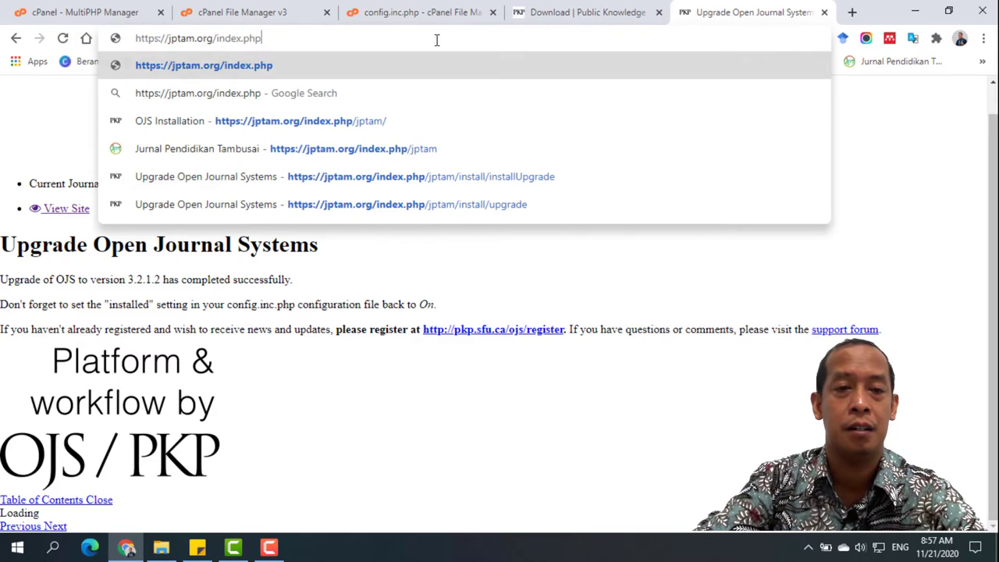
{"action": "key", "text": "Return"}
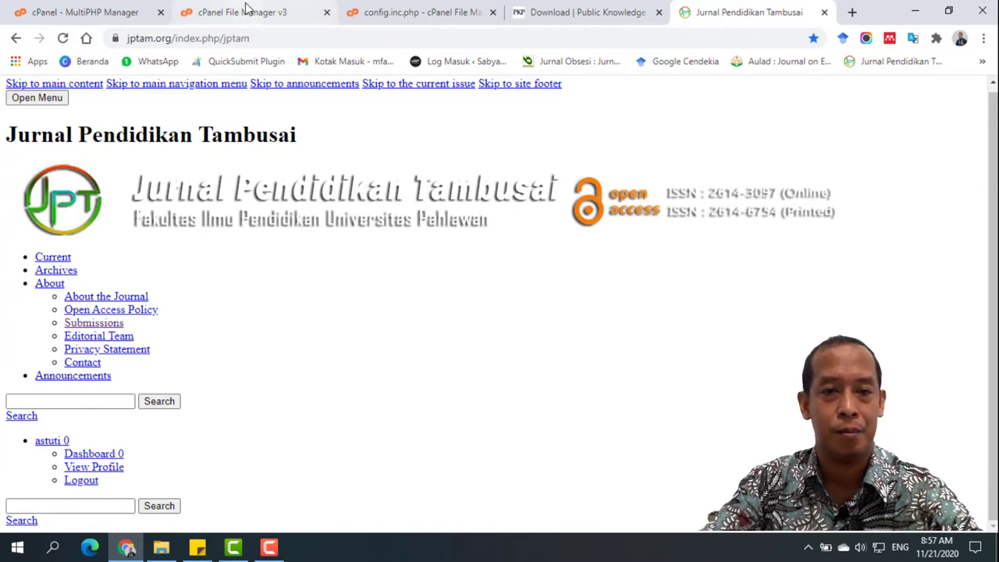
Close the config.inc.php editor and return to the public_html listing in File Manager
{"action": "left_click", "coordinate": [381, 12]}
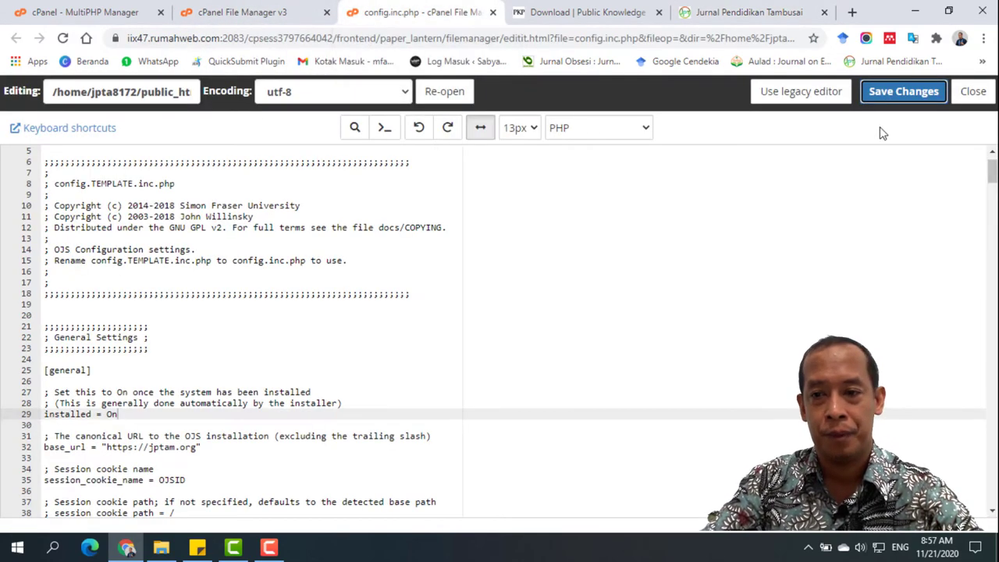
{"action": "left_click", "coordinate": [967, 93]}
{"action": "left_click", "coordinate": [252, 11]}
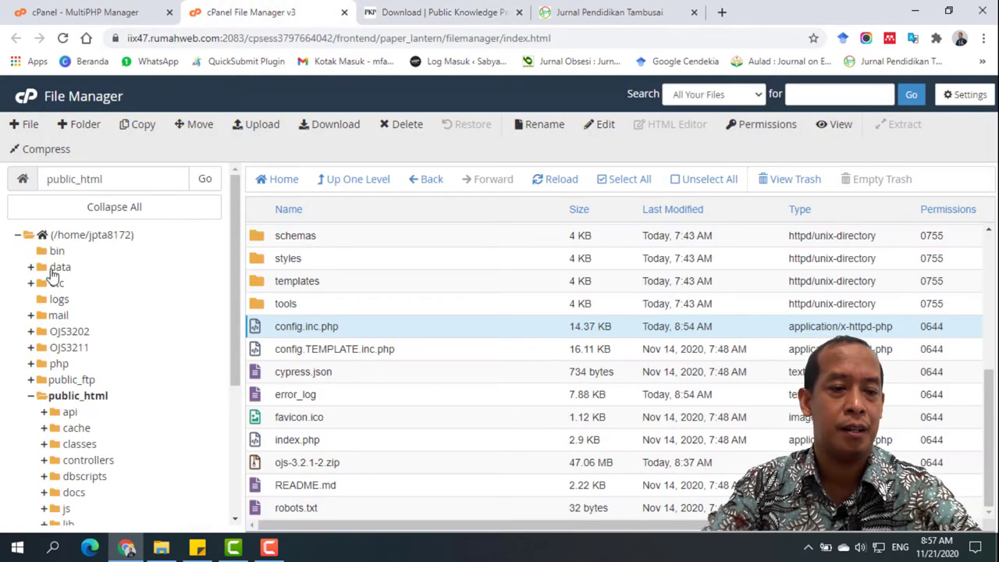
Browse the folder tree to public_html/lib/pkp/controllers/page
{"action": "scroll", "coordinate": [22, 402], "scroll_direction": "down", "scroll_amount": 3}
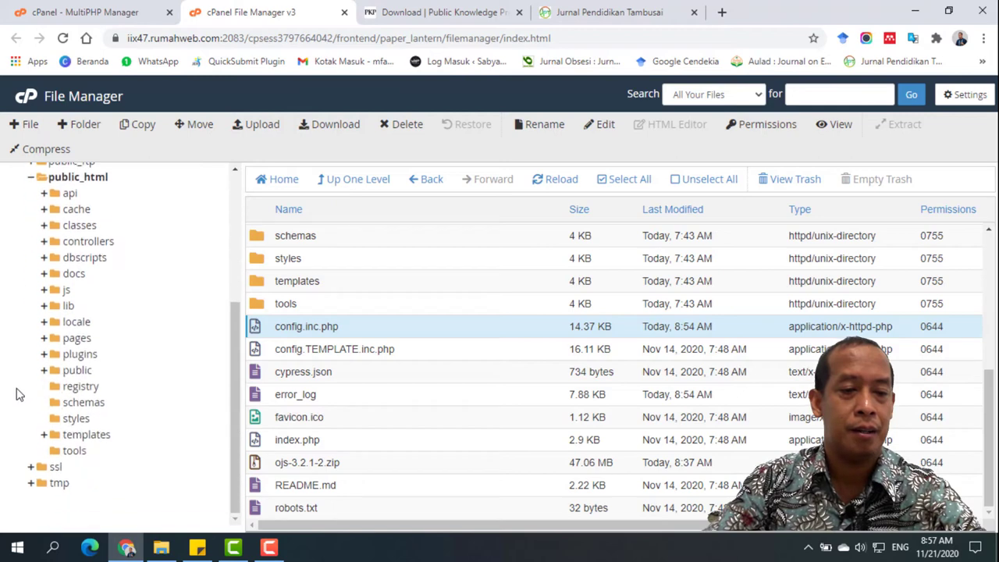
{"action": "scroll", "coordinate": [20, 378], "scroll_direction": "up", "scroll_amount": 2}
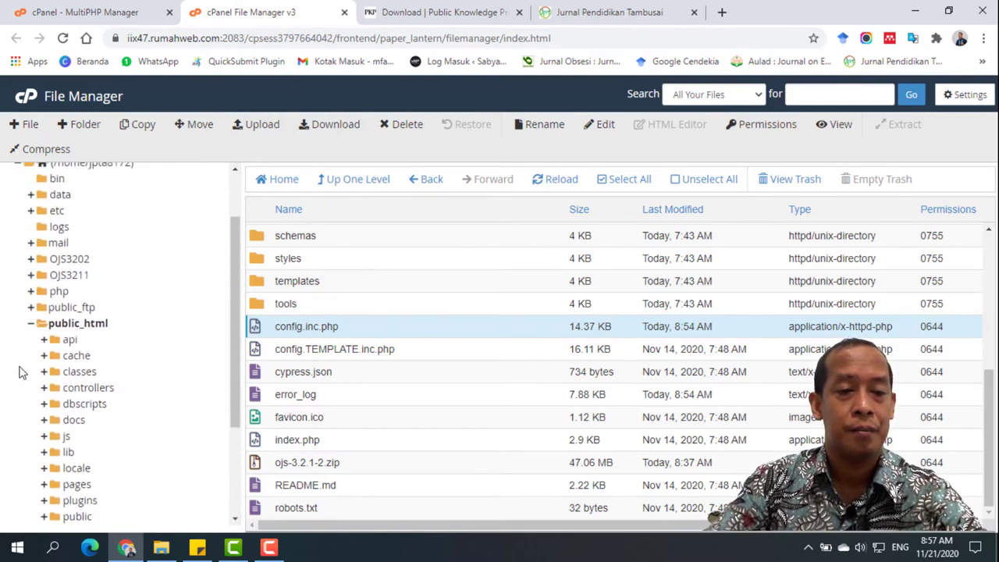
{"action": "scroll", "coordinate": [21, 367], "scroll_direction": "down", "scroll_amount": 2}
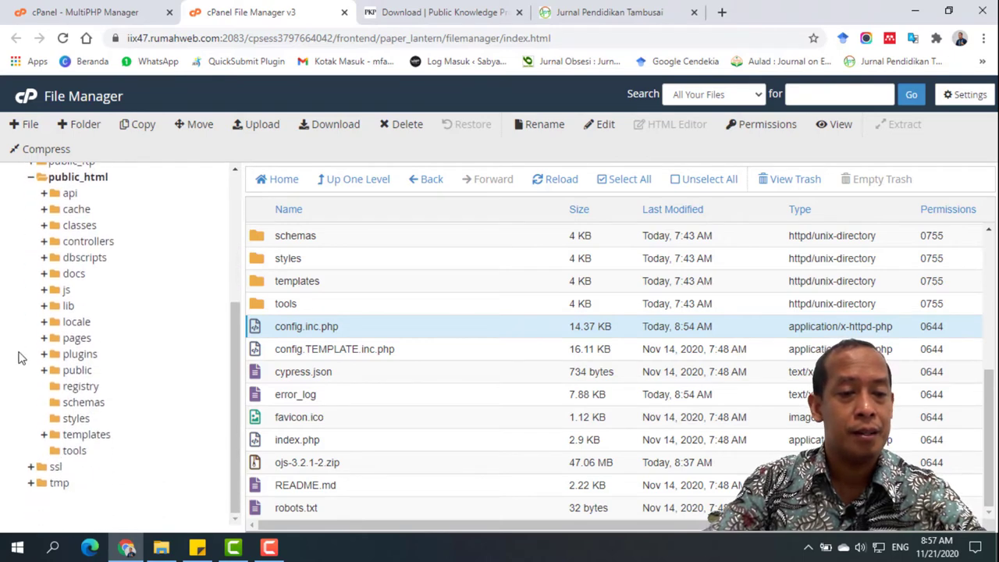
{"action": "left_click", "coordinate": [44, 305]}
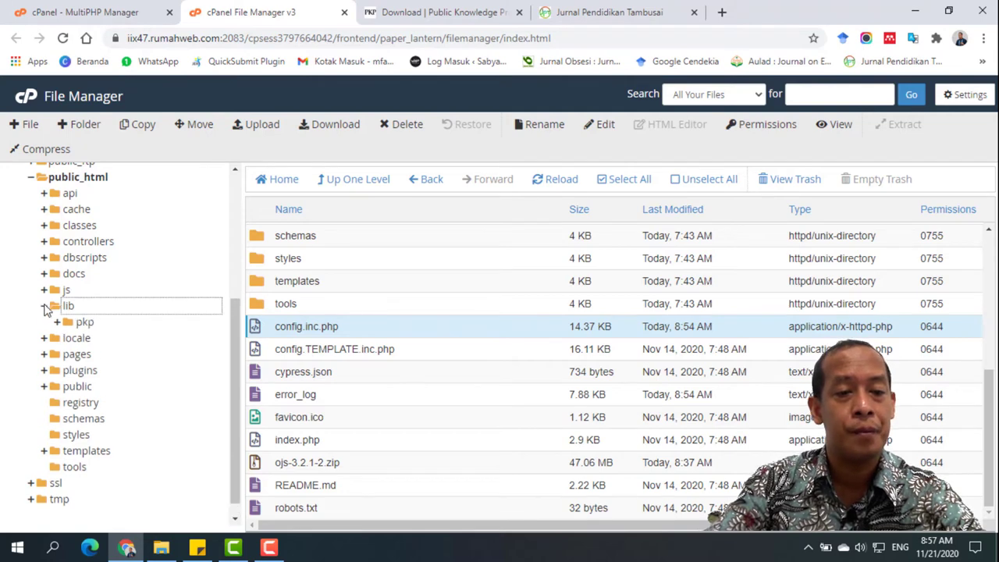
{"action": "left_click", "coordinate": [83, 322]}
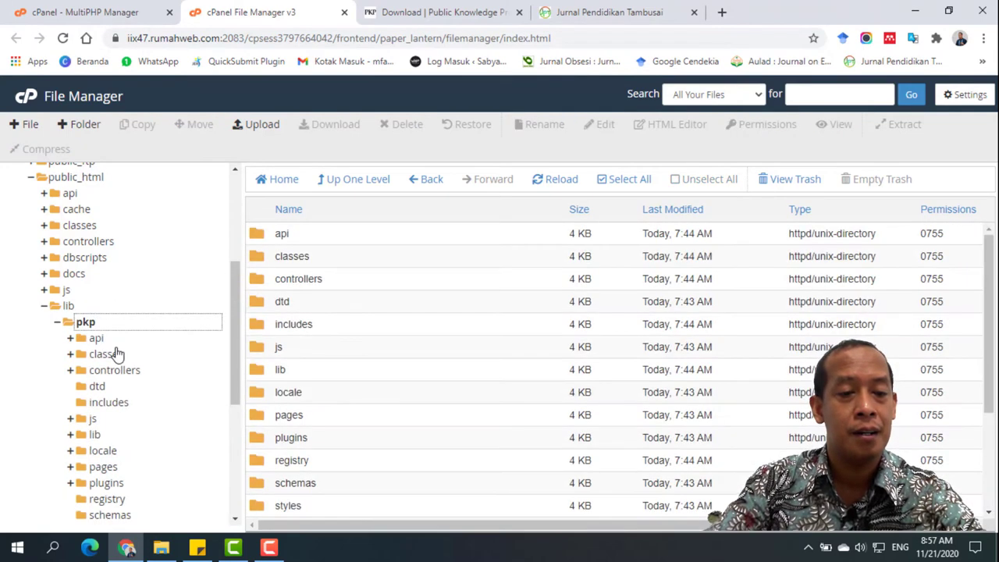
{"action": "scroll", "coordinate": [115, 353], "scroll_direction": "down", "scroll_amount": 2}
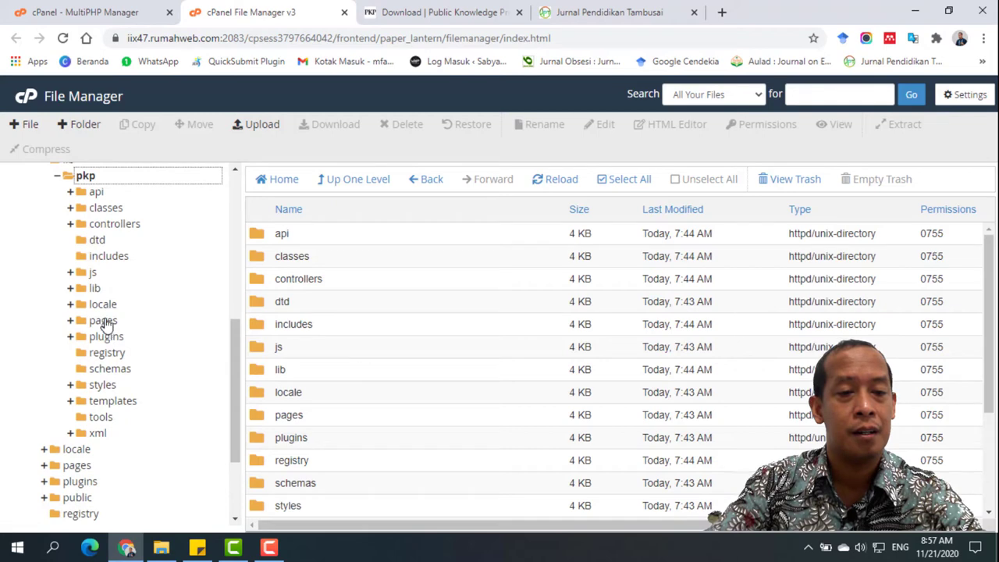
{"action": "left_click", "coordinate": [114, 224]}
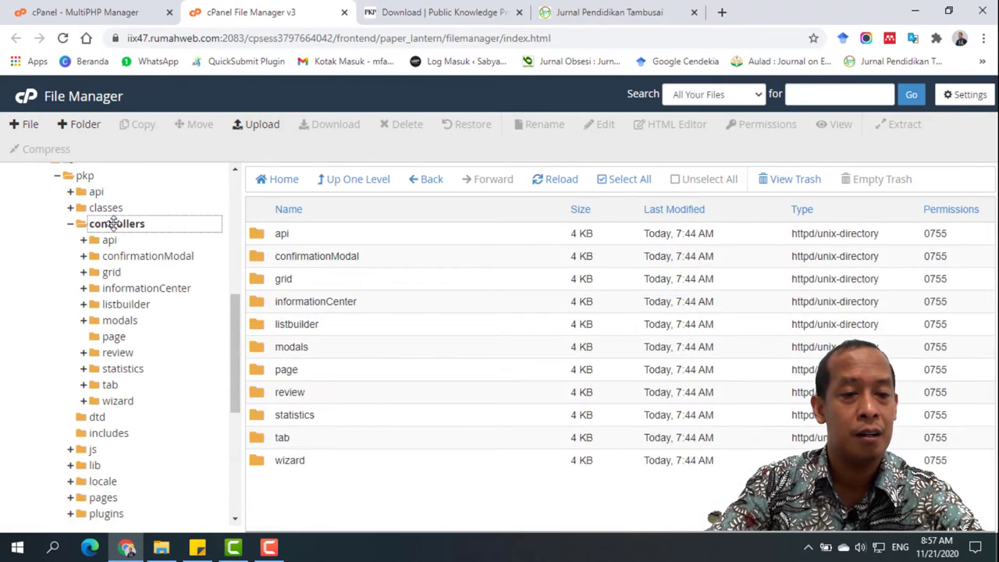
{"action": "left_click", "coordinate": [113, 338]}
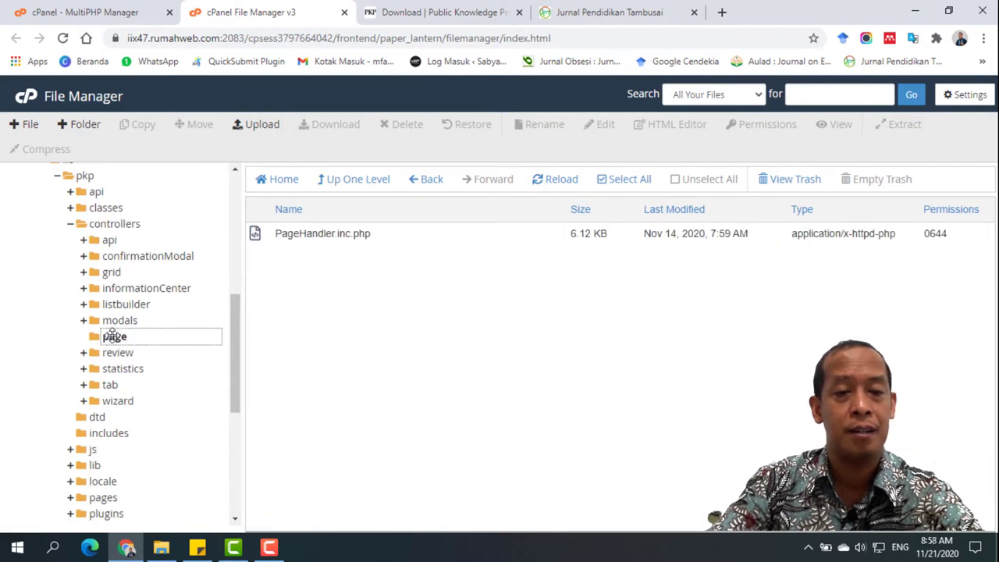
Open PageHandler.inc.php for editing in the code editor, accepting the encoding prompt
{"action": "left_click", "coordinate": [286, 234]}
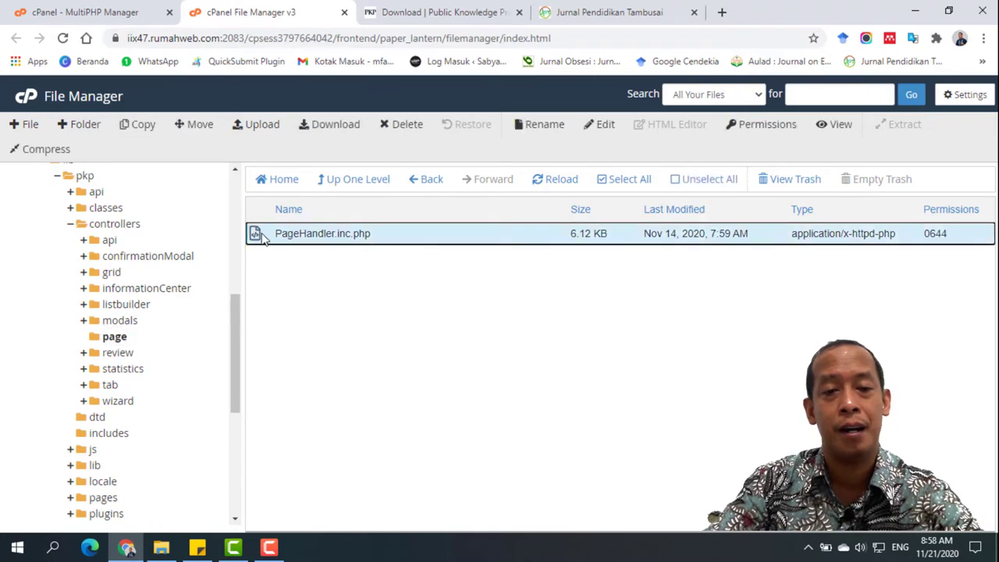
{"action": "right_click", "coordinate": [264, 234]}
{"action": "left_click", "coordinate": [303, 290]}
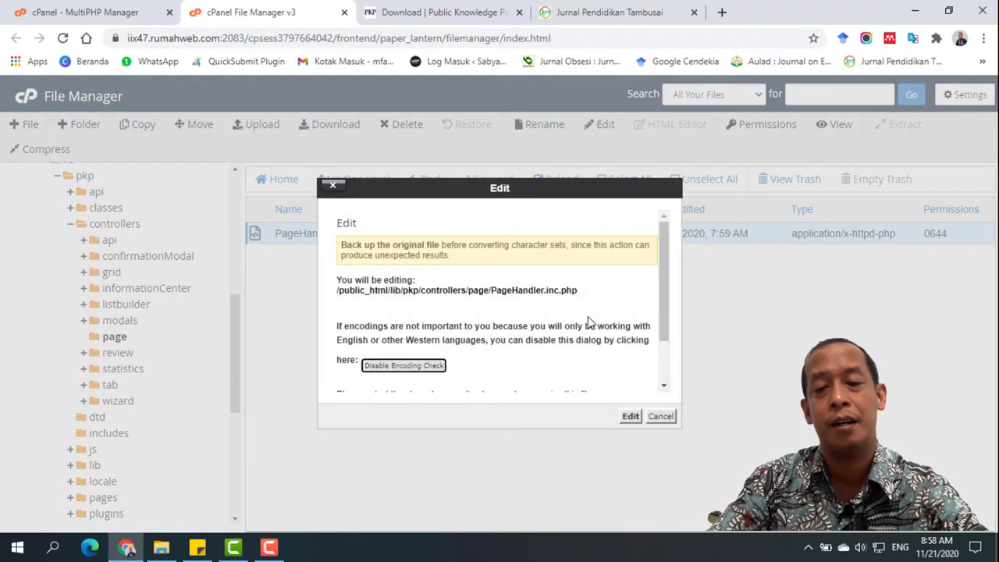
{"action": "left_click", "coordinate": [629, 416]}
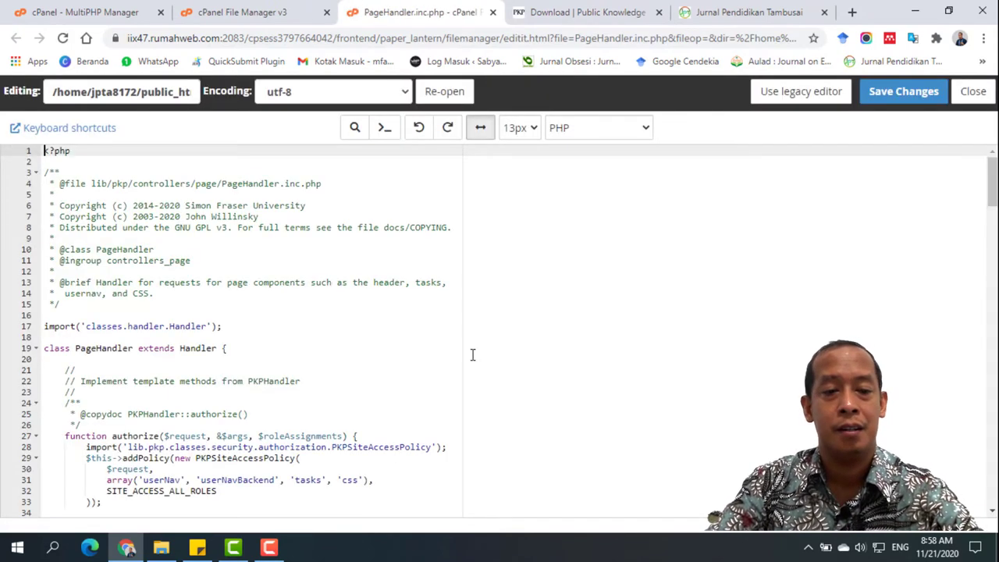
{"action": "scroll", "coordinate": [340, 377], "scroll_direction": "down", "scroll_amount": 2}
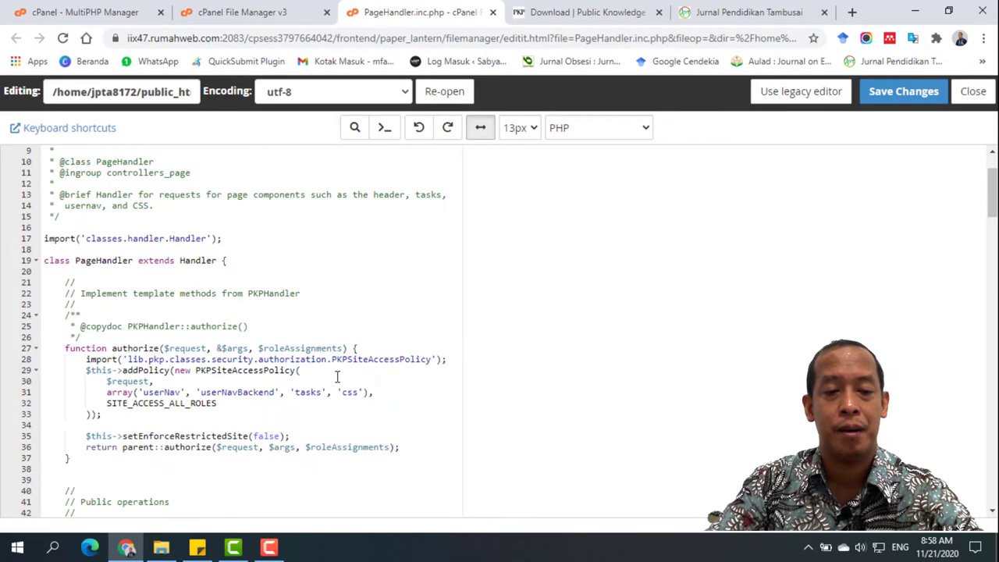
Search Google for "ojs berantakan" in a new browser tab
{"action": "left_click", "coordinate": [852, 12]}
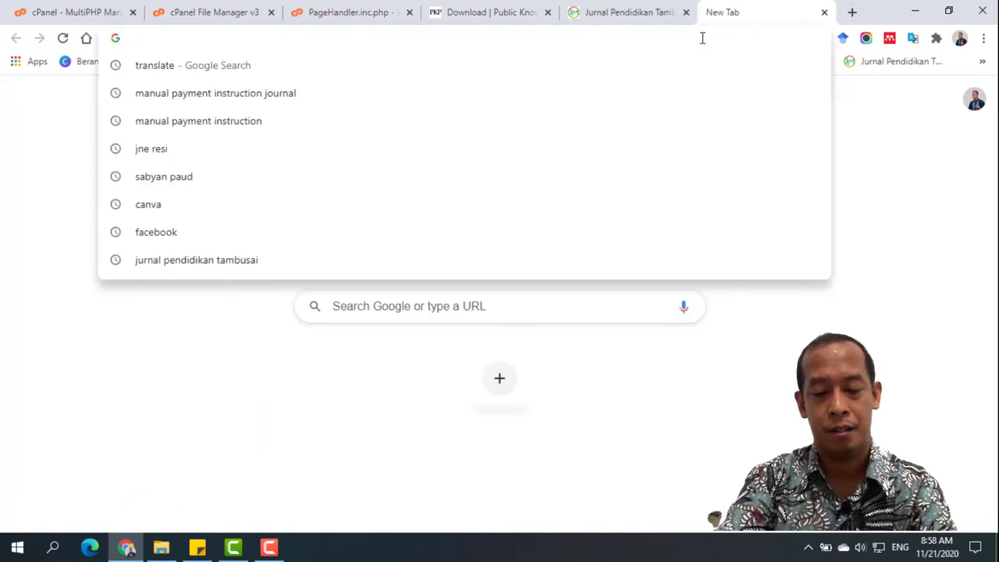
{"action": "type", "text": "ojs "}
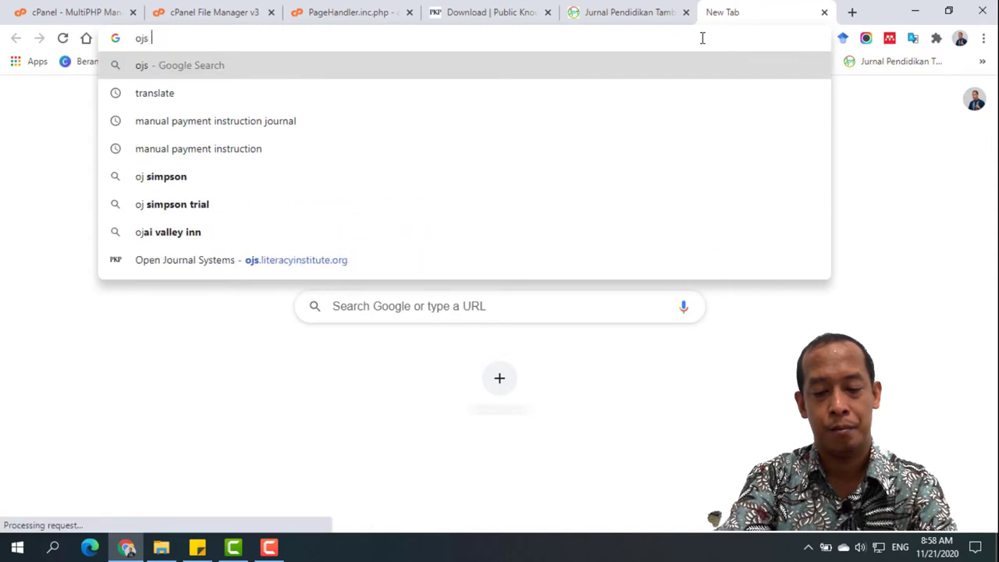
{"action": "type", "text": "berantar"}
{"action": "key", "text": "BackSpace"}
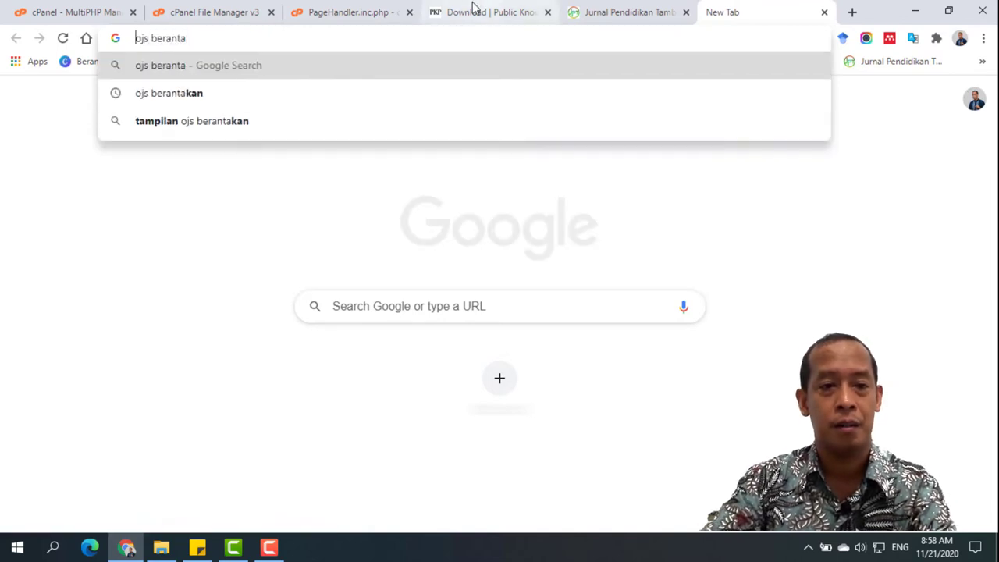
{"action": "type", "text": "kan"}
{"action": "key", "text": "Return"}
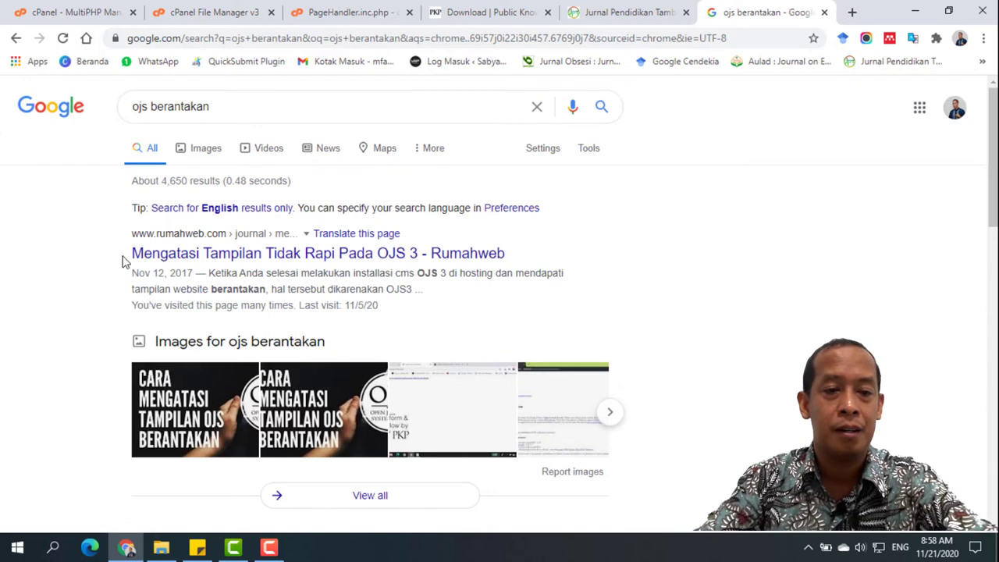
Open the Rumahweb article "Mengatasi Tampilan Tidak Rapi Pada OJS 3" from the results and view its script change
{"action": "scroll", "coordinate": [188, 287], "scroll_direction": "down", "scroll_amount": 1}
{"action": "scroll", "coordinate": [185, 328], "scroll_direction": "down", "scroll_amount": 2}
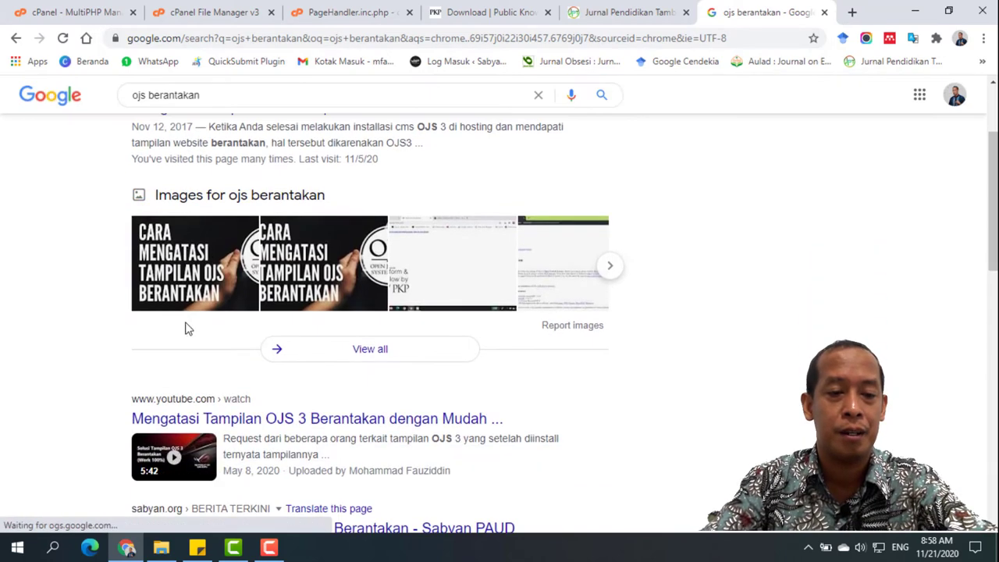
{"action": "scroll", "coordinate": [201, 406], "scroll_direction": "down", "scroll_amount": 1}
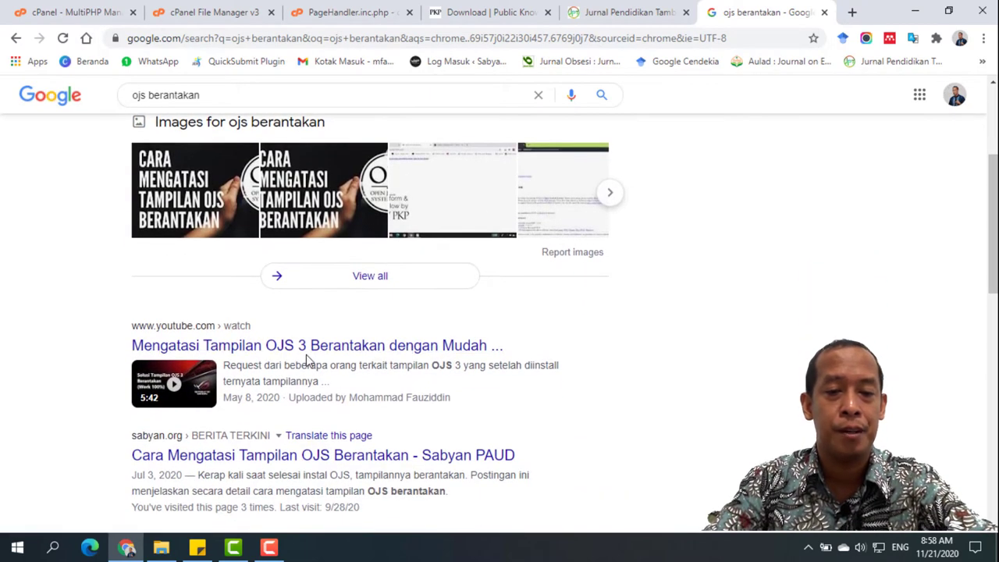
{"action": "scroll", "coordinate": [107, 364], "scroll_direction": "up", "scroll_amount": 2}
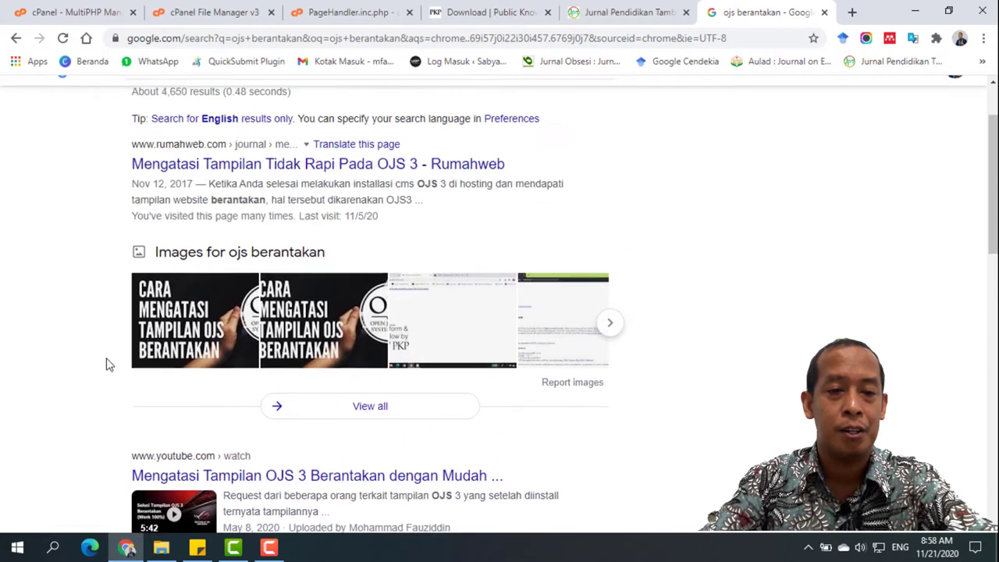
{"action": "left_click", "coordinate": [226, 187]}
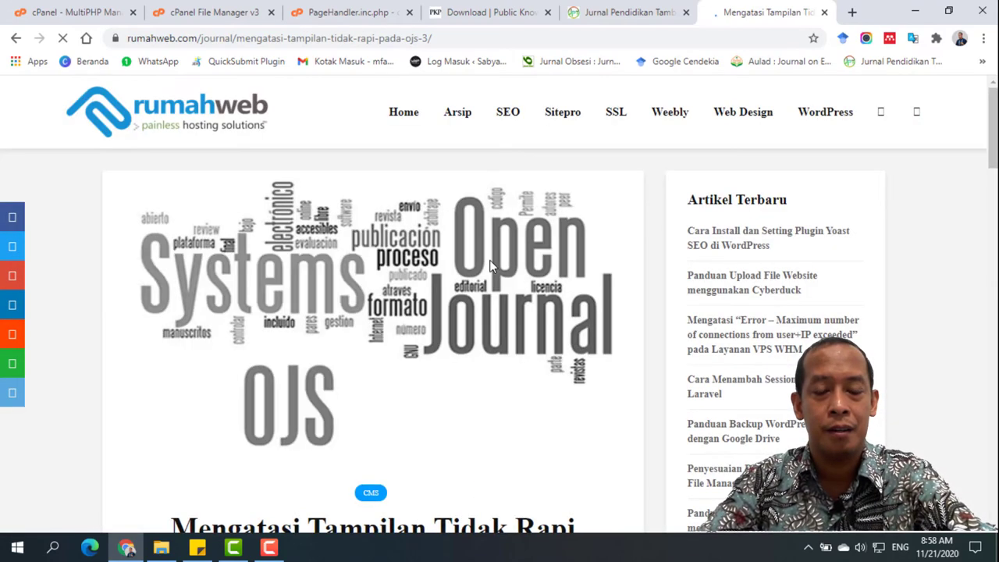
{"action": "scroll", "coordinate": [408, 278], "scroll_direction": "down", "scroll_amount": 6}
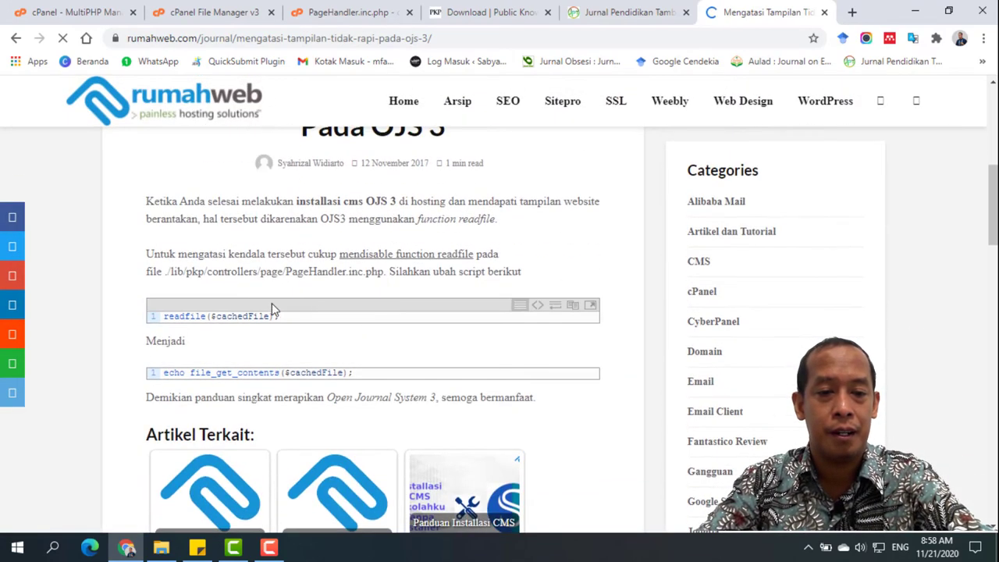
Copy the word readfile from the article and find it in PageHandler.inc.php
{"action": "double_click", "coordinate": [172, 317]}
{"action": "key", "text": "ctrl+c"}
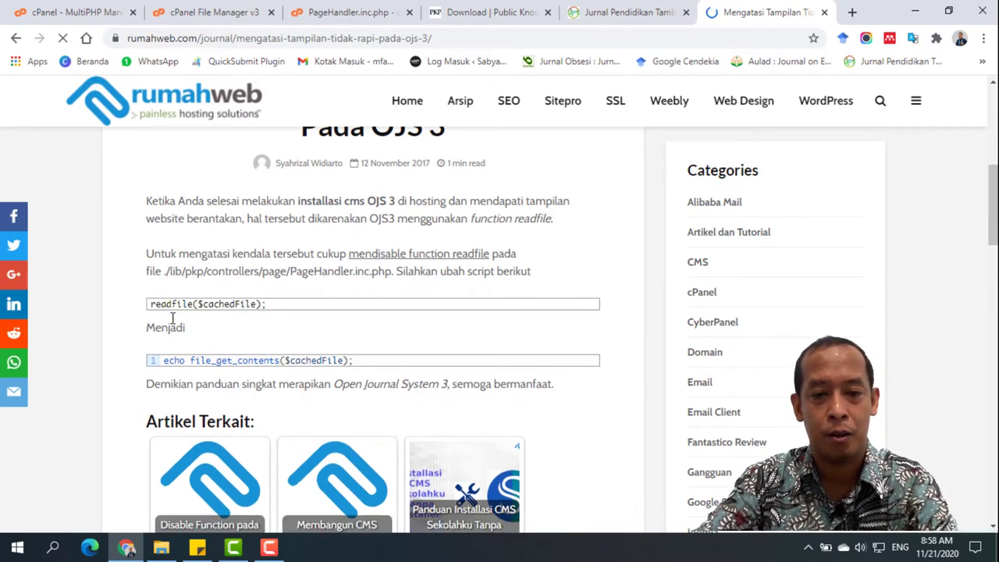
{"action": "left_click", "coordinate": [335, 13]}
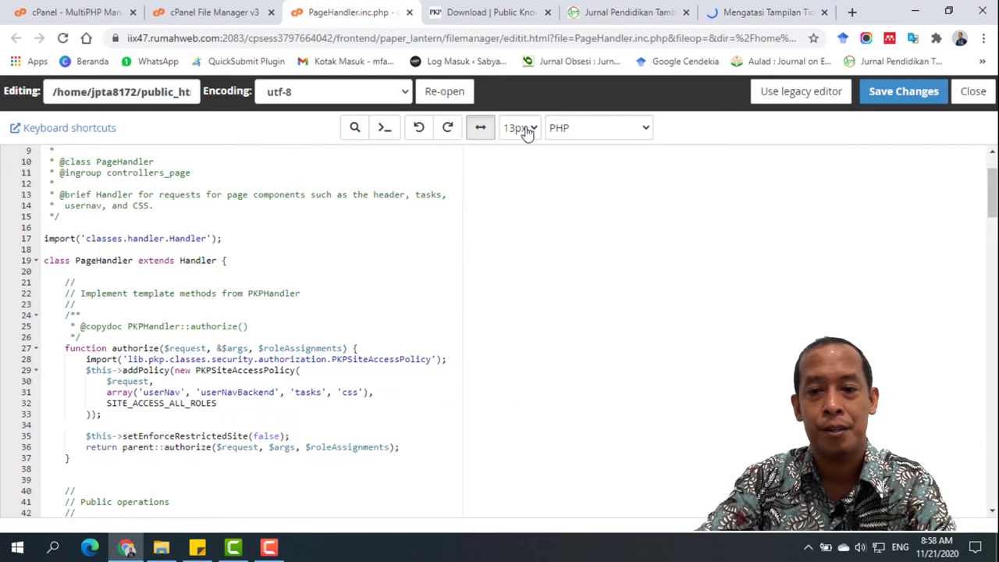
{"action": "left_click", "coordinate": [555, 224]}
{"action": "key", "text": "ctrl+f"}
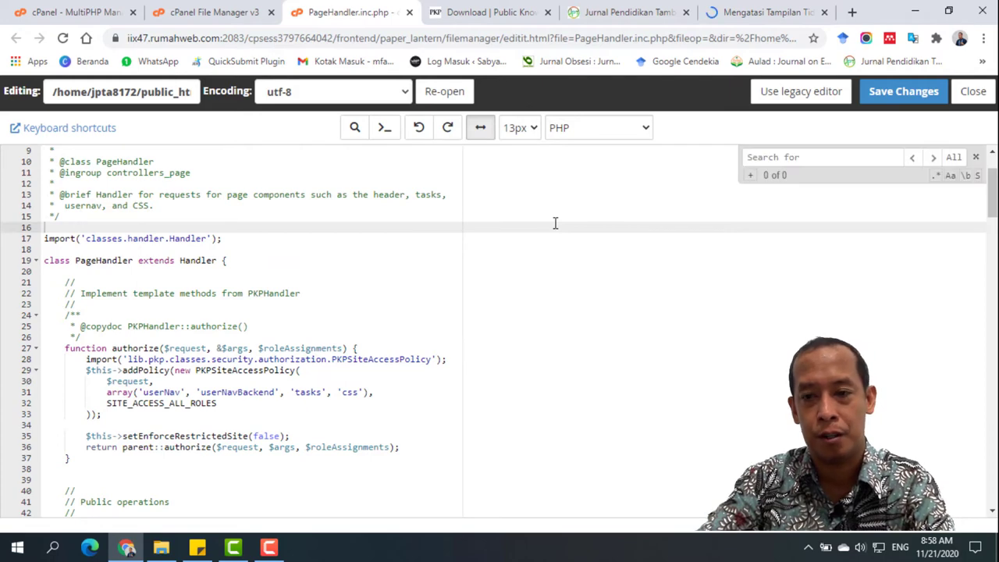
{"action": "key", "text": "ctrl+v"}
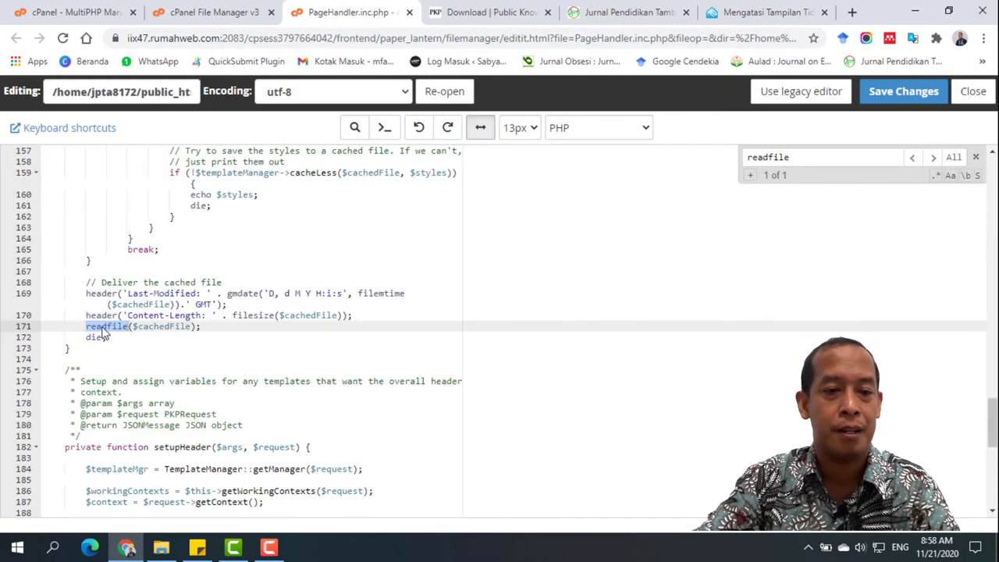
Replace readfile($cachedFile); in PageHandler.inc.php with the article's echo file_get_contents($cachedFile); and save the file
{"action": "left_click", "coordinate": [742, 8]}
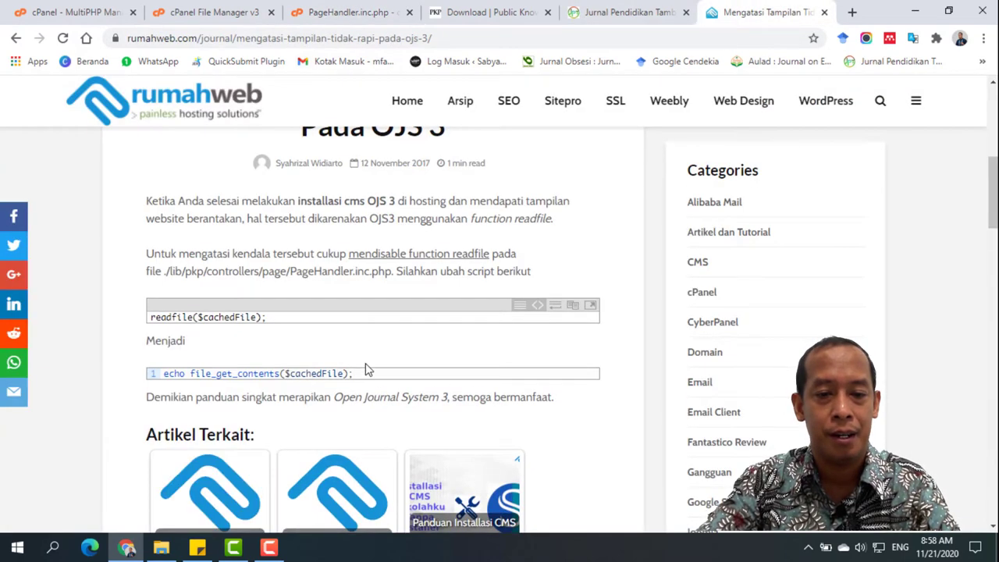
{"action": "left_click_drag", "start_coordinate": [357, 374], "coordinate": [163, 374]}
{"action": "right_click", "coordinate": [182, 375]}
{"action": "left_click", "coordinate": [200, 385]}
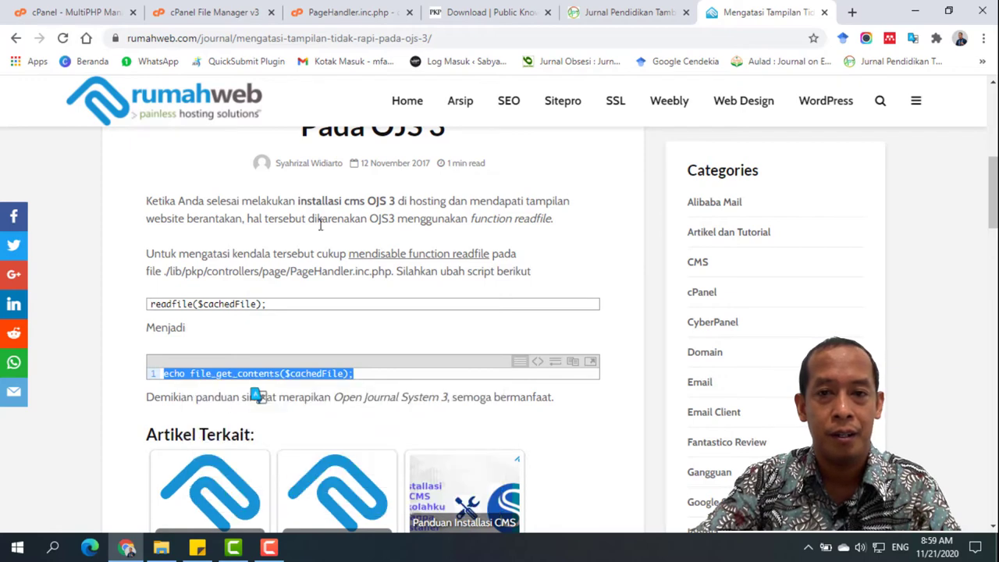
{"action": "left_click", "coordinate": [351, 12]}
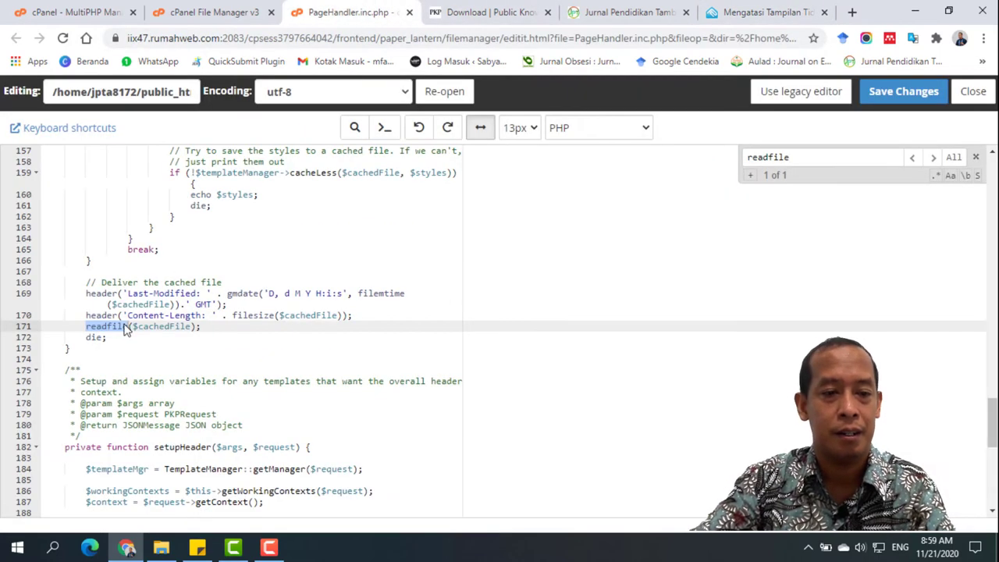
{"action": "left_click", "coordinate": [123, 326]}
{"action": "left_click_drag", "start_coordinate": [87, 326], "coordinate": [188, 328]}
{"action": "right_click", "coordinate": [188, 328]}
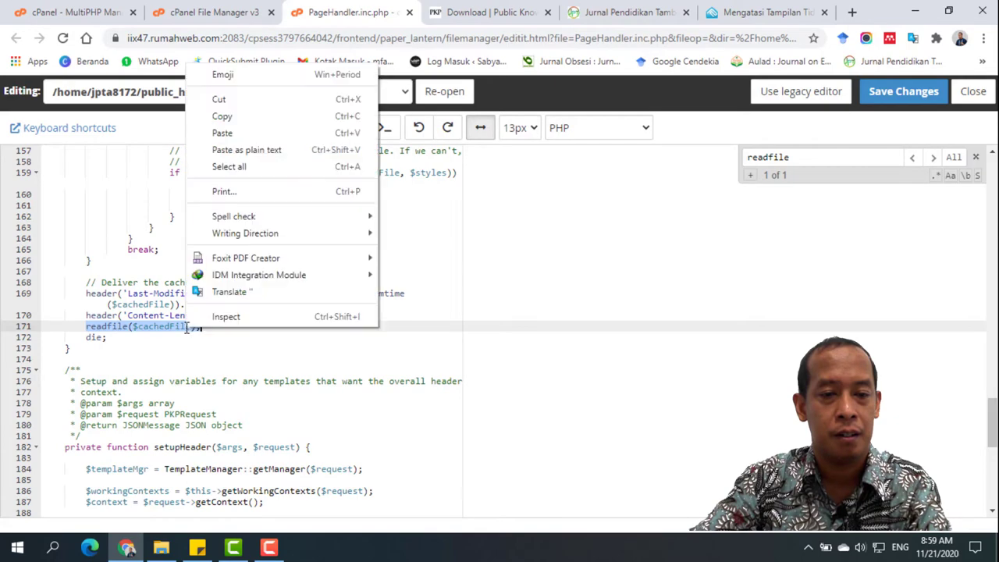
{"action": "left_click", "coordinate": [246, 132]}
{"action": "left_click", "coordinate": [887, 91]}
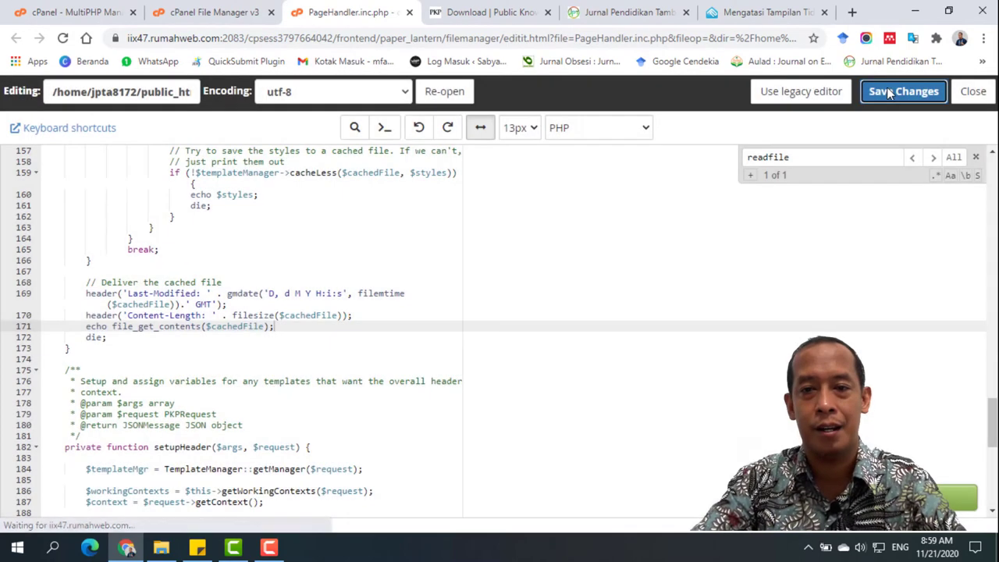
Return to the Jurnal Pendidikan Tambusai site and reload jptam.org/index.php/jptam to check its layout
{"action": "left_click", "coordinate": [594, 13]}
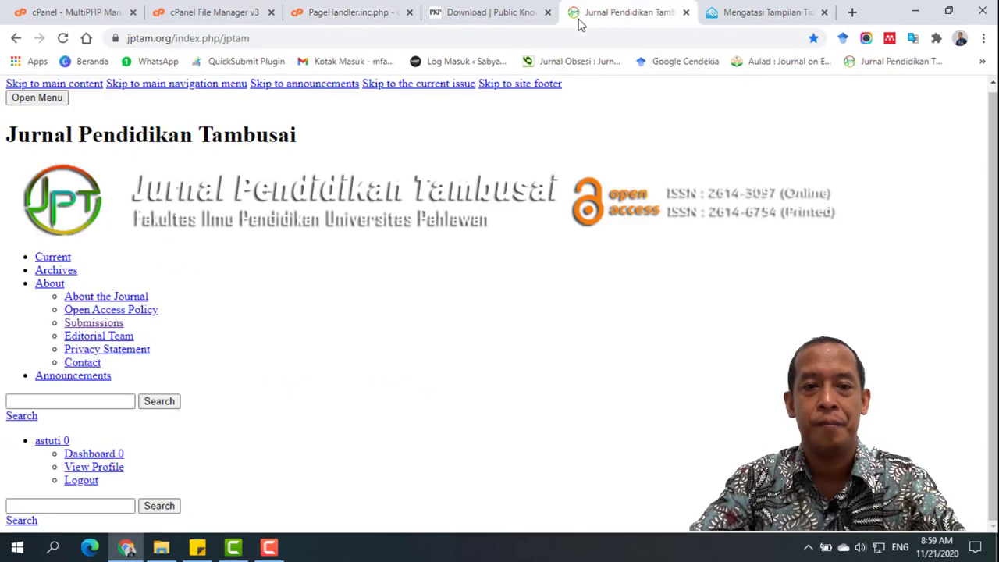
{"action": "left_click", "coordinate": [493, 37]}
{"action": "key", "text": "Return"}
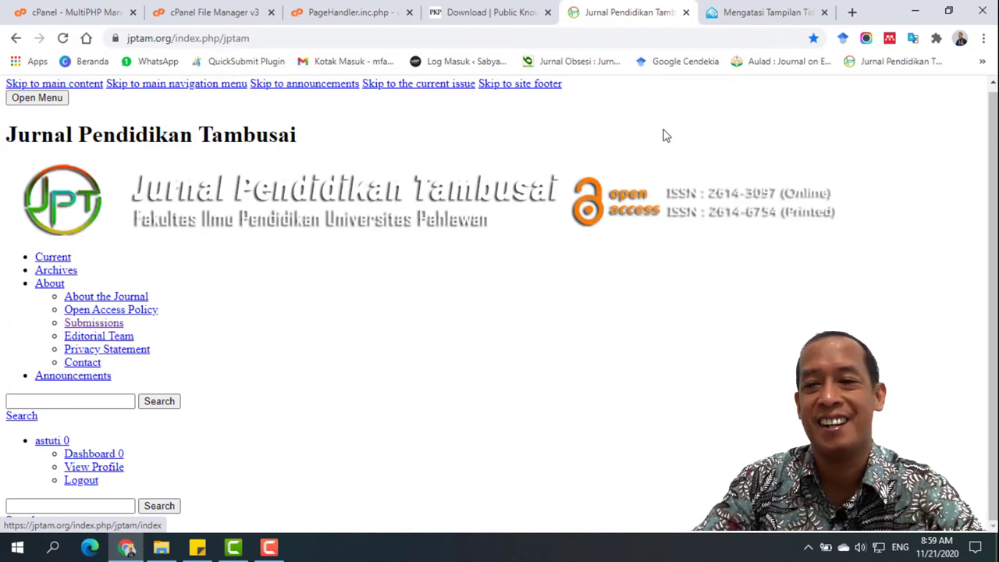
Clear the browser's all-time browsing history, download history, and cached images and files
{"action": "left_click", "coordinate": [984, 37]}
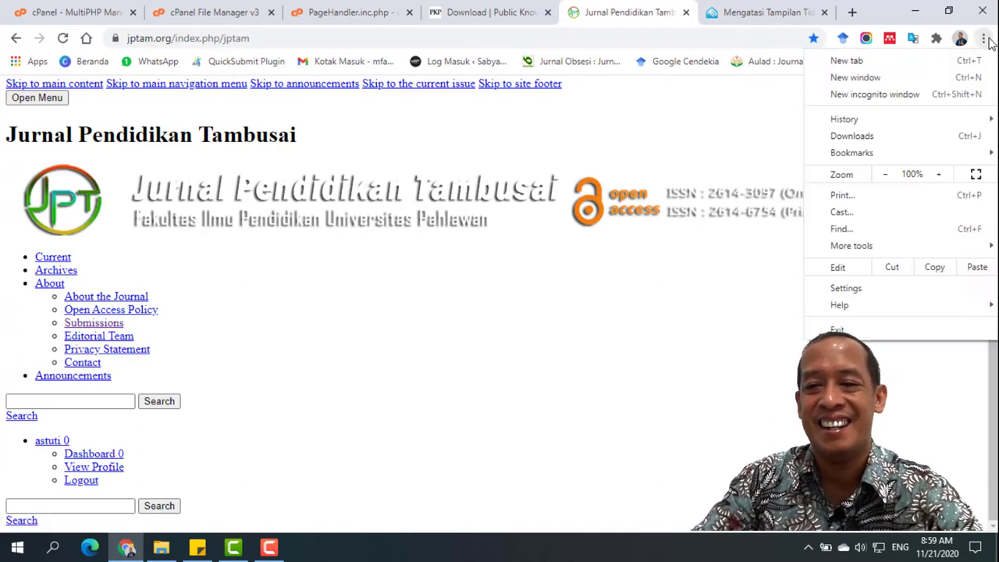
{"action": "mouse_move", "coordinate": [871, 248]}
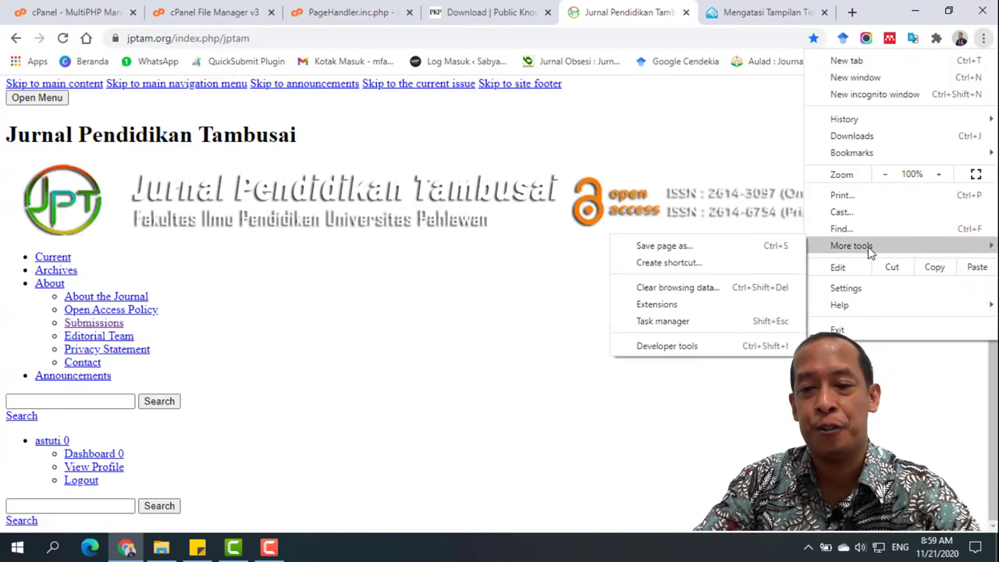
{"action": "left_click", "coordinate": [701, 291]}
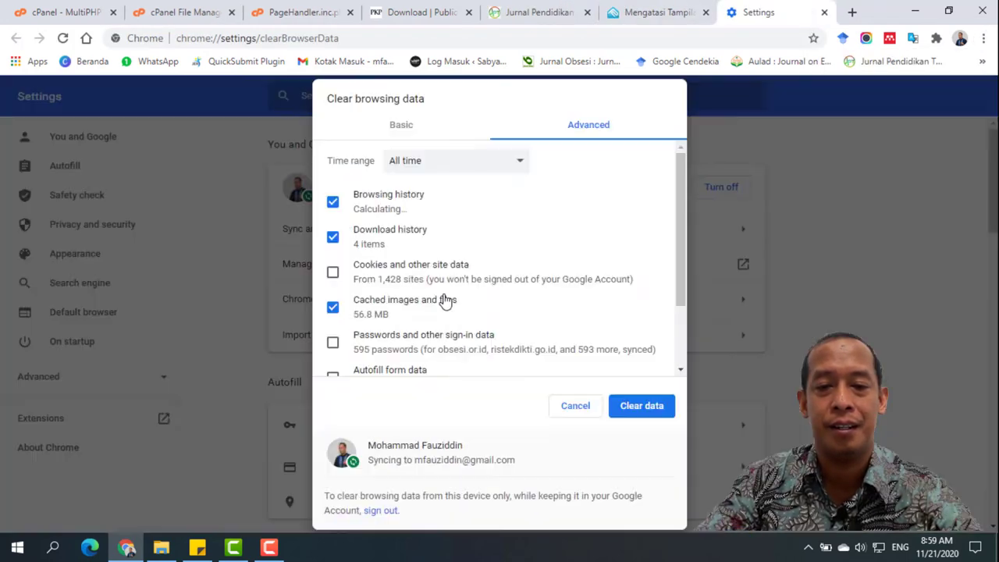
{"action": "left_click", "coordinate": [635, 409]}
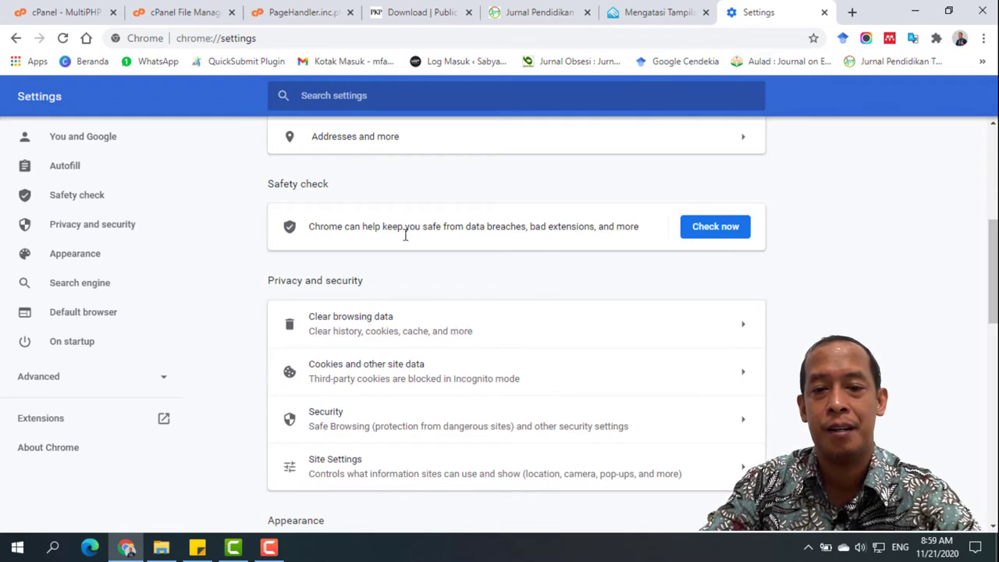
Return to the Jurnal Pendidikan Tambusai homepage and reload it to recheck the layout with the cache cleared
{"action": "left_click", "coordinate": [531, 12]}
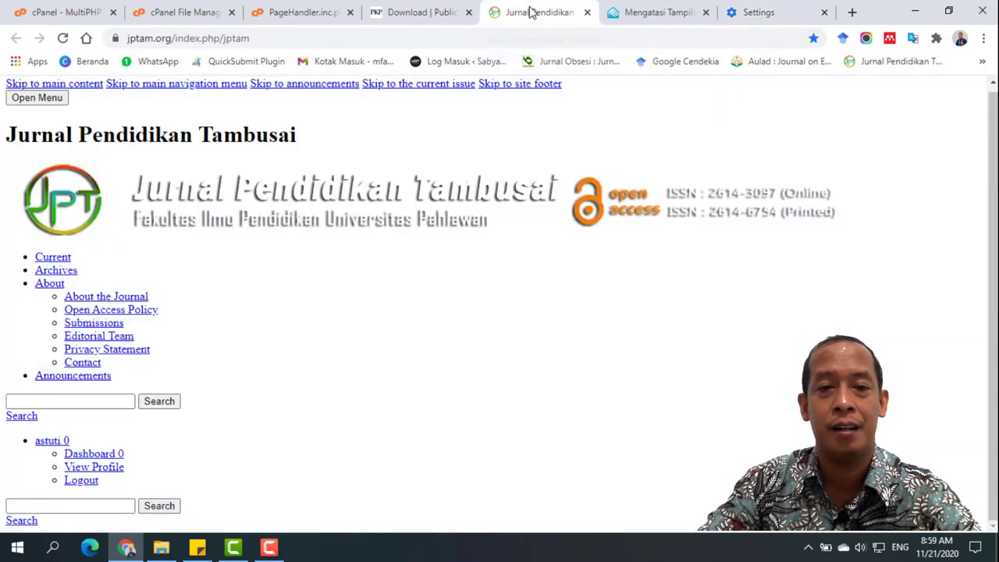
{"action": "left_click", "coordinate": [411, 37]}
{"action": "key", "text": "Return"}
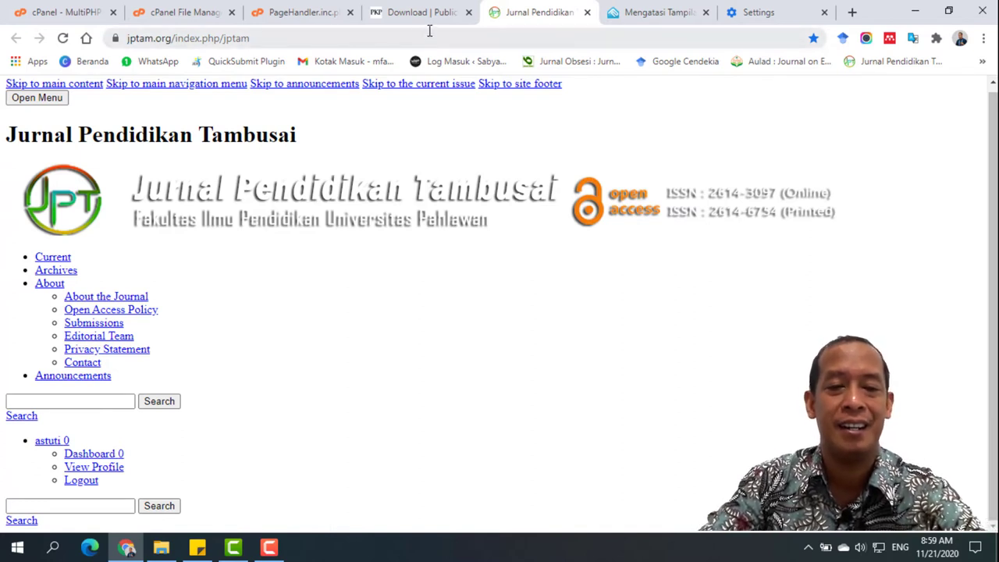
{"action": "left_click", "coordinate": [344, 38]}
{"action": "key", "text": "Return"}
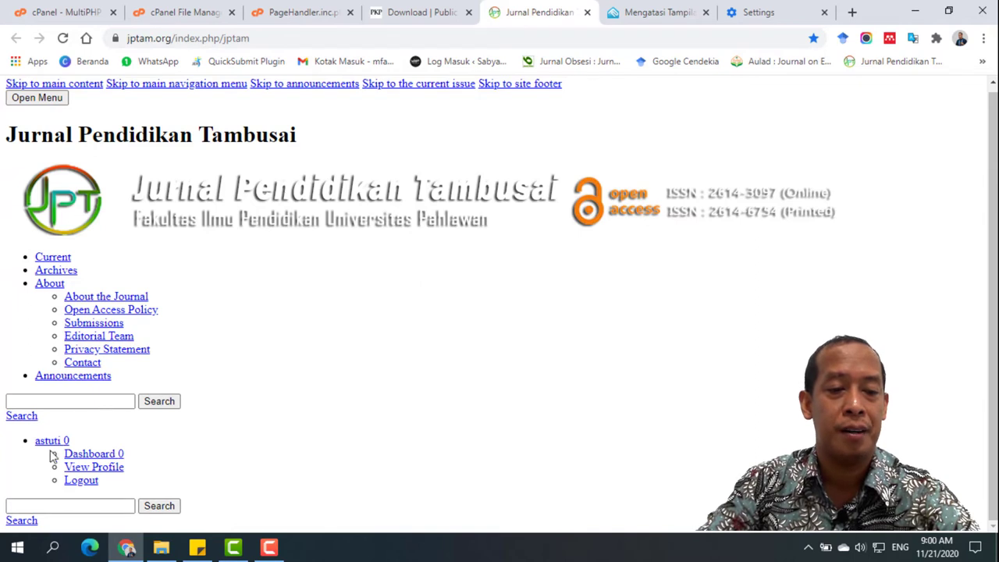
Open the journal dashboard's Website Settings and open the public site in a separate tab
{"action": "left_click", "coordinate": [86, 455]}
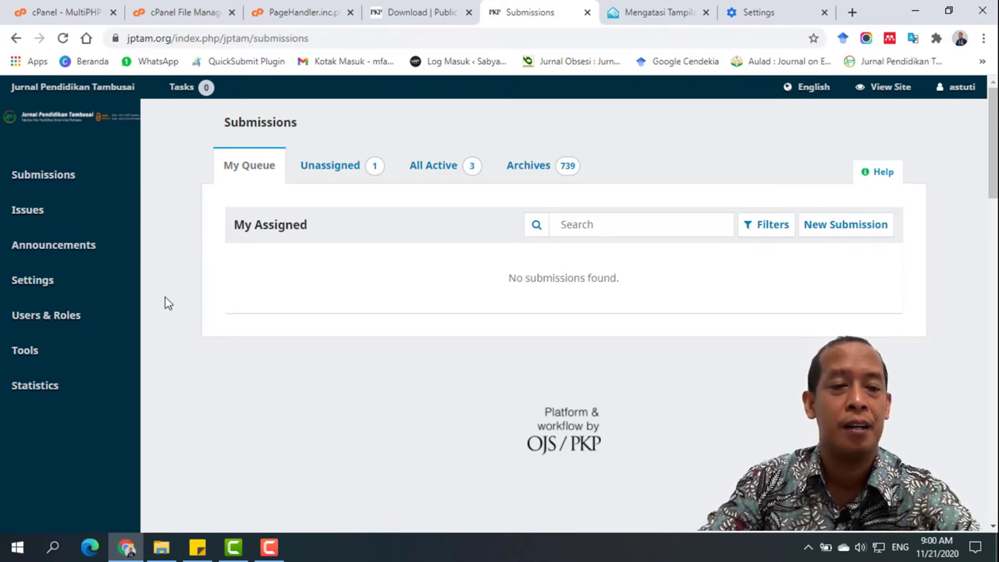
{"action": "mouse_move", "coordinate": [40, 294]}
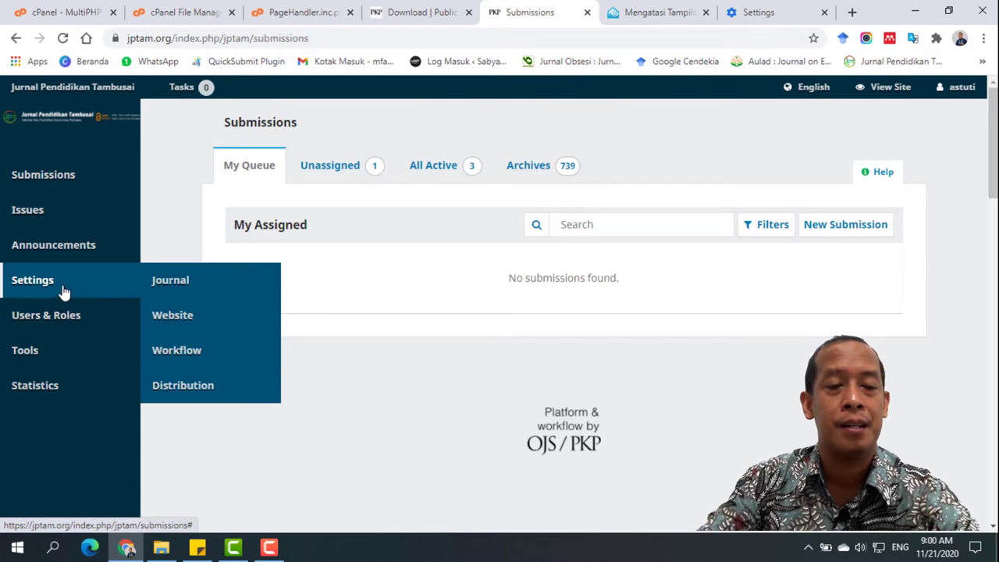
{"action": "left_click", "coordinate": [176, 318]}
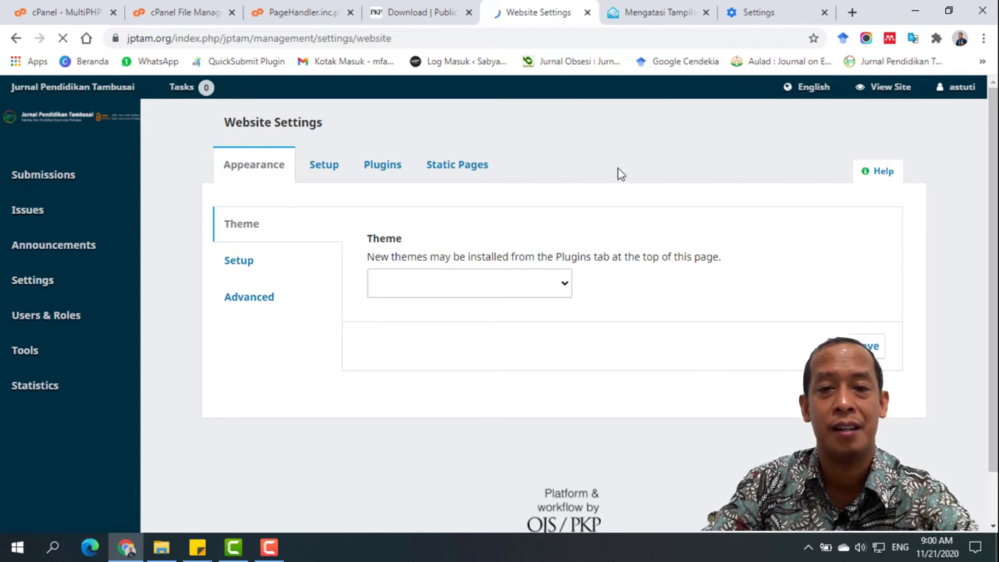
{"action": "right_click", "coordinate": [902, 92]}
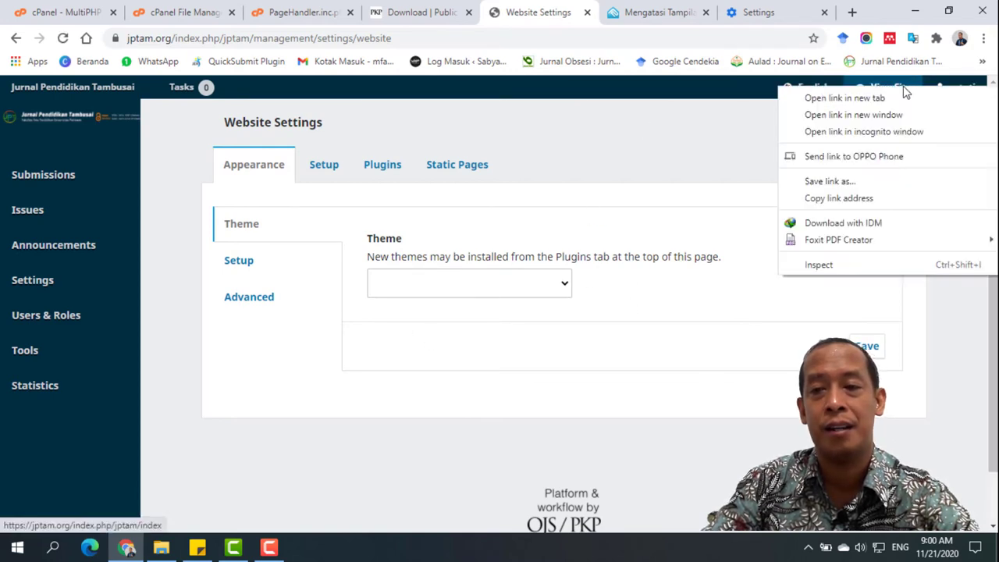
{"action": "left_click", "coordinate": [904, 100]}
{"action": "left_click", "coordinate": [570, 13]}
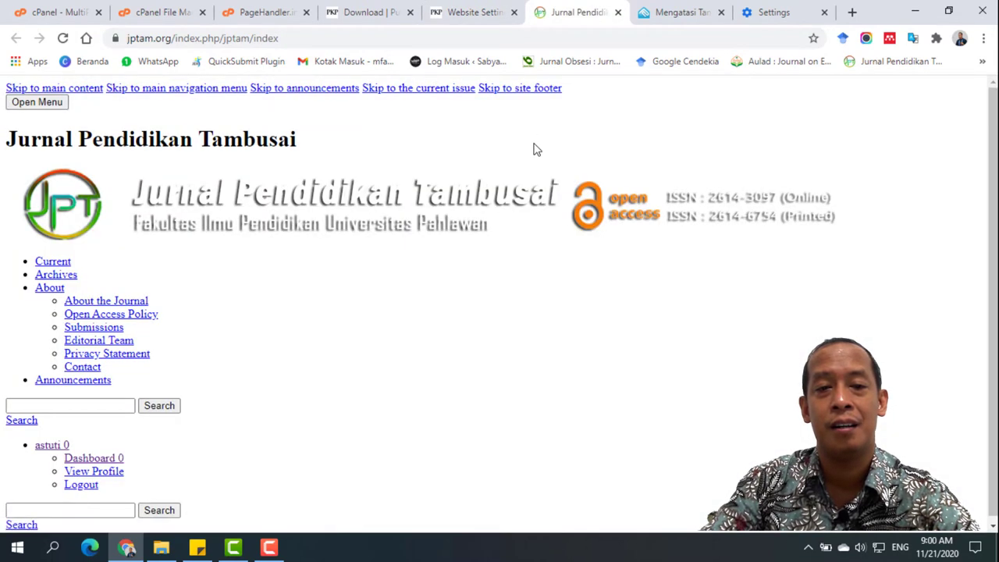
In the journal's Website Settings, choose Default Theme as the theme and save the appearance settings
{"action": "left_click", "coordinate": [469, 12]}
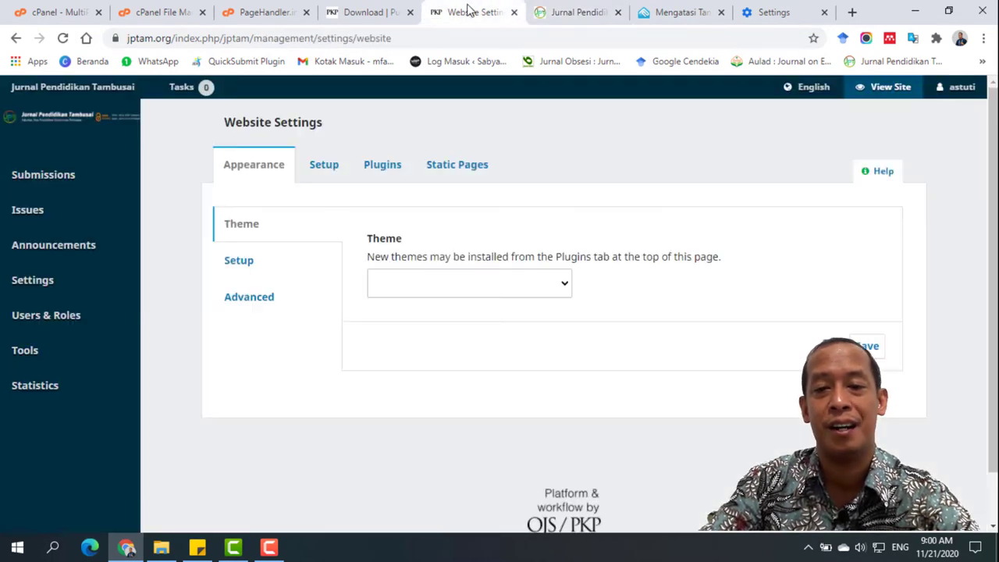
{"action": "left_click", "coordinate": [442, 288]}
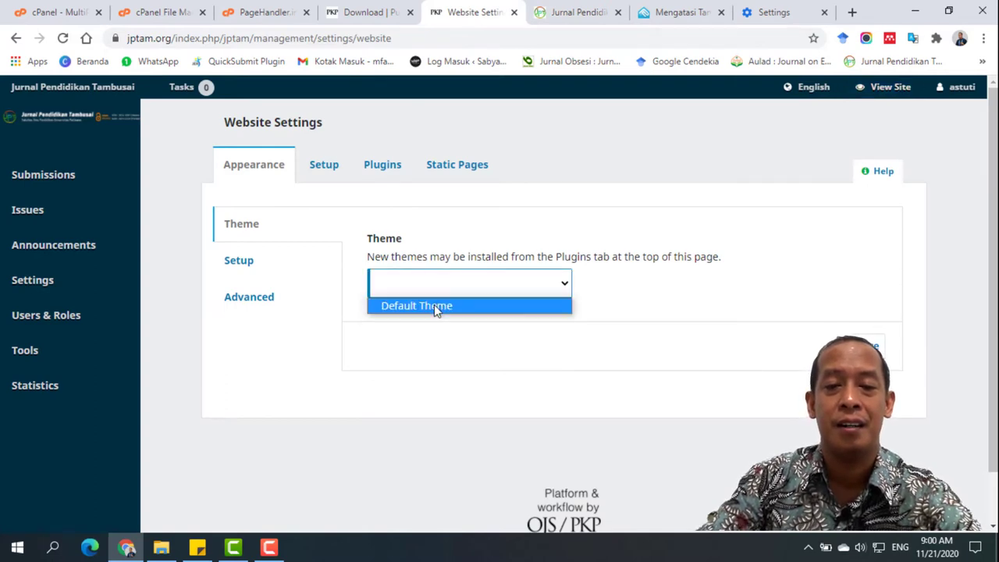
{"action": "left_click", "coordinate": [434, 305]}
{"action": "scroll", "coordinate": [303, 330], "scroll_direction": "down", "scroll_amount": 2}
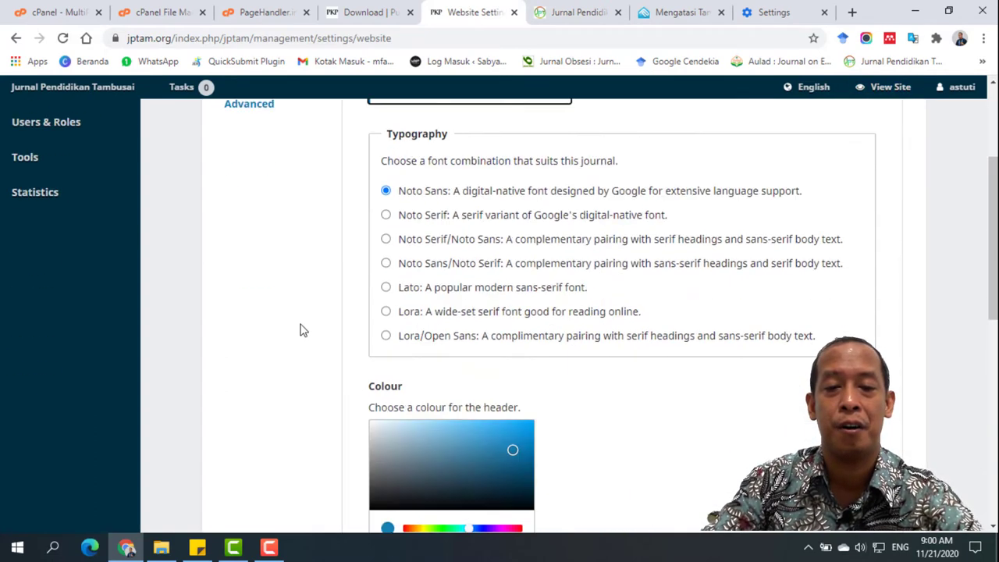
{"action": "scroll", "coordinate": [312, 332], "scroll_direction": "down", "scroll_amount": 9}
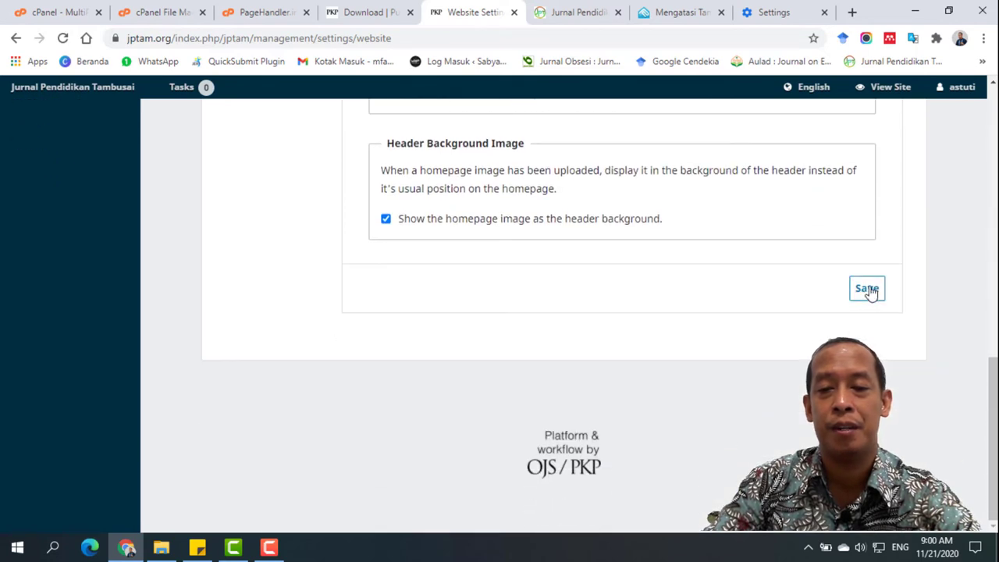
{"action": "left_click", "coordinate": [867, 289]}
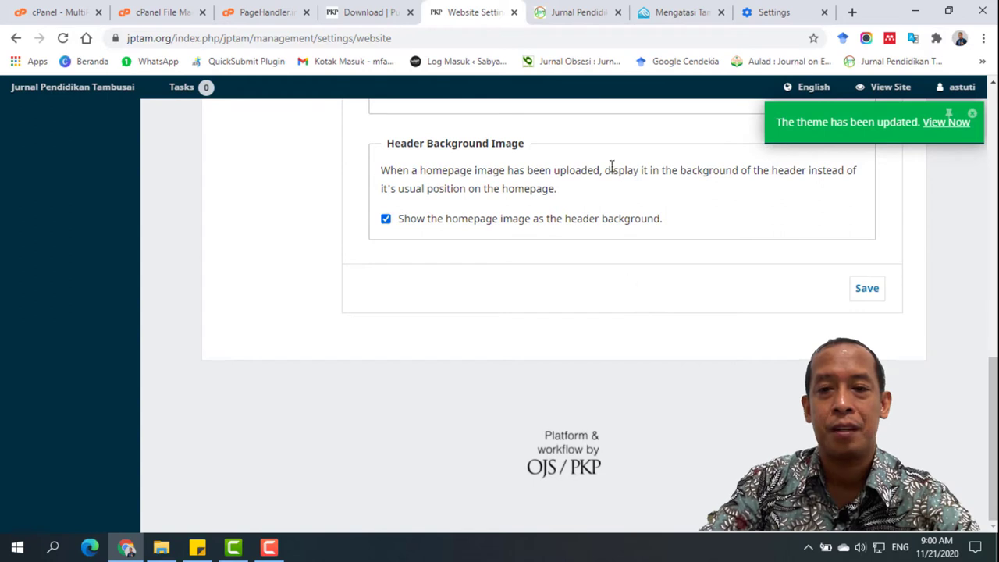
Reload the public journal site and examine the homepage layout, including its header, announcements, current issue, articles and sidebar
{"action": "left_click", "coordinate": [567, 12]}
{"action": "left_click", "coordinate": [65, 39]}
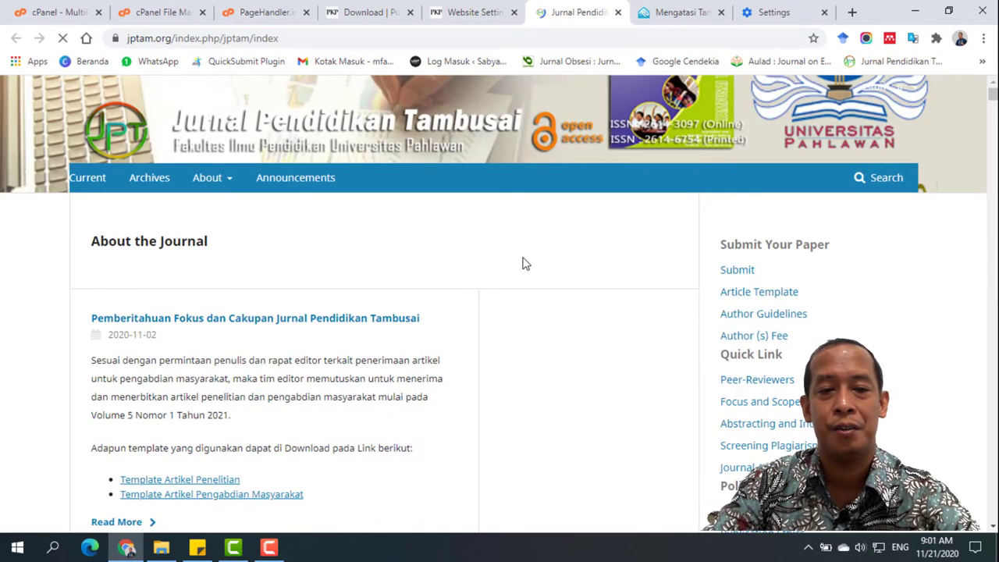
{"action": "scroll", "coordinate": [552, 266], "scroll_direction": "down", "scroll_amount": 8}
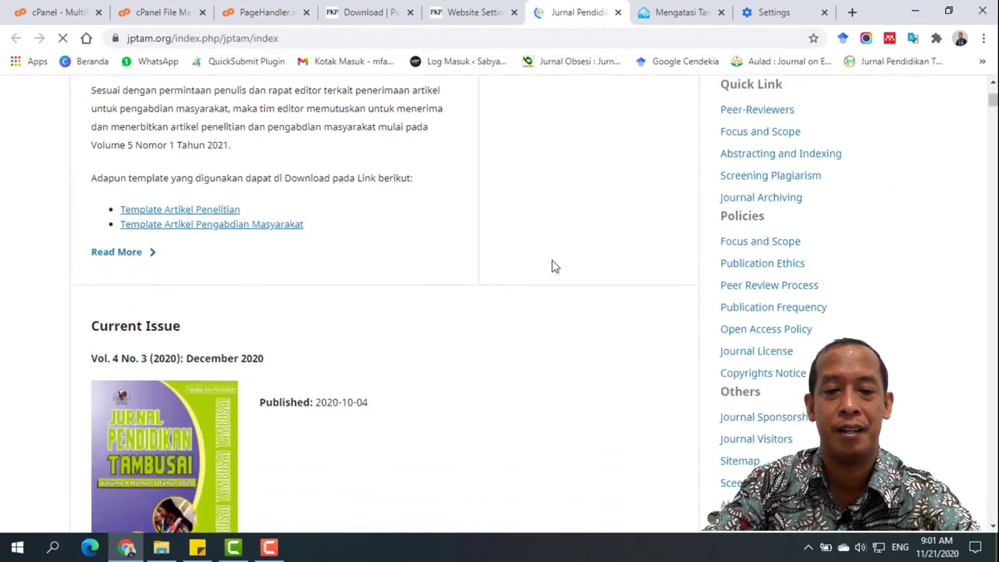
{"action": "scroll", "coordinate": [570, 274], "scroll_direction": "up", "scroll_amount": 7}
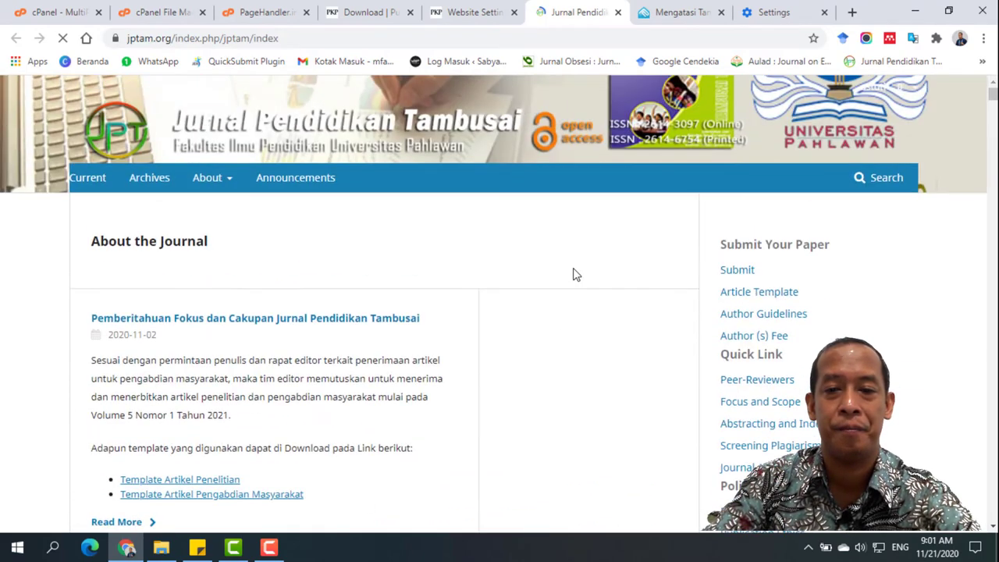
{"action": "scroll", "coordinate": [571, 280], "scroll_direction": "down", "scroll_amount": 9}
{"action": "scroll", "coordinate": [571, 283], "scroll_direction": "down", "scroll_amount": 3}
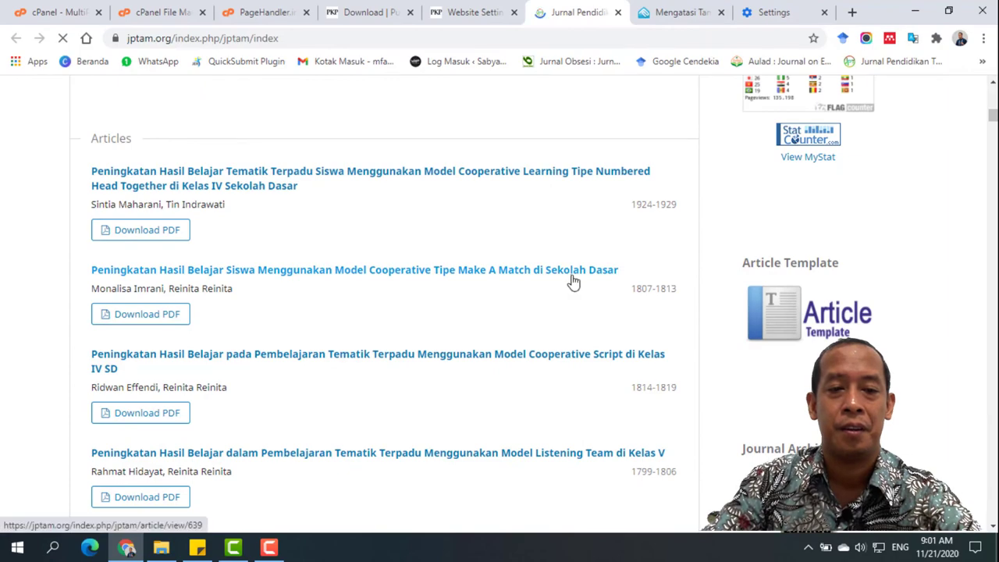
{"action": "scroll", "coordinate": [574, 283], "scroll_direction": "up", "scroll_amount": 8}
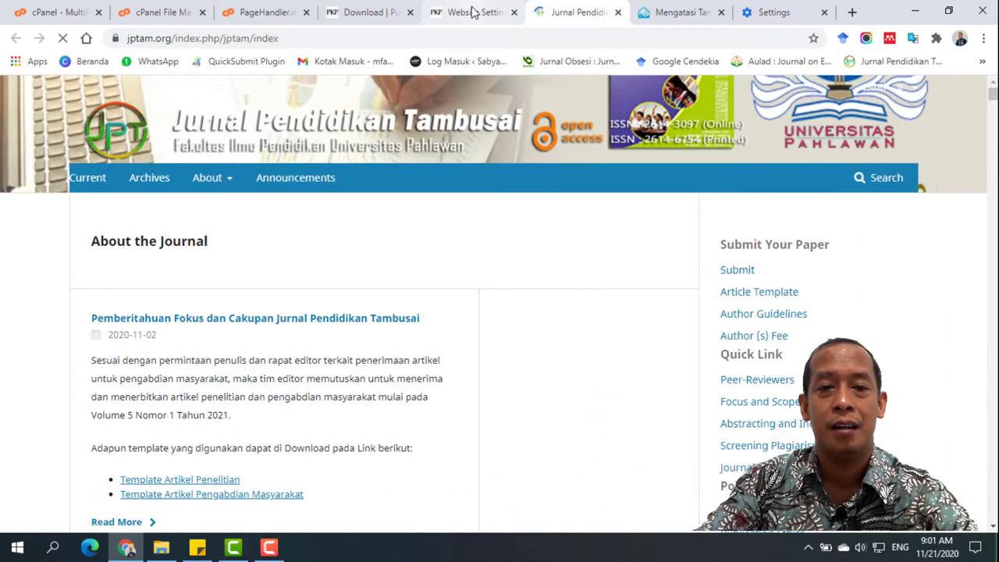
{"action": "left_click", "coordinate": [473, 12]}
{"action": "left_click", "coordinate": [567, 14]}
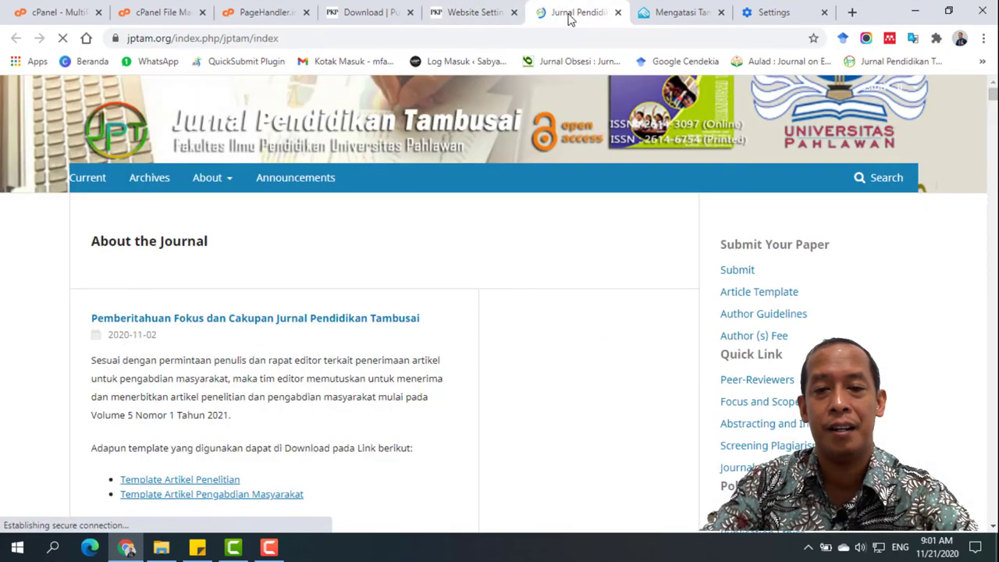
{"action": "scroll", "coordinate": [482, 263], "scroll_direction": "down", "scroll_amount": 3}
{"action": "scroll", "coordinate": [596, 292], "scroll_direction": "down", "scroll_amount": 3}
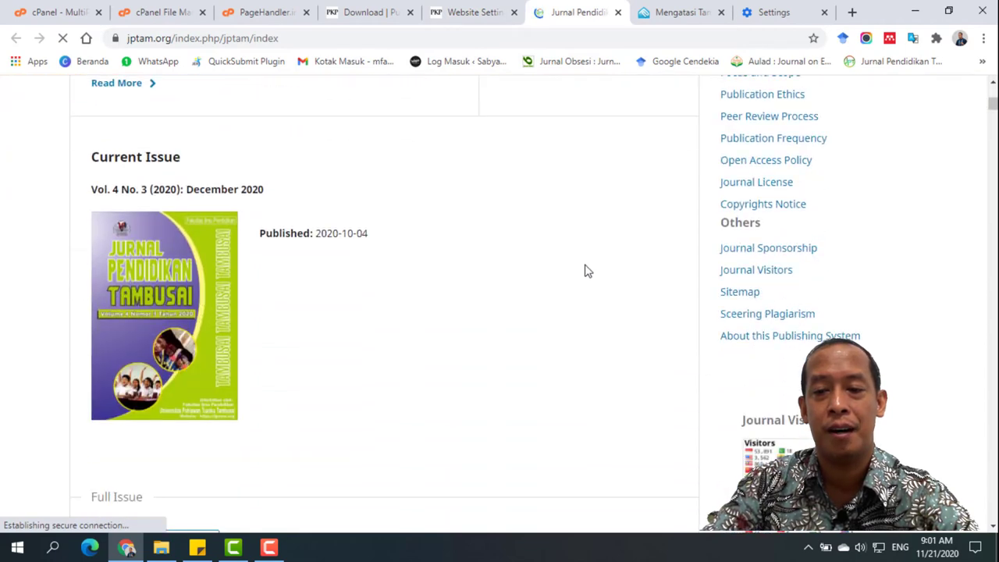
Open the About this Publishing System page and review the issue list in the journal's Archives
{"action": "left_click", "coordinate": [790, 337]}
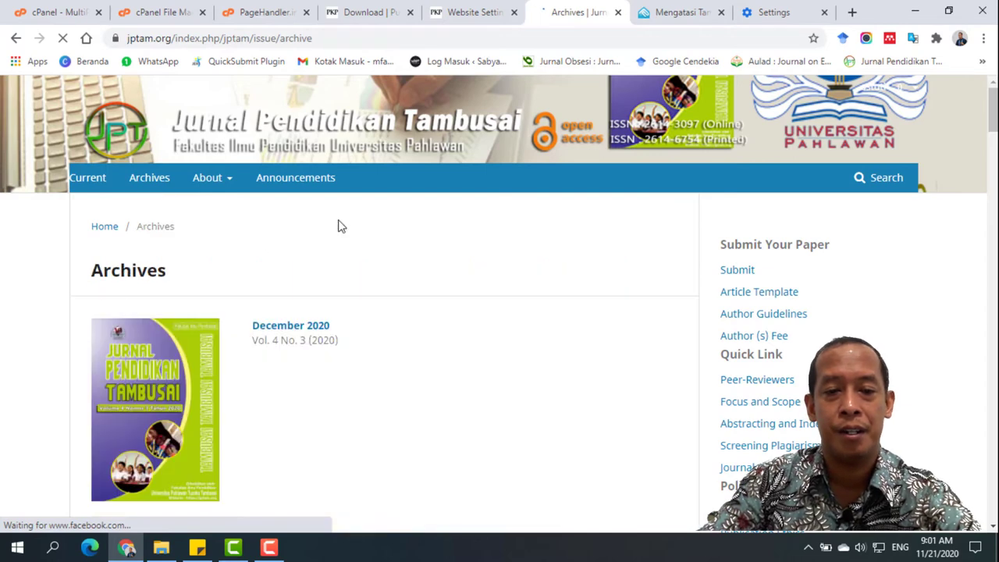
{"action": "scroll", "coordinate": [338, 226], "scroll_direction": "down", "scroll_amount": 3}
{"action": "scroll", "coordinate": [338, 226], "scroll_direction": "down", "scroll_amount": 5}
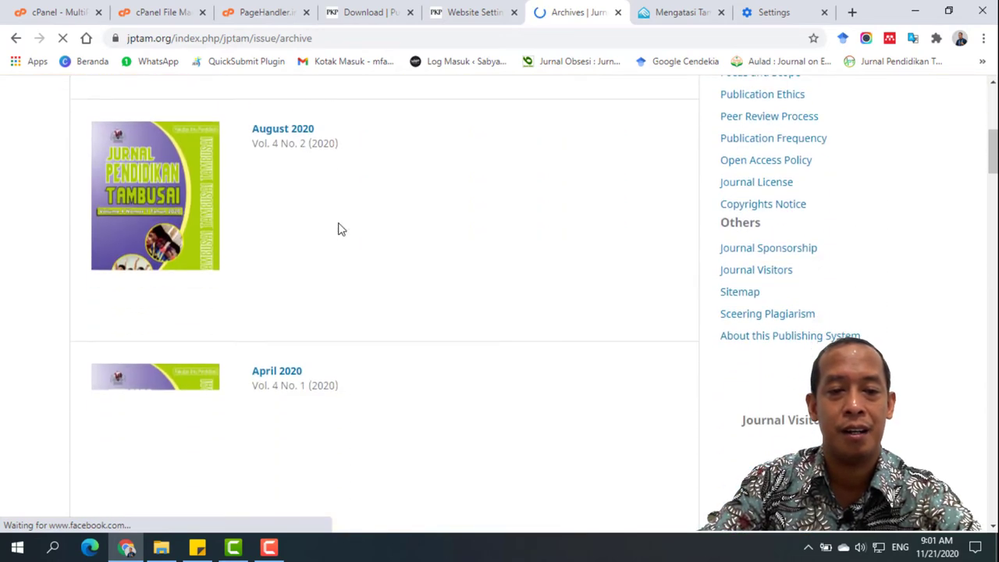
{"action": "scroll", "coordinate": [338, 227], "scroll_direction": "down", "scroll_amount": 2}
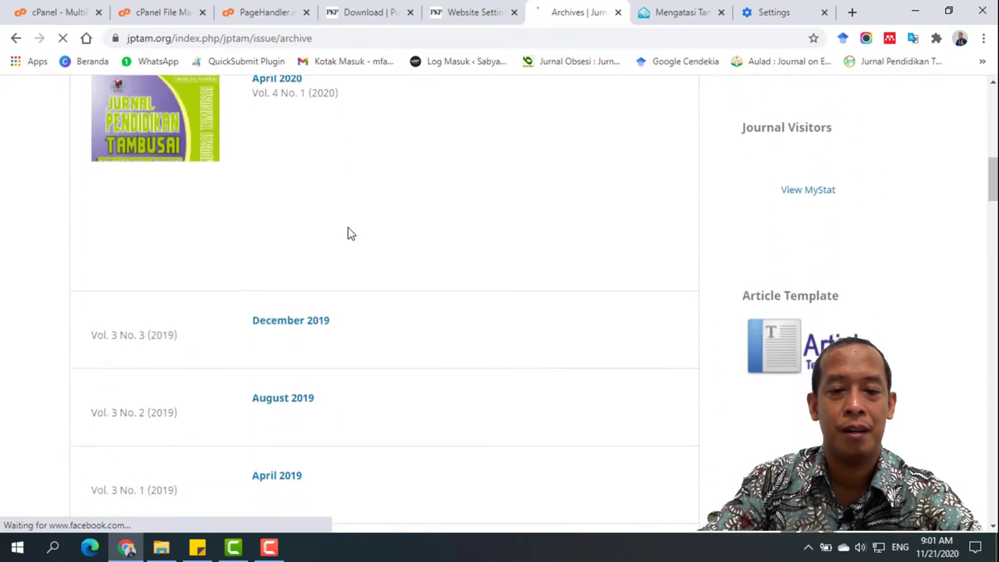
{"action": "scroll", "coordinate": [343, 230], "scroll_direction": "up", "scroll_amount": 7}
{"action": "scroll", "coordinate": [348, 234], "scroll_direction": "up", "scroll_amount": 2}
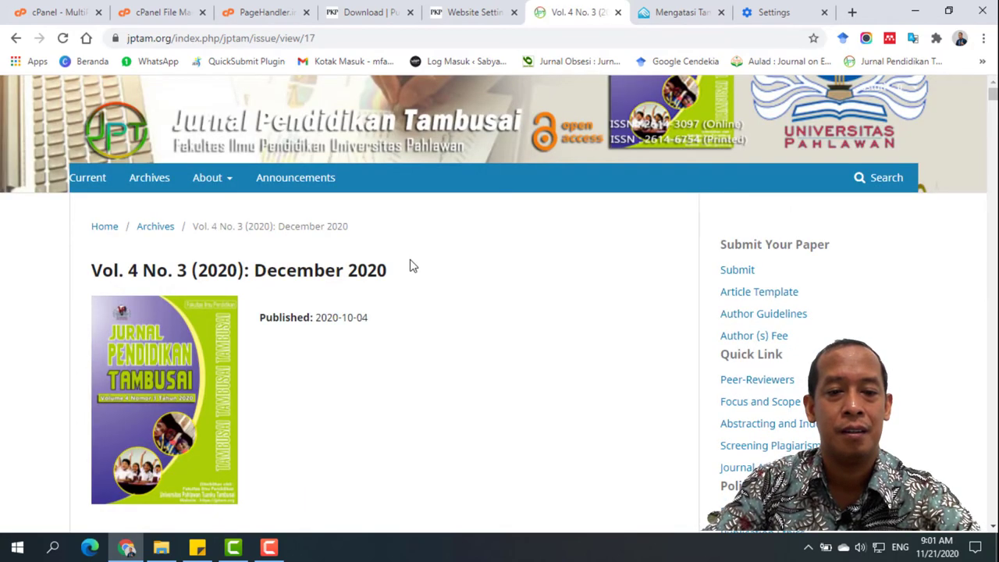
In issue Vol. 4 No. 3 (2020): December 2020, open the first listed article and review its abstract page
{"action": "scroll", "coordinate": [412, 266], "scroll_direction": "down", "scroll_amount": 5}
{"action": "scroll", "coordinate": [412, 266], "scroll_direction": "down", "scroll_amount": 2}
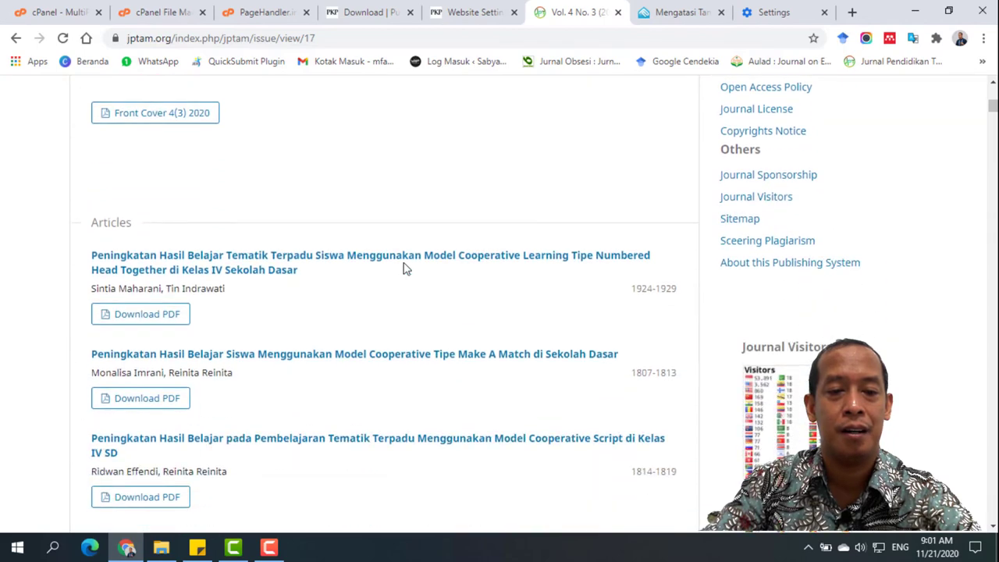
{"action": "left_click", "coordinate": [305, 267]}
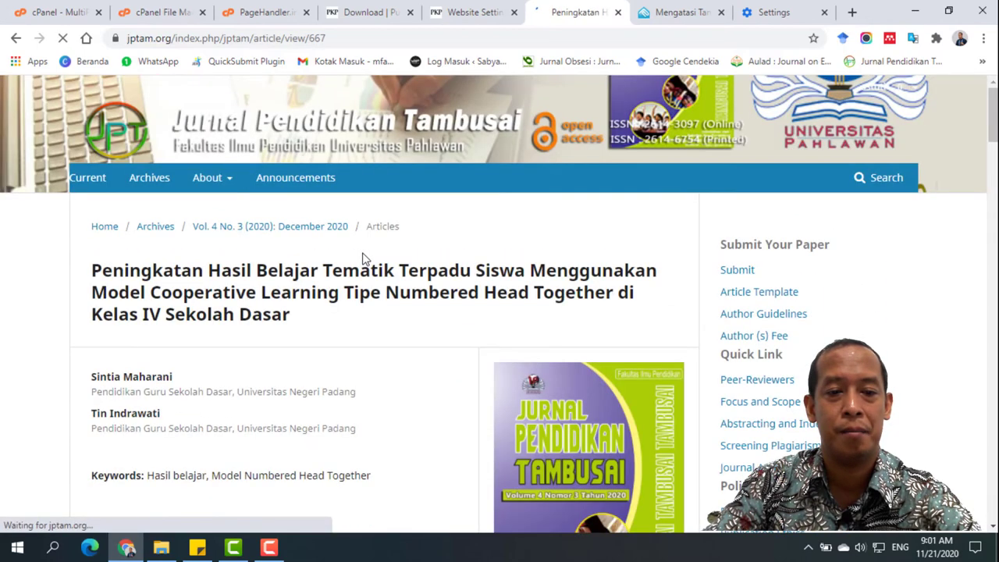
{"action": "scroll", "coordinate": [363, 258], "scroll_direction": "down", "scroll_amount": 5}
{"action": "scroll", "coordinate": [363, 257], "scroll_direction": "down", "scroll_amount": 1}
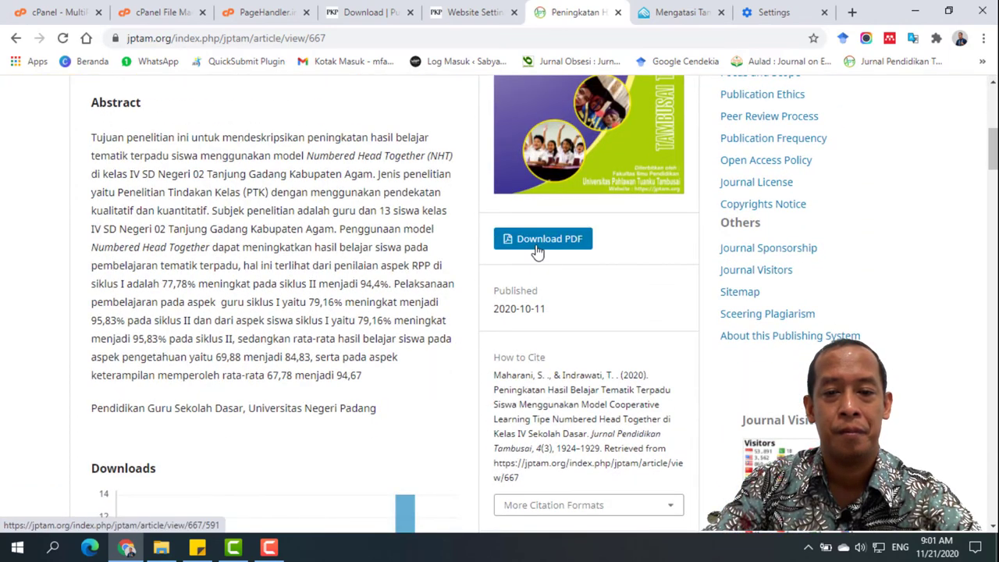
Open the article's PDF view, cancel the file download, and close the public site's tab
{"action": "left_click", "coordinate": [505, 243]}
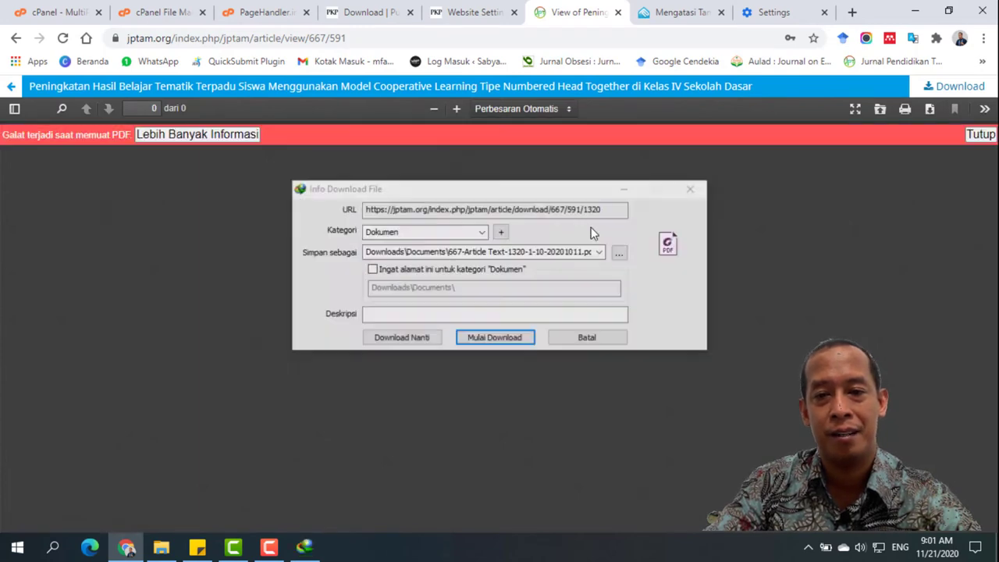
{"action": "left_click", "coordinate": [581, 339]}
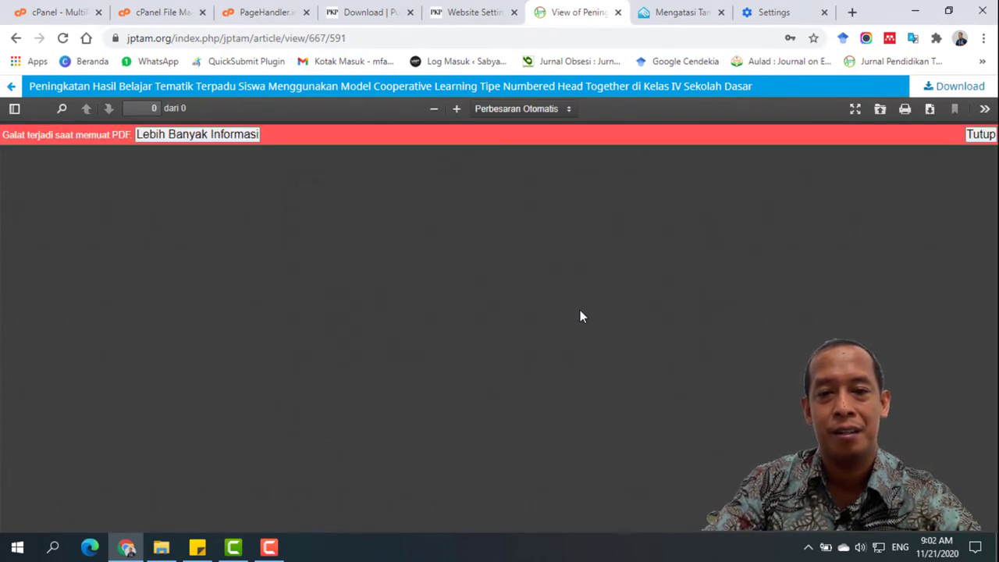
{"action": "left_click", "coordinate": [617, 12]}
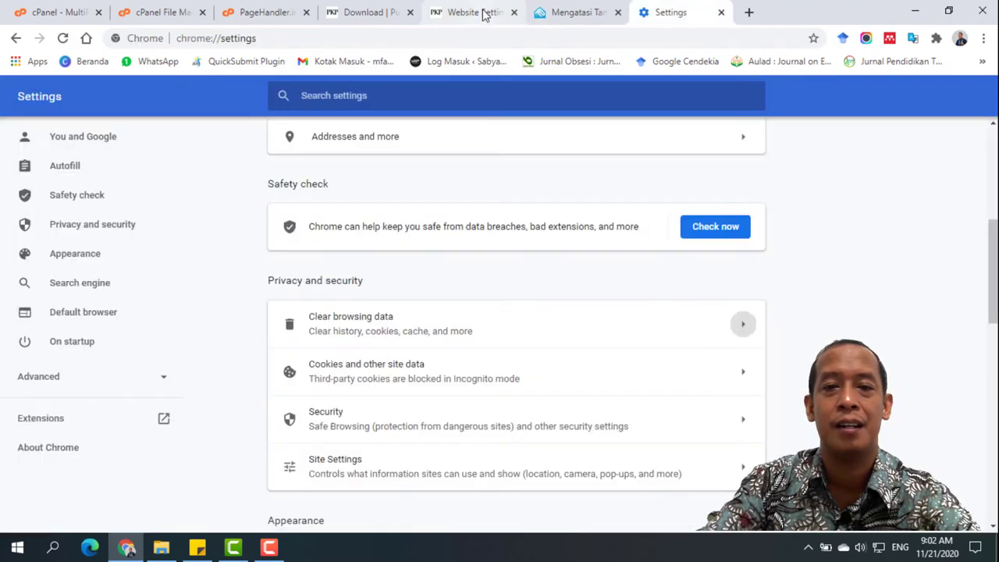
Return to the PKP page listing the OJS 3.x releases
{"action": "left_click", "coordinate": [484, 12]}
{"action": "left_click", "coordinate": [362, 14]}
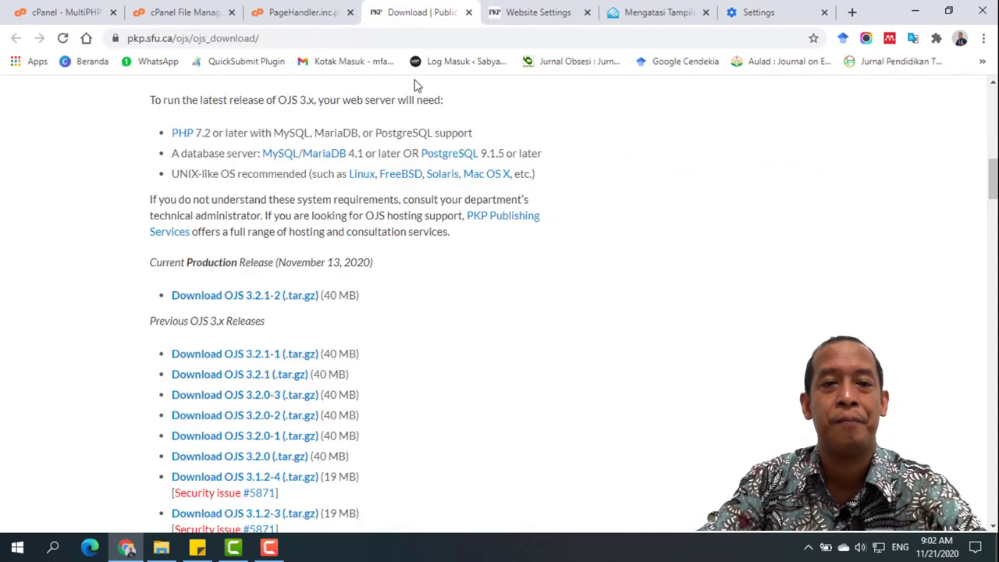
Close the PageHandler.inc.php editor and open the plugins/importexport folder of public_html in the cPanel File Manager
{"action": "left_click", "coordinate": [290, 14]}
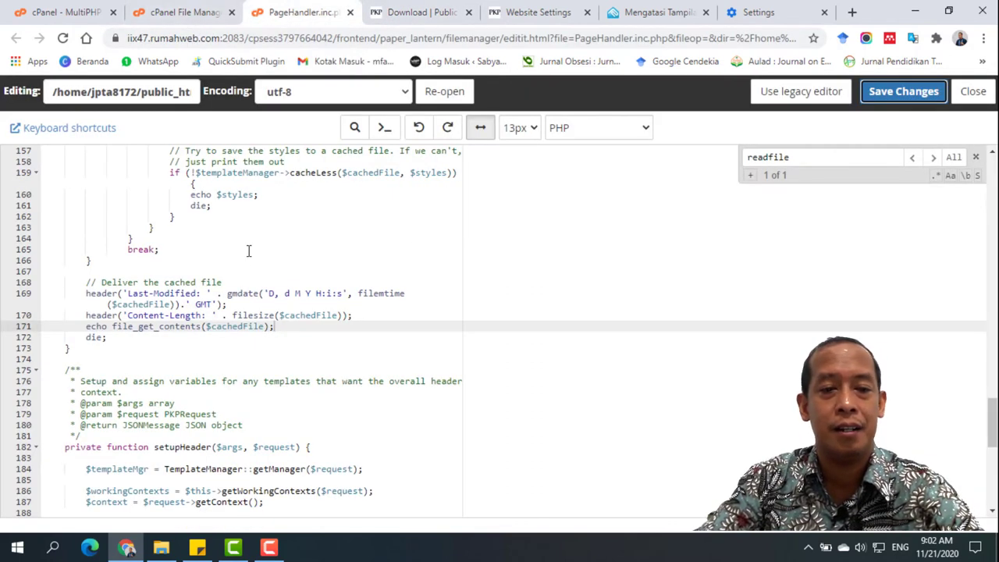
{"action": "left_click", "coordinate": [974, 92]}
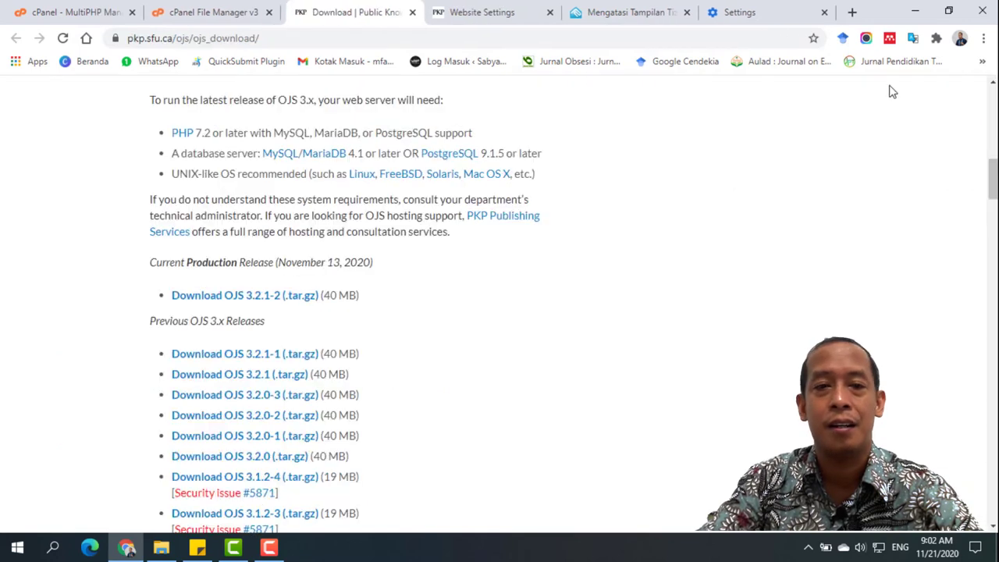
{"action": "left_click", "coordinate": [207, 14]}
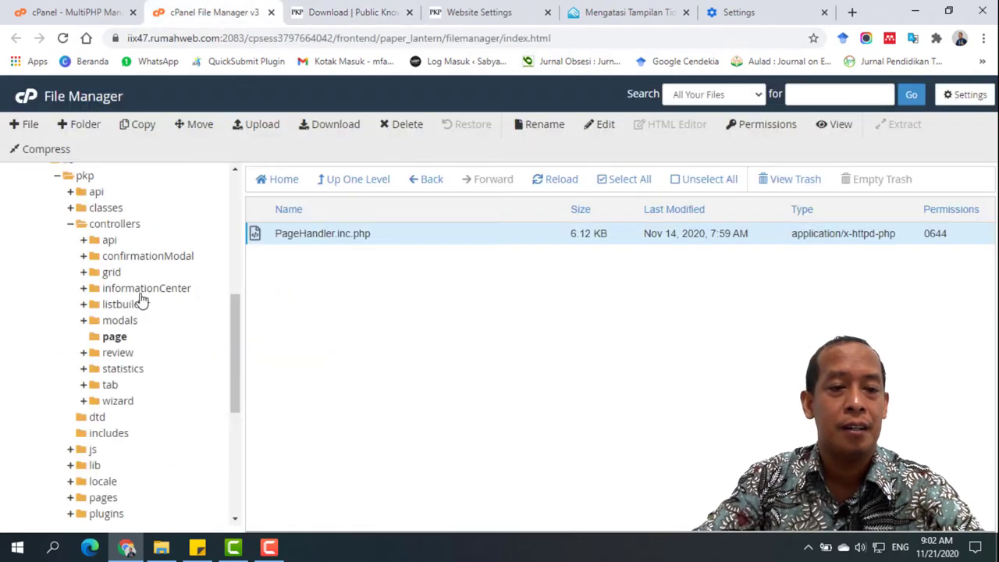
{"action": "scroll", "coordinate": [129, 326], "scroll_direction": "down", "scroll_amount": 3}
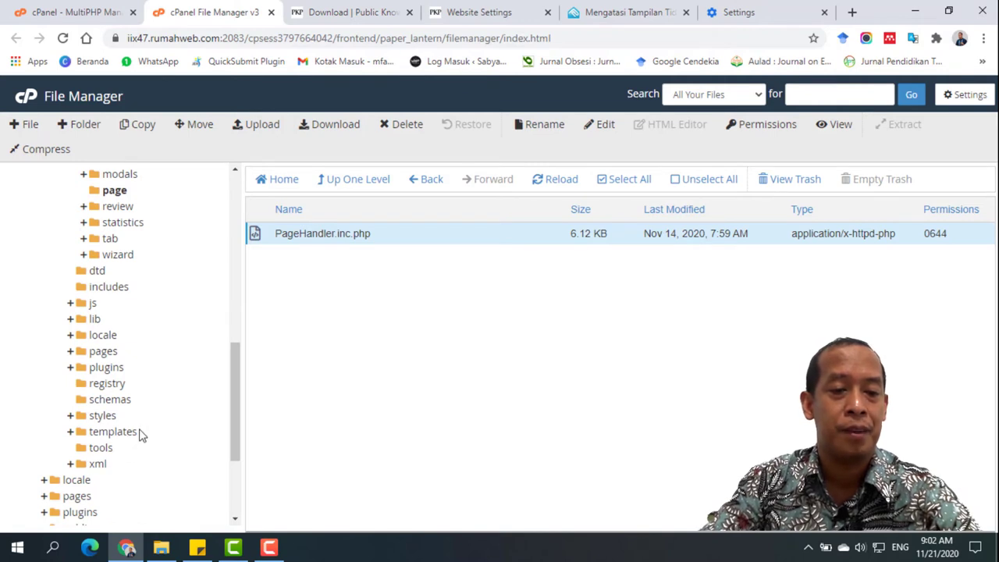
{"action": "left_click_drag", "start_coordinate": [234, 401], "coordinate": [241, 367]}
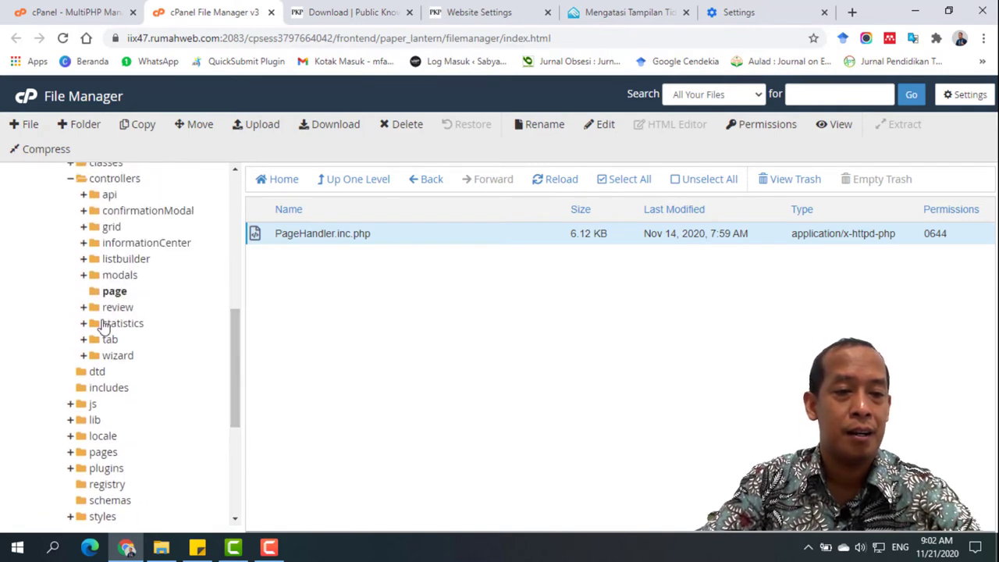
{"action": "left_click", "coordinate": [70, 178]}
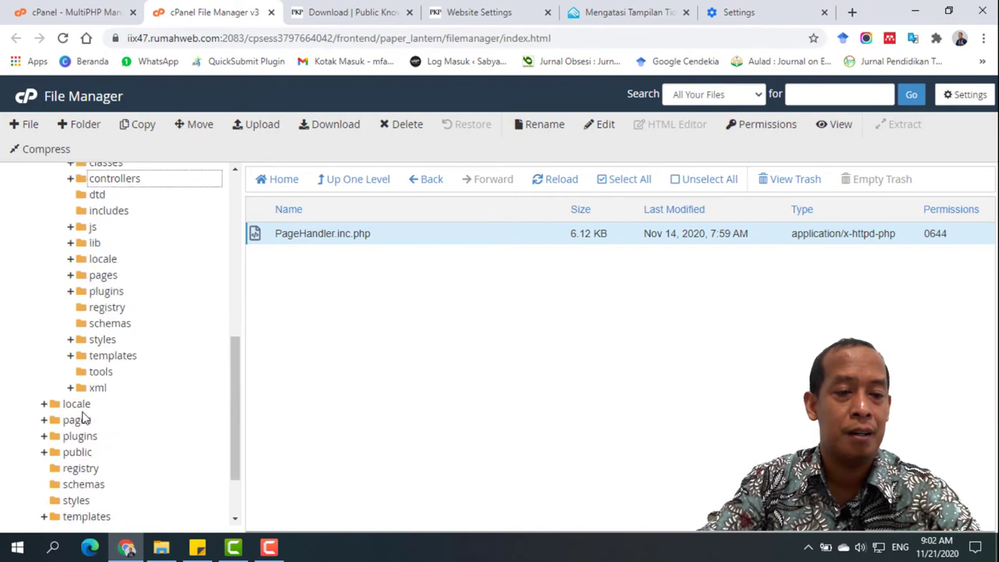
{"action": "scroll", "coordinate": [78, 406], "scroll_direction": "down", "scroll_amount": 1}
{"action": "left_click", "coordinate": [82, 355]}
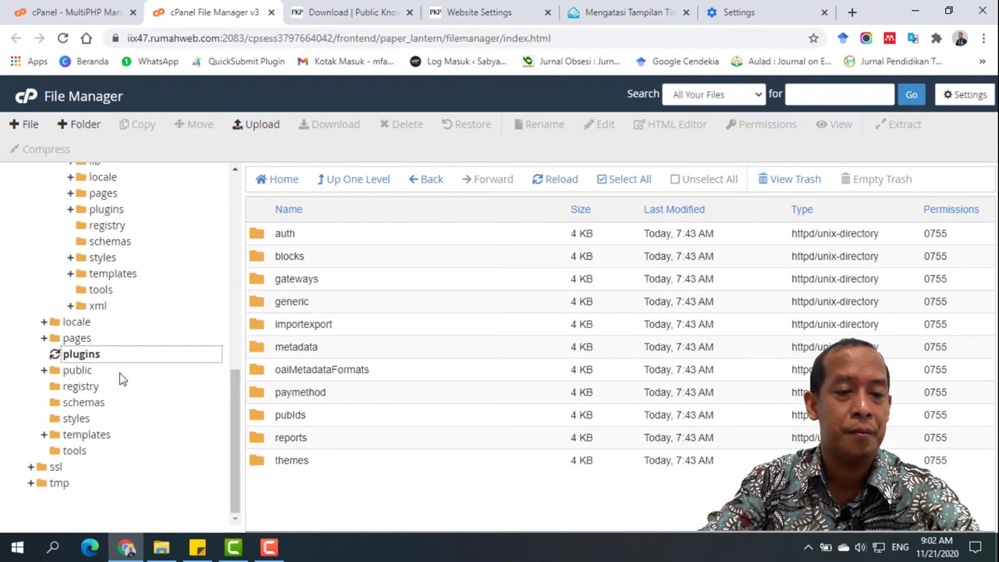
{"action": "scroll", "coordinate": [119, 406], "scroll_direction": "down", "scroll_amount": 1}
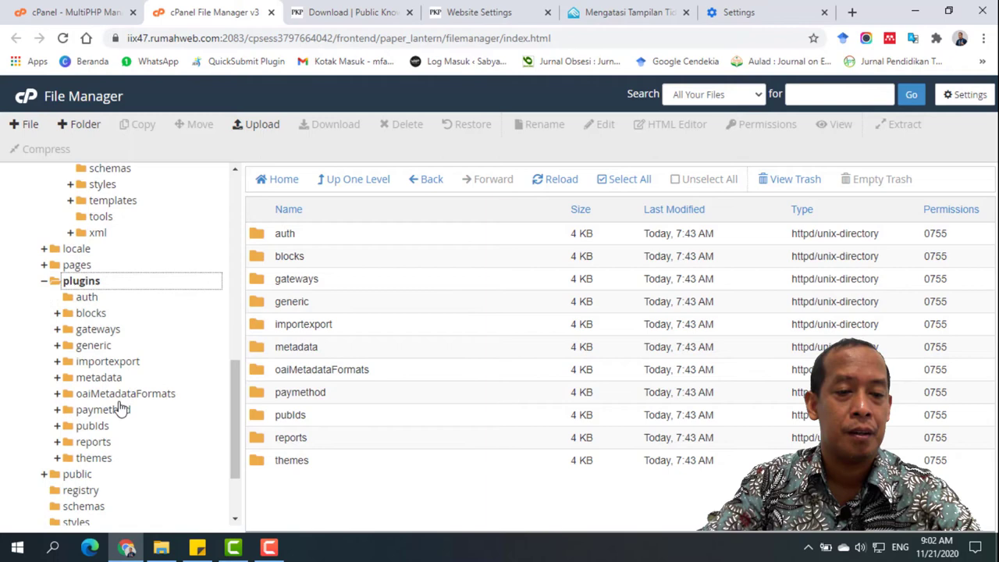
{"action": "left_click", "coordinate": [108, 362]}
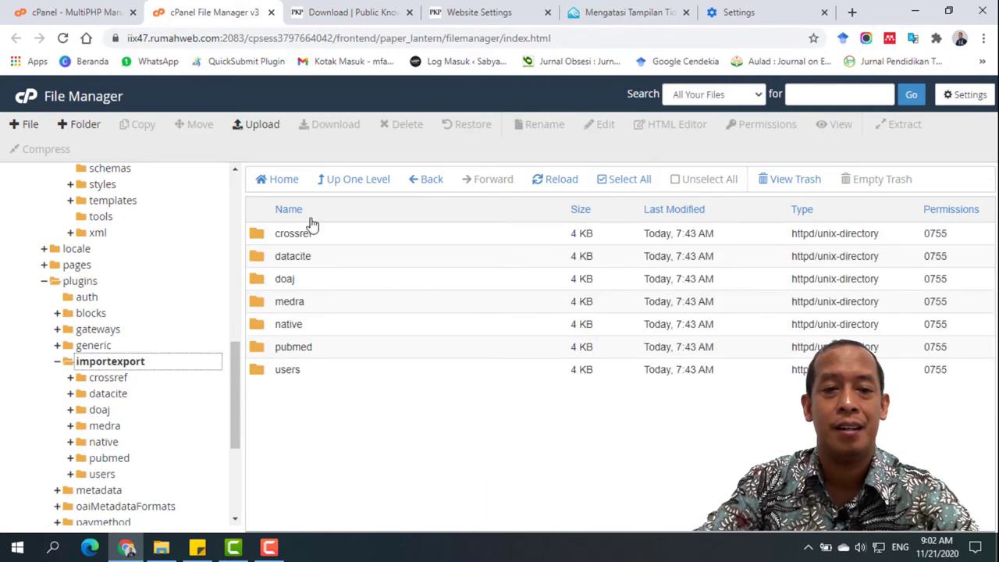
Upload quickSubmit.zip from the Downloads Compressed folder into plugins/importexport and return to the folder listing
{"action": "left_click", "coordinate": [258, 127]}
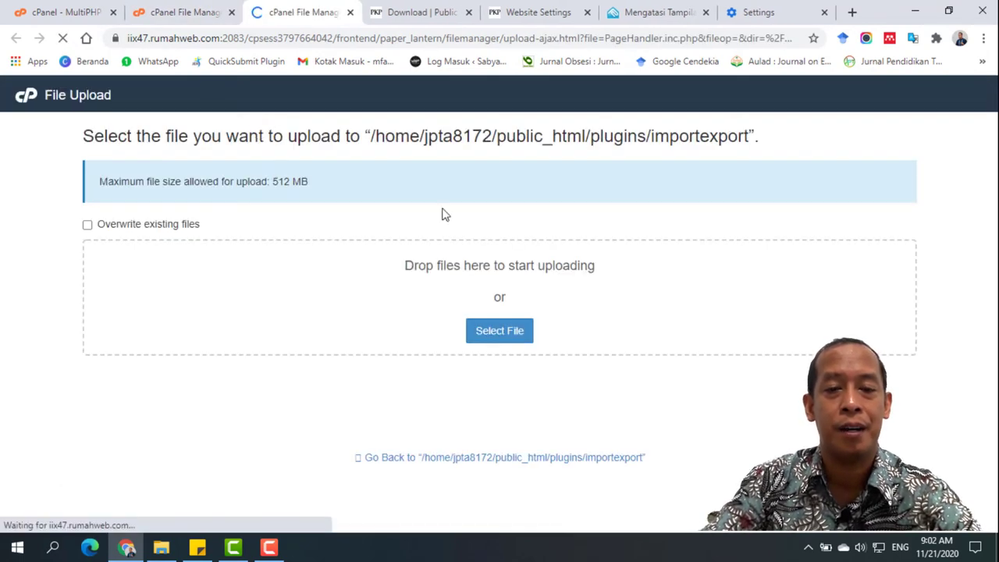
{"action": "left_click", "coordinate": [499, 331]}
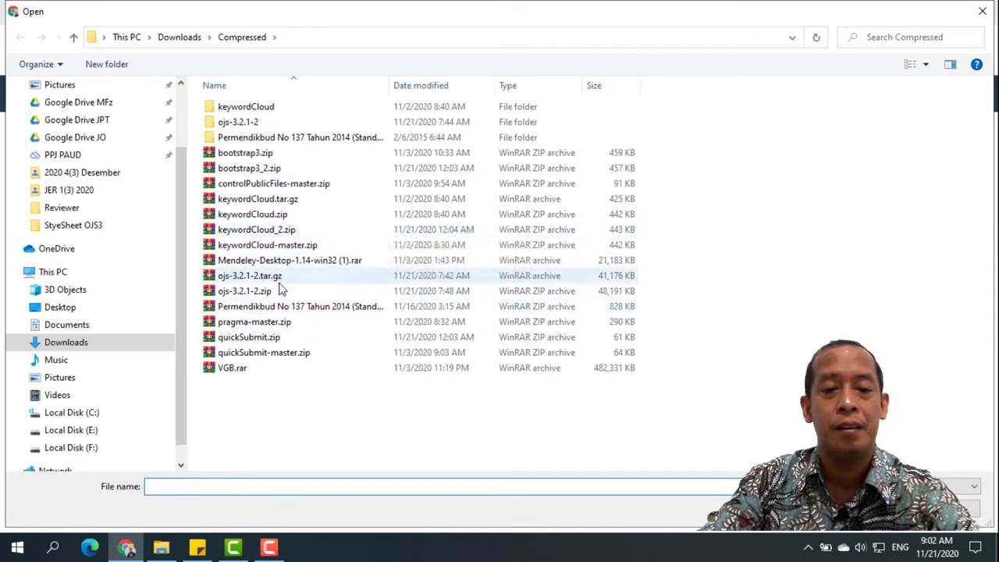
{"action": "left_click", "coordinate": [262, 344]}
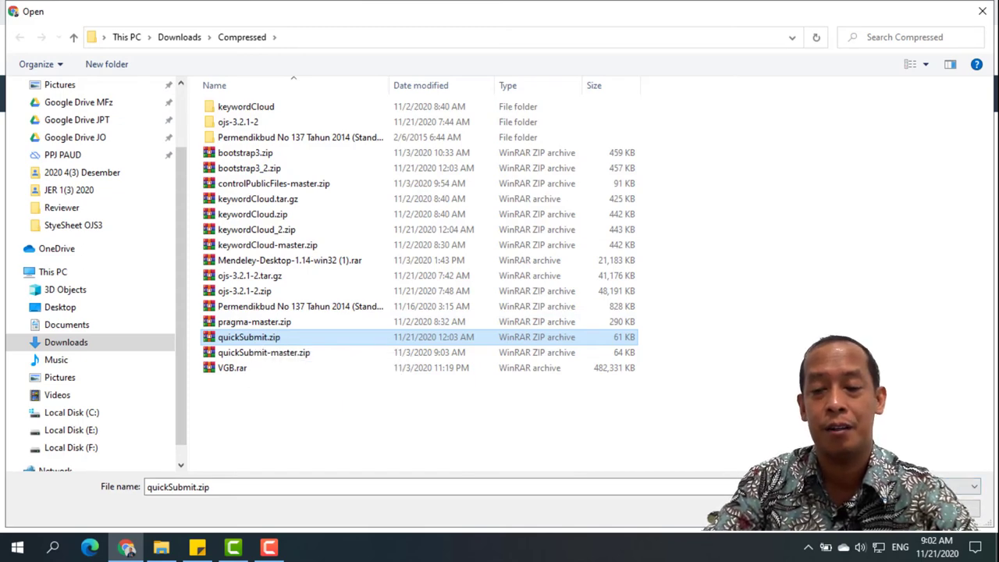
{"action": "key", "text": "Return"}
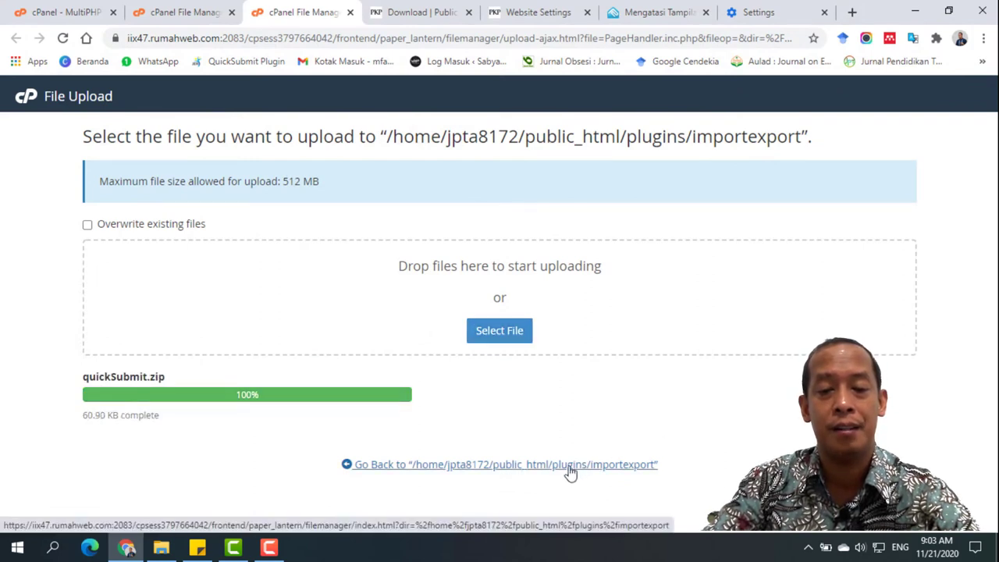
{"action": "key", "text": "ctrl+w"}
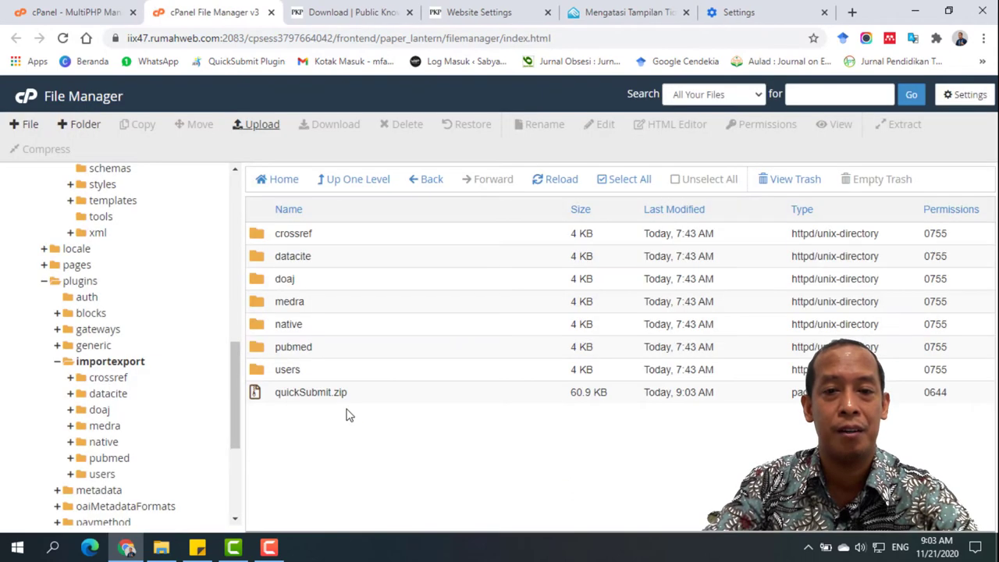
Extract quickSubmit.zip into /public_html/plugins/importexport and dismiss the extraction results
{"action": "left_click", "coordinate": [258, 394]}
{"action": "right_click", "coordinate": [259, 395]}
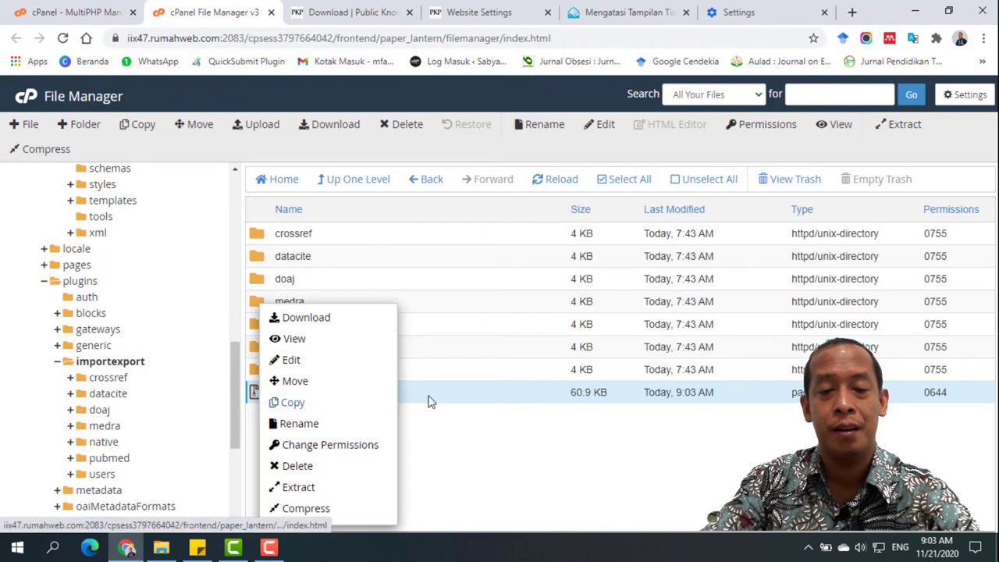
{"action": "left_click", "coordinate": [309, 488]}
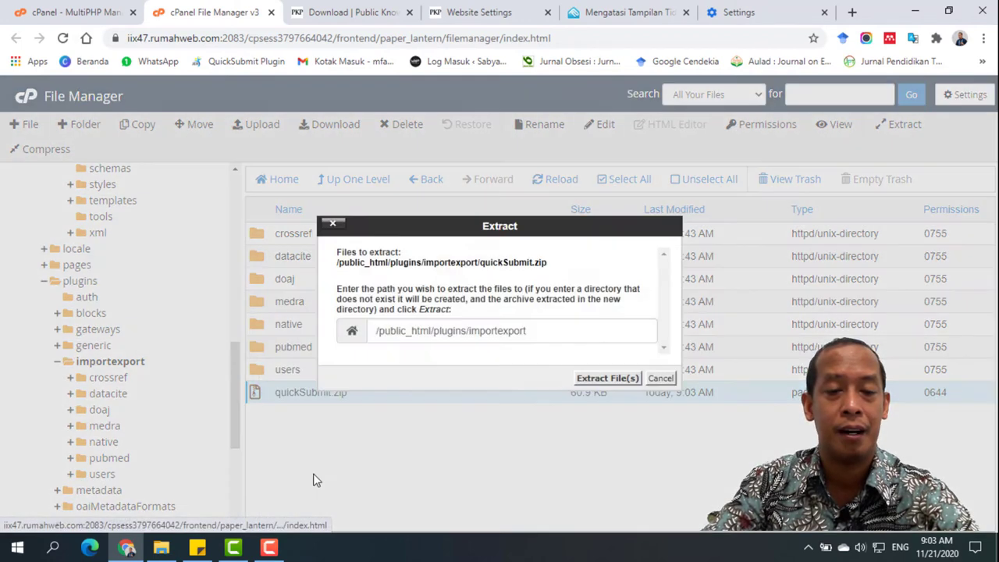
{"action": "left_click", "coordinate": [622, 379]}
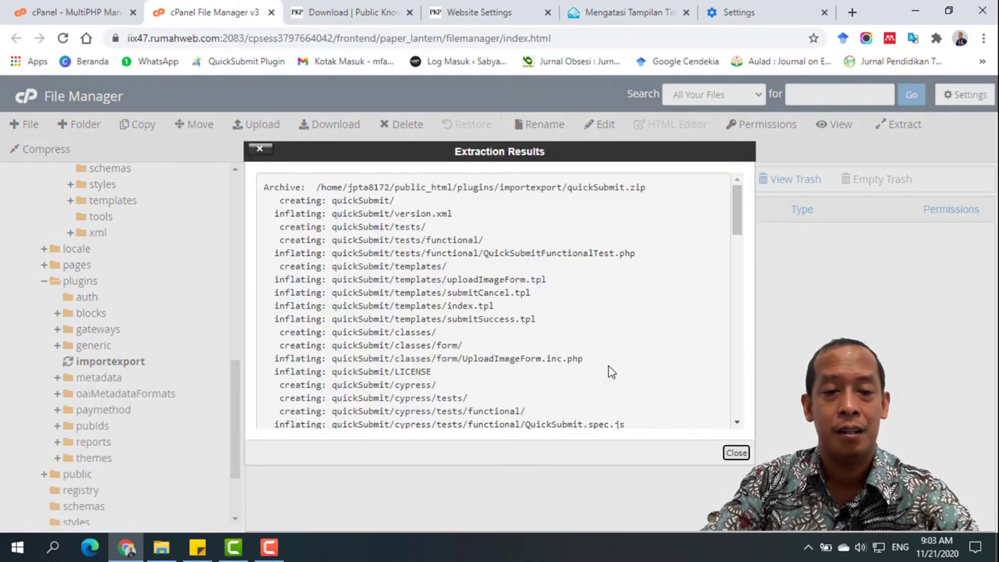
{"action": "left_click", "coordinate": [735, 455]}
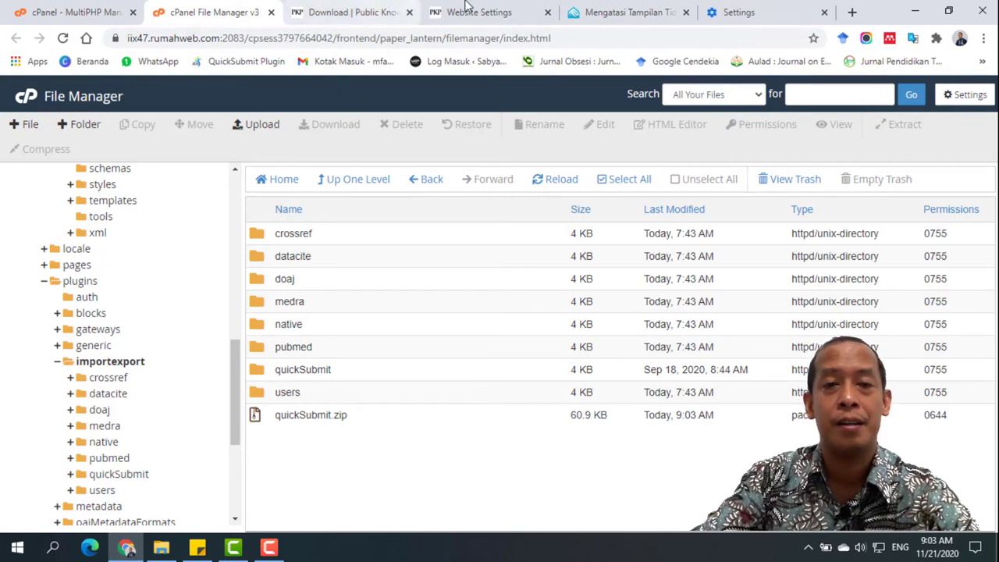
Reload the journal's Website Settings in OJS and check the Import/Export tools for the QuickSubmit Plugin
{"action": "left_click", "coordinate": [365, 11]}
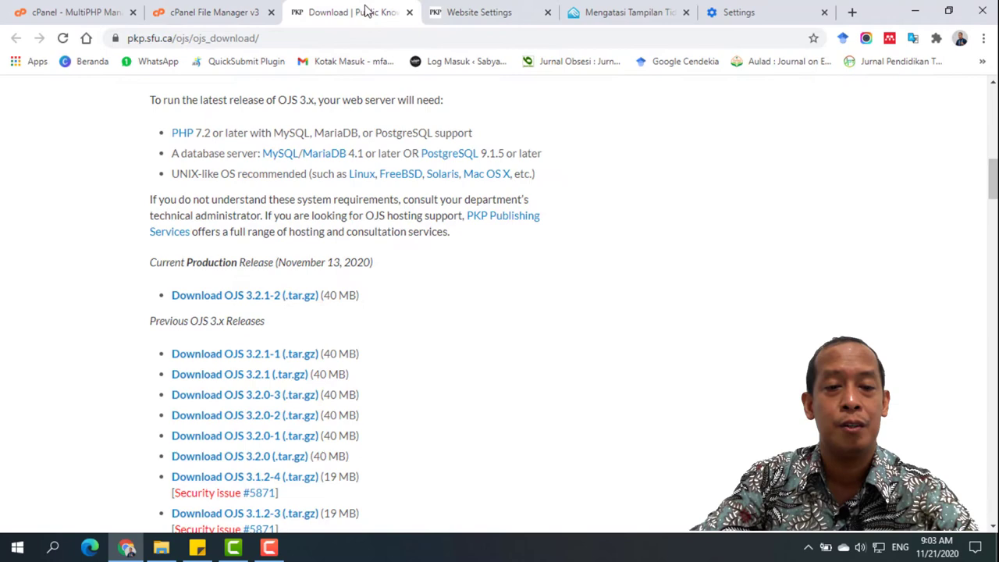
{"action": "left_click", "coordinate": [467, 12]}
{"action": "scroll", "coordinate": [104, 402], "scroll_direction": "up", "scroll_amount": 10}
{"action": "scroll", "coordinate": [77, 410], "scroll_direction": "up", "scroll_amount": 2}
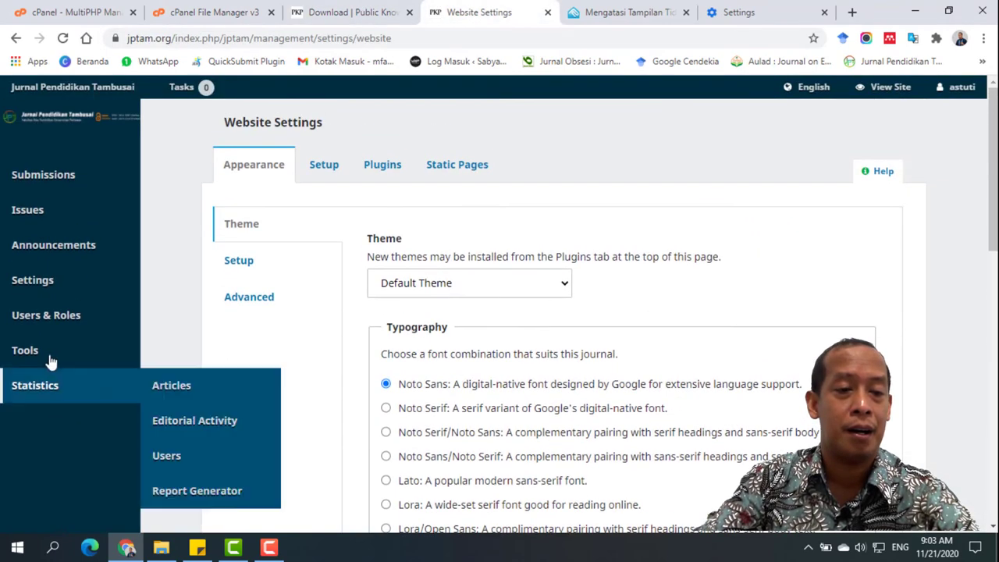
{"action": "mouse_move", "coordinate": [48, 282]}
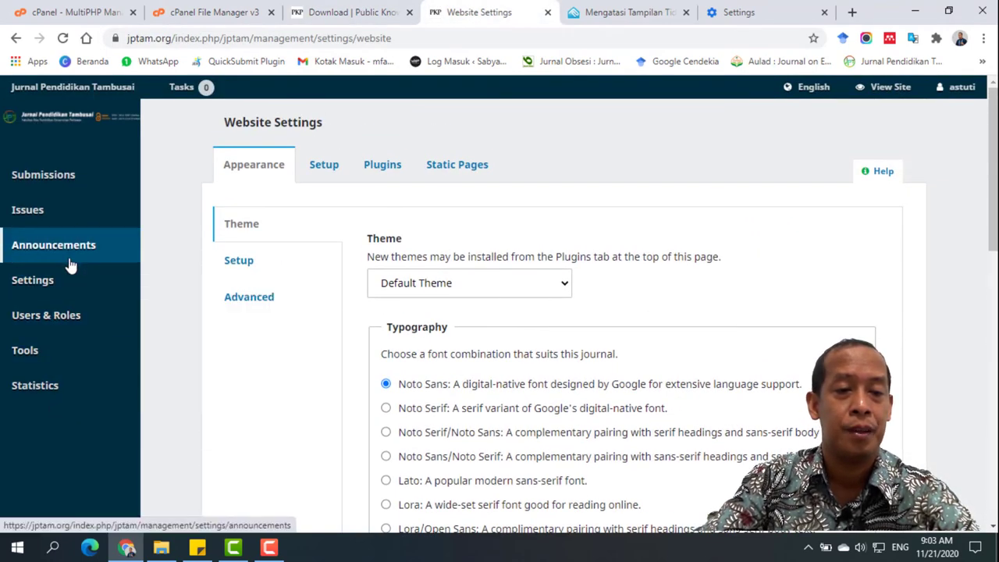
{"action": "left_click", "coordinate": [378, 170]}
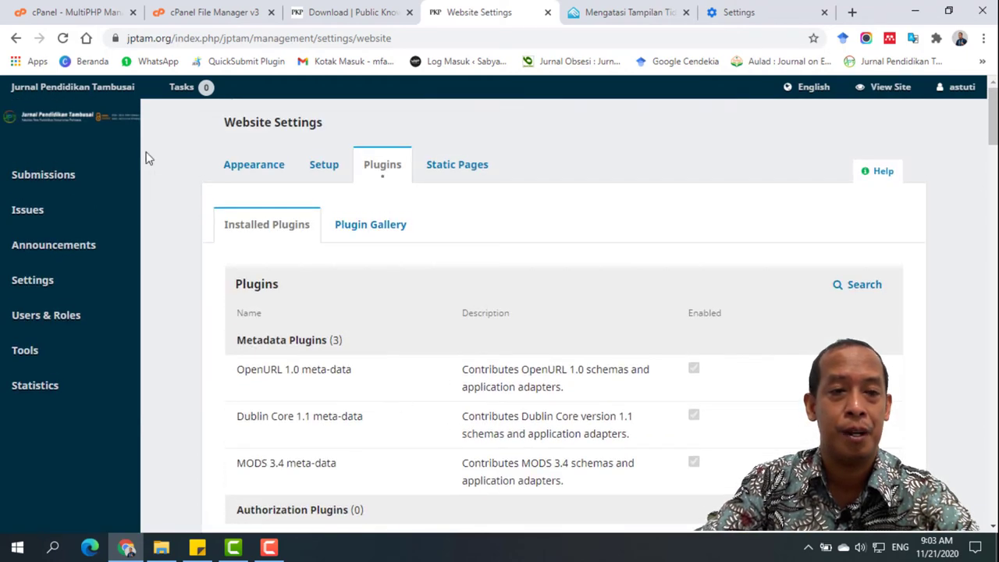
{"action": "left_click", "coordinate": [63, 38]}
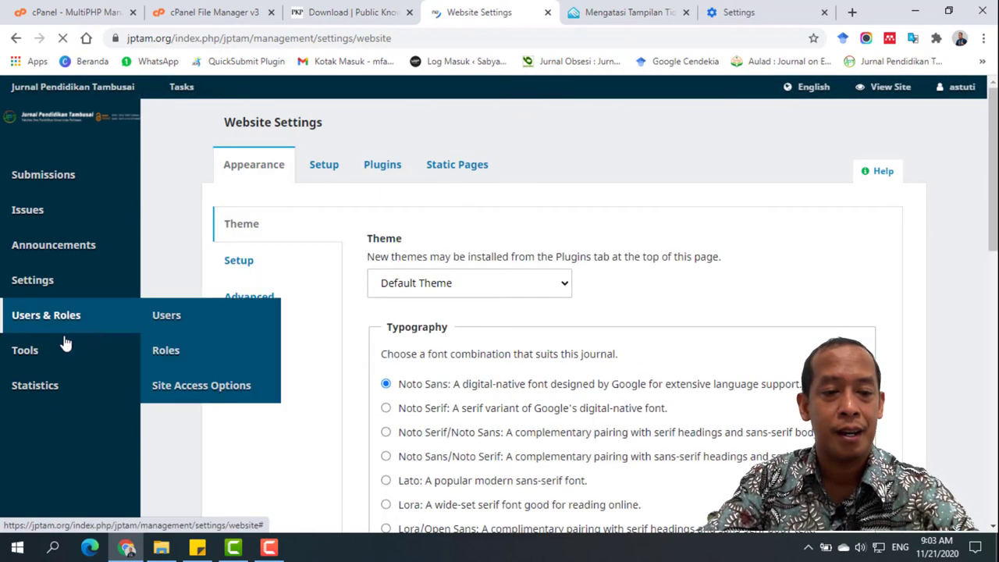
{"action": "mouse_move", "coordinate": [50, 350]}
{"action": "left_click", "coordinate": [195, 351]}
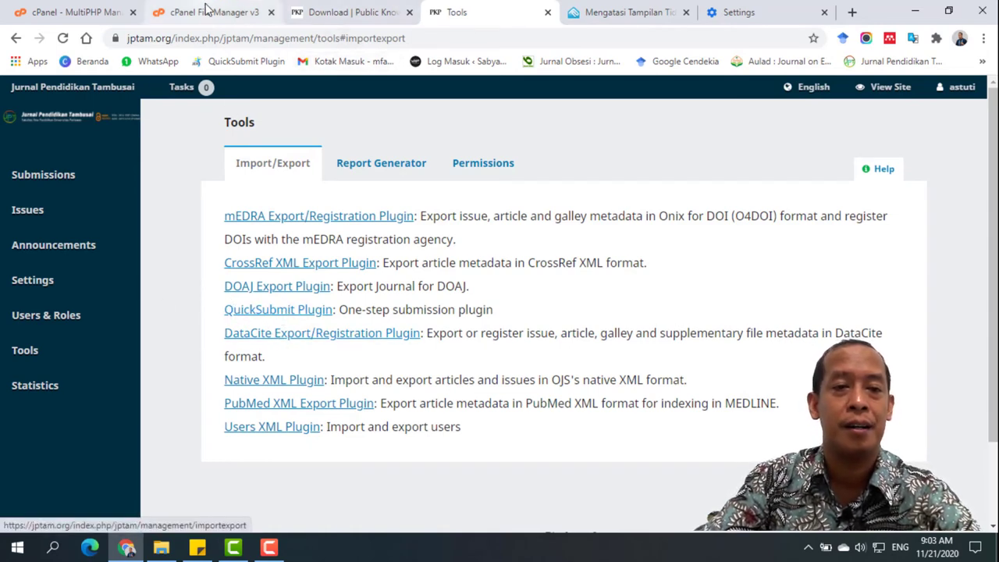
Return to the cPanel File Manager and open the plugins/themes folder
{"action": "left_click", "coordinate": [207, 9]}
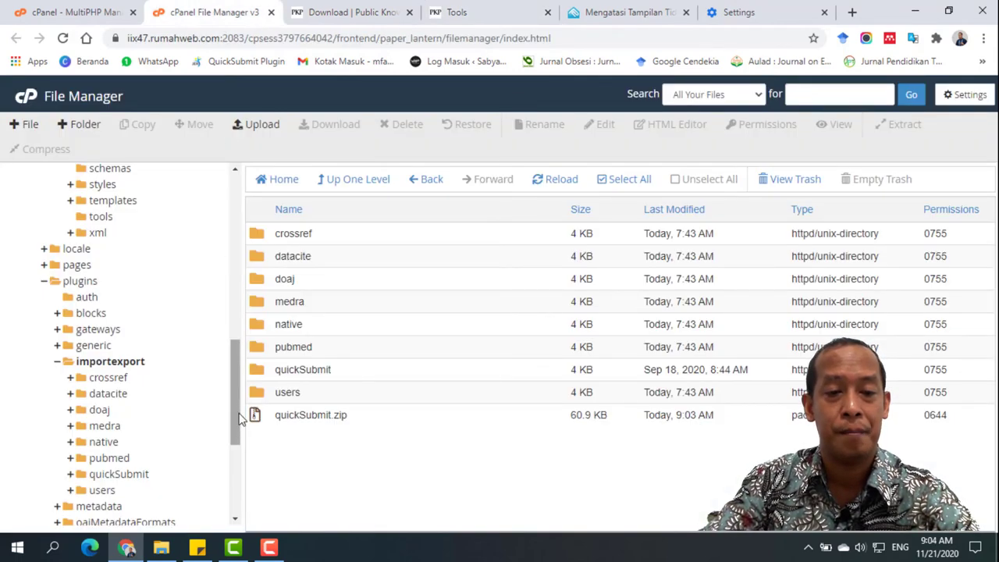
{"action": "scroll", "coordinate": [145, 435], "scroll_direction": "down", "scroll_amount": 1}
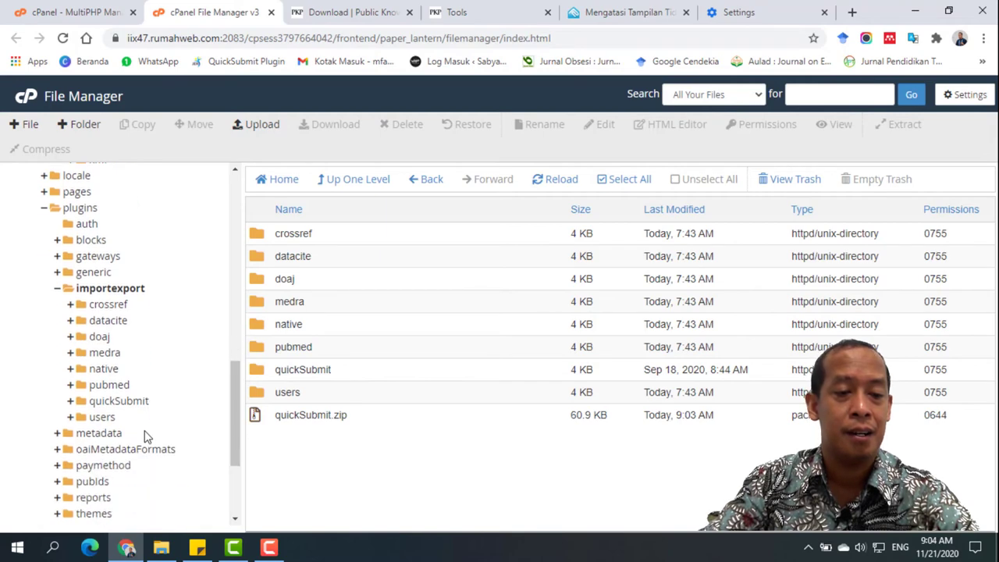
{"action": "scroll", "coordinate": [129, 470], "scroll_direction": "down", "scroll_amount": 2}
{"action": "left_click", "coordinate": [94, 369]}
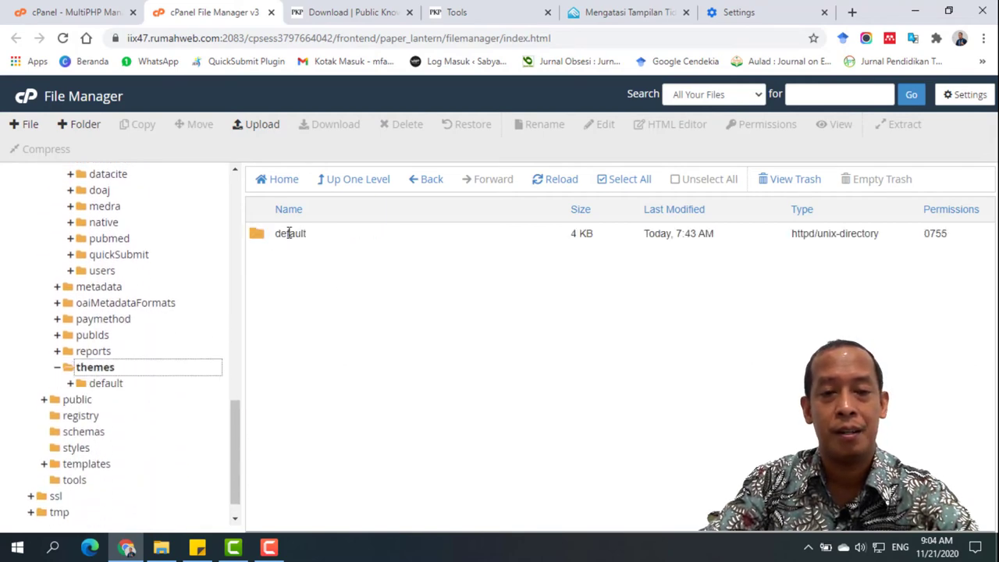
Upload bootstrap3_2.zip from the Downloads Compressed folder into plugins/themes and go back to the folder listing
{"action": "left_click", "coordinate": [258, 129]}
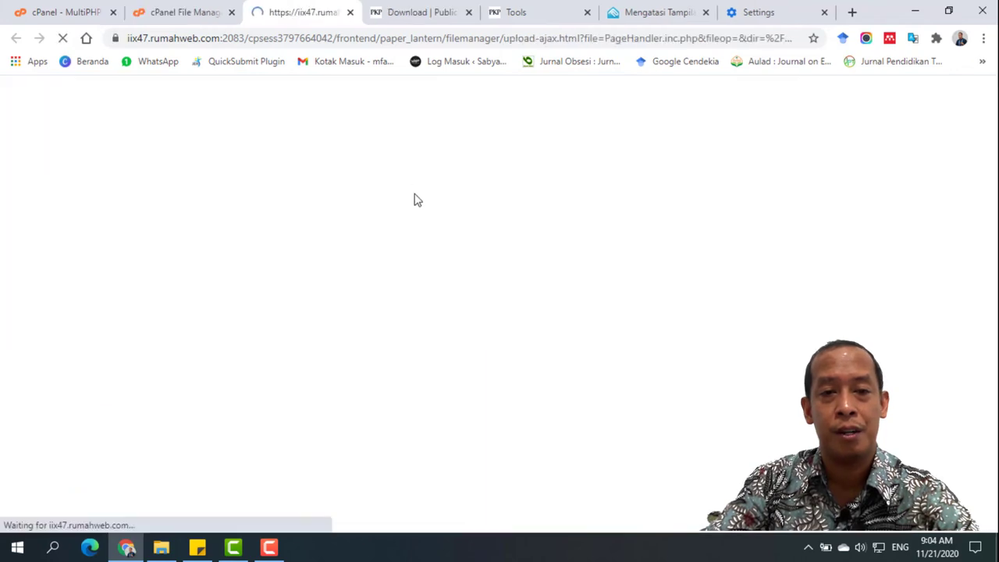
{"action": "left_click", "coordinate": [490, 330]}
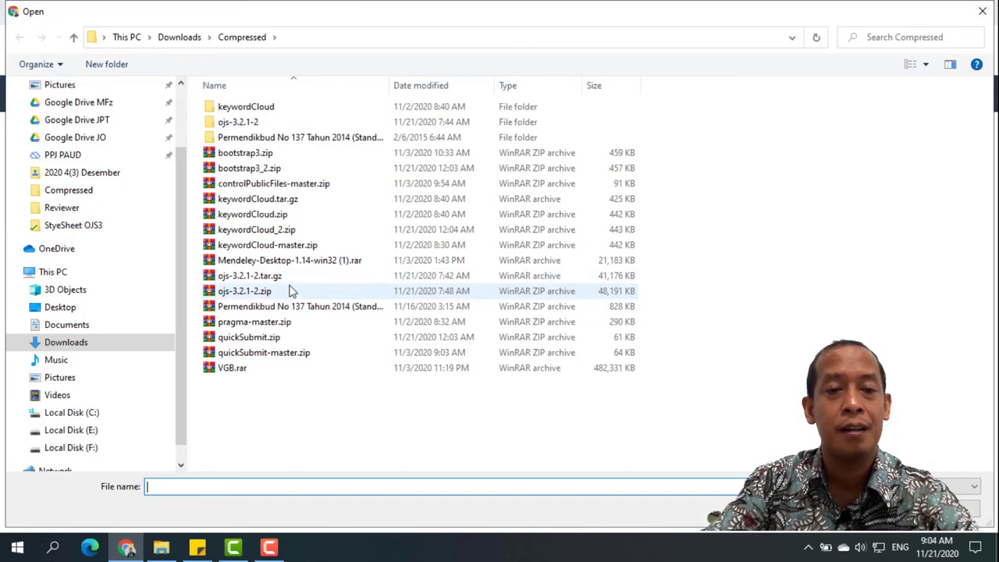
{"action": "left_click", "coordinate": [229, 155]}
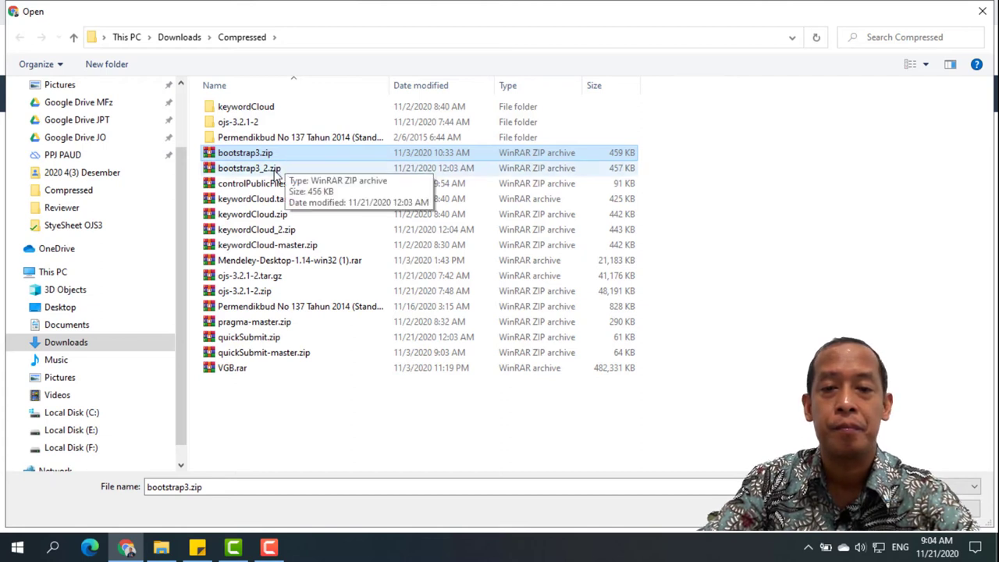
{"action": "left_click", "coordinate": [250, 171]}
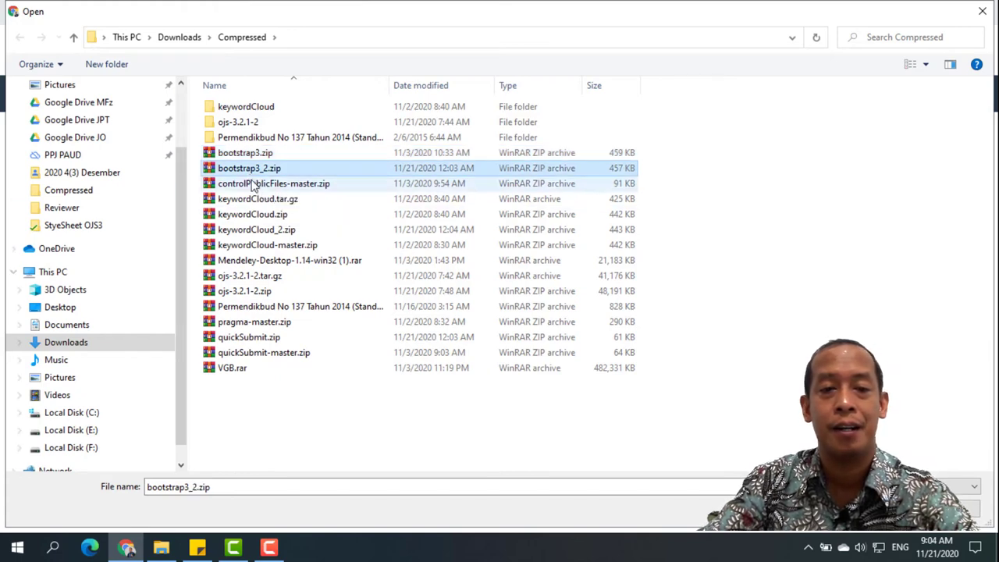
{"action": "left_click", "coordinate": [890, 508]}
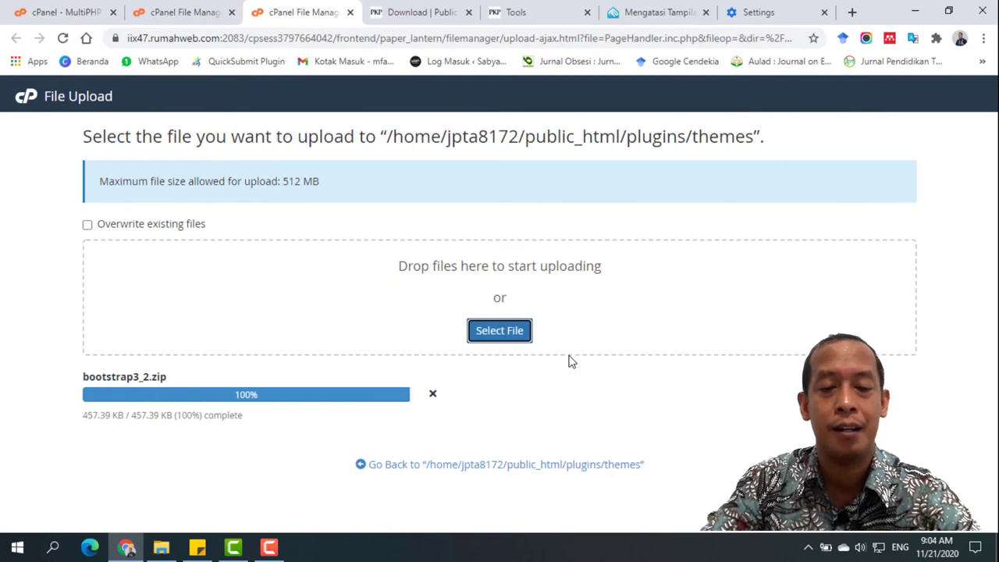
{"action": "left_click", "coordinate": [555, 466]}
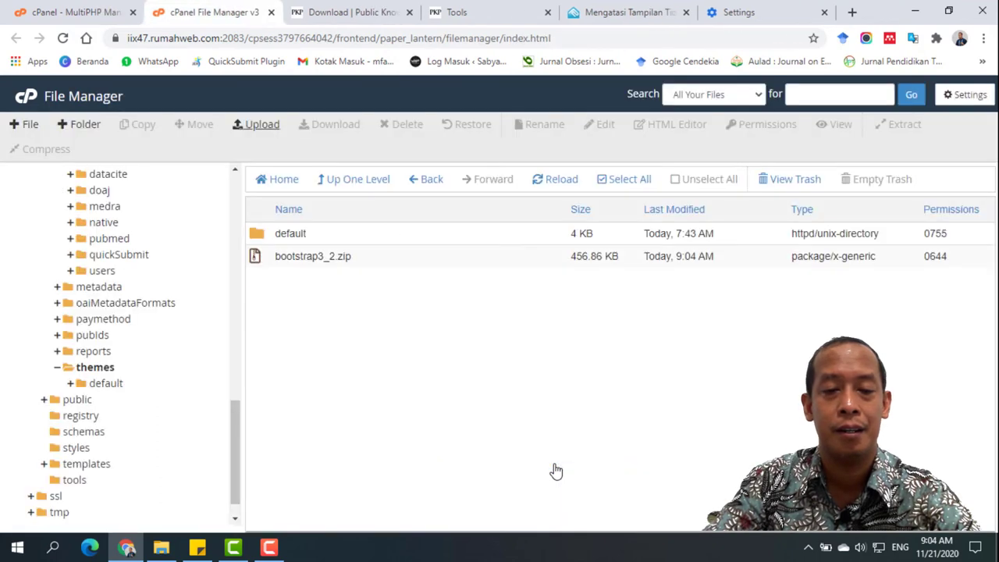
Extract bootstrap3_2.zip inside the plugins/themes folder
{"action": "left_click", "coordinate": [254, 256]}
{"action": "right_click", "coordinate": [256, 258]}
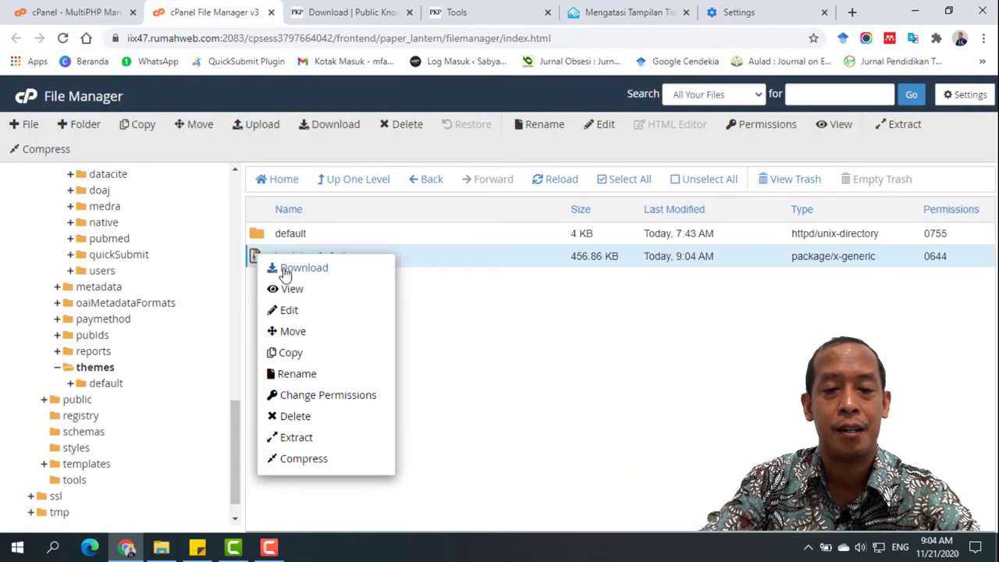
{"action": "left_click", "coordinate": [318, 438]}
{"action": "left_click", "coordinate": [587, 376]}
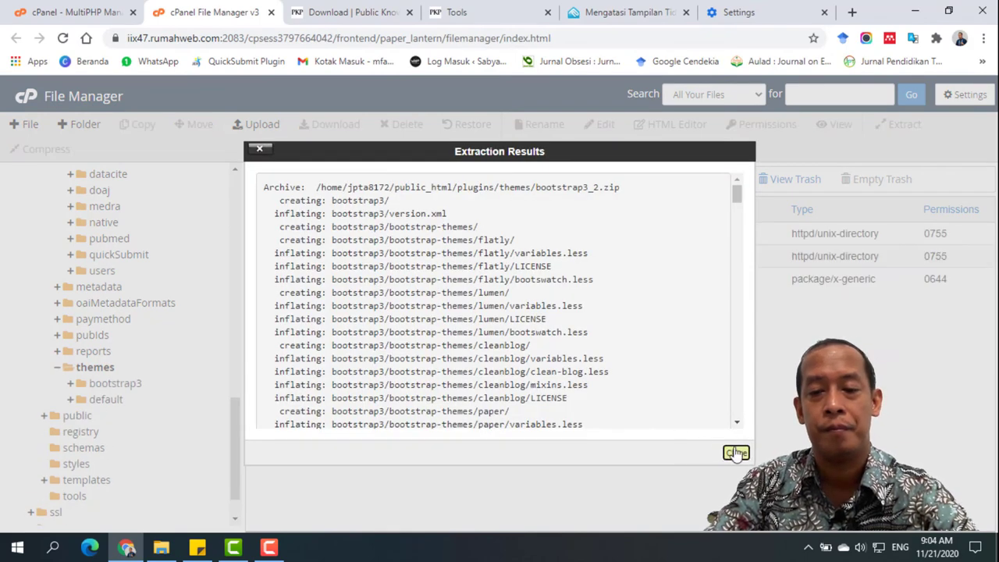
Close the extraction results, switch to the OJS tab and open the installed plugins list in the journal's Website Settings
{"action": "left_click", "coordinate": [735, 452]}
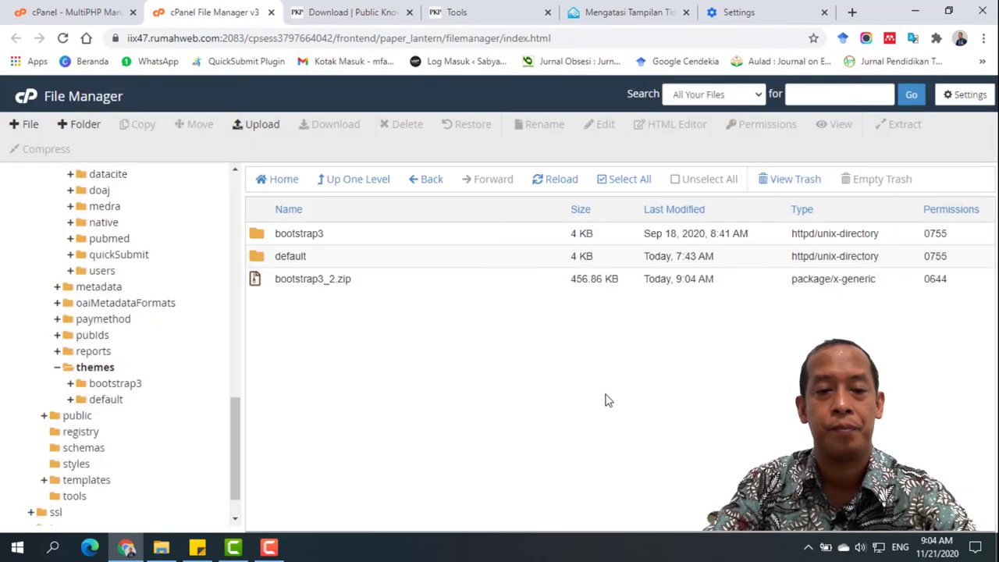
{"action": "left_click", "coordinate": [359, 10]}
{"action": "left_click", "coordinate": [459, 9]}
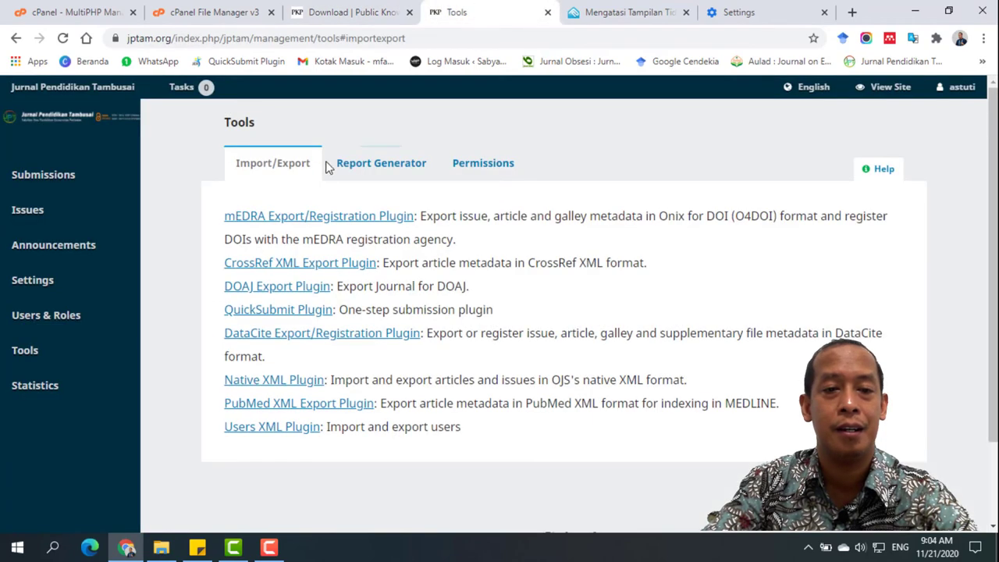
{"action": "mouse_move", "coordinate": [47, 283]}
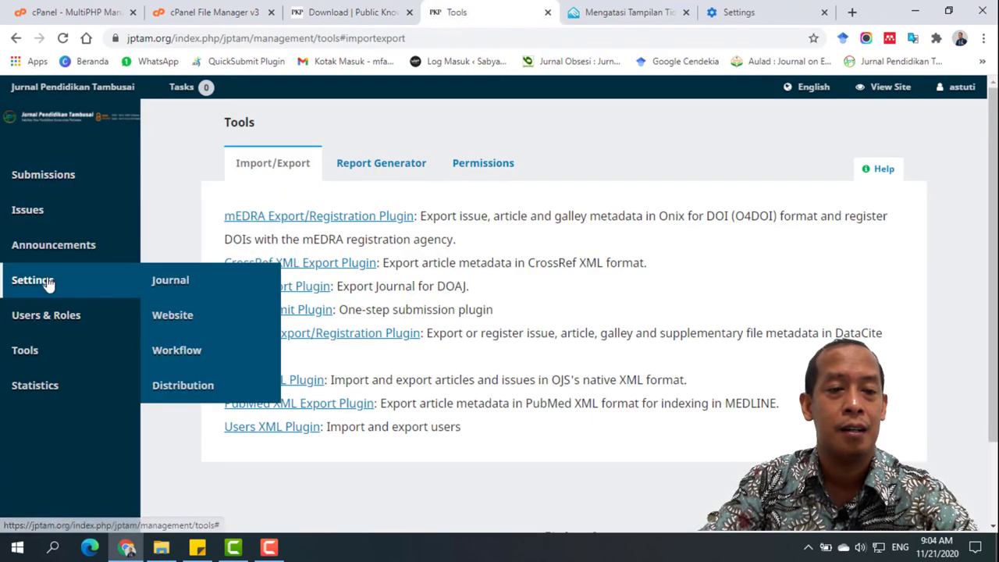
{"action": "left_click", "coordinate": [172, 315]}
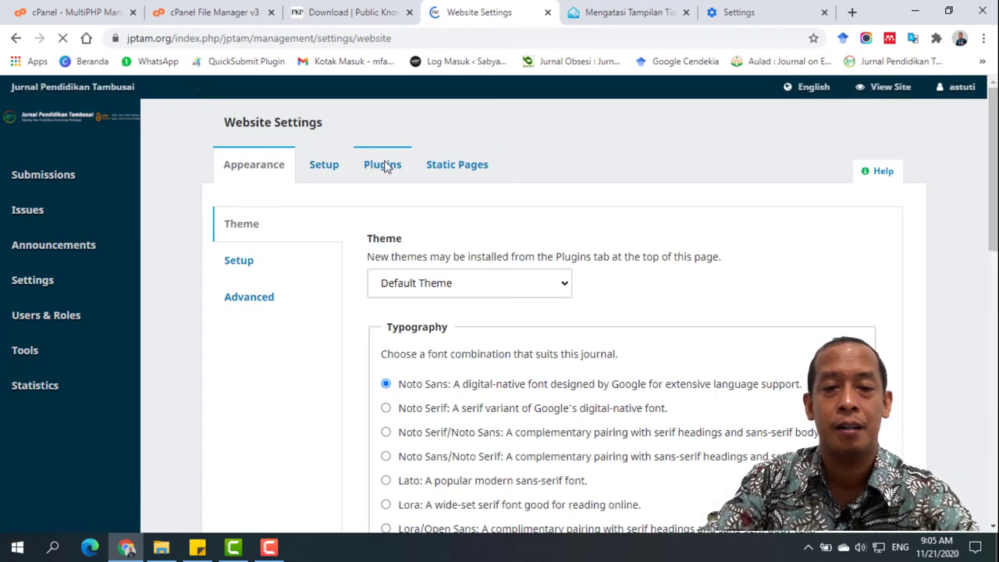
{"action": "left_click", "coordinate": [391, 165]}
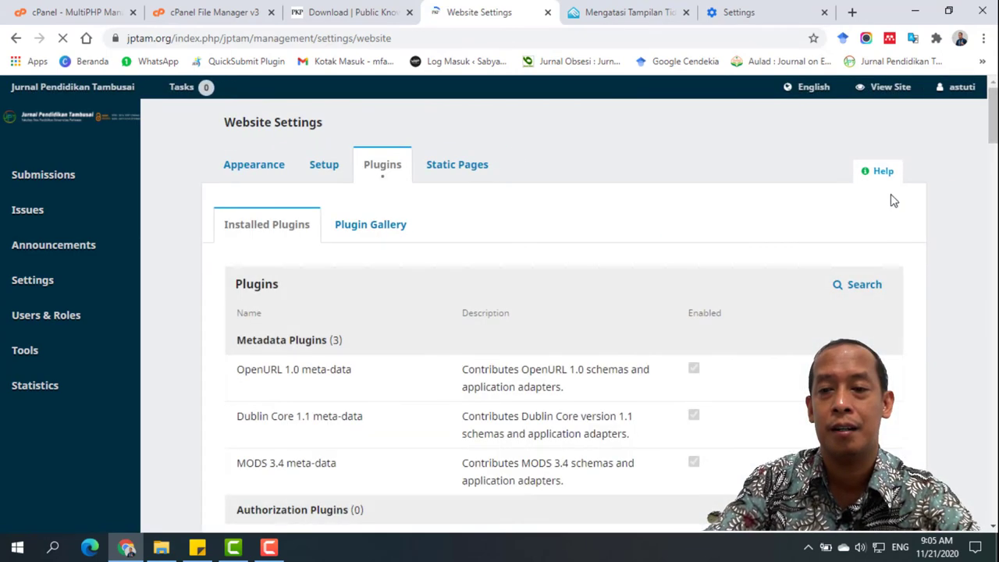
{"action": "mouse_move", "coordinate": [993, 125]}
{"action": "left_mouse_down"}
{"action": "mouse_move", "coordinate": [993, 500]}
{"action": "mouse_move", "coordinate": [991, 109]}
{"action": "left_mouse_up"}
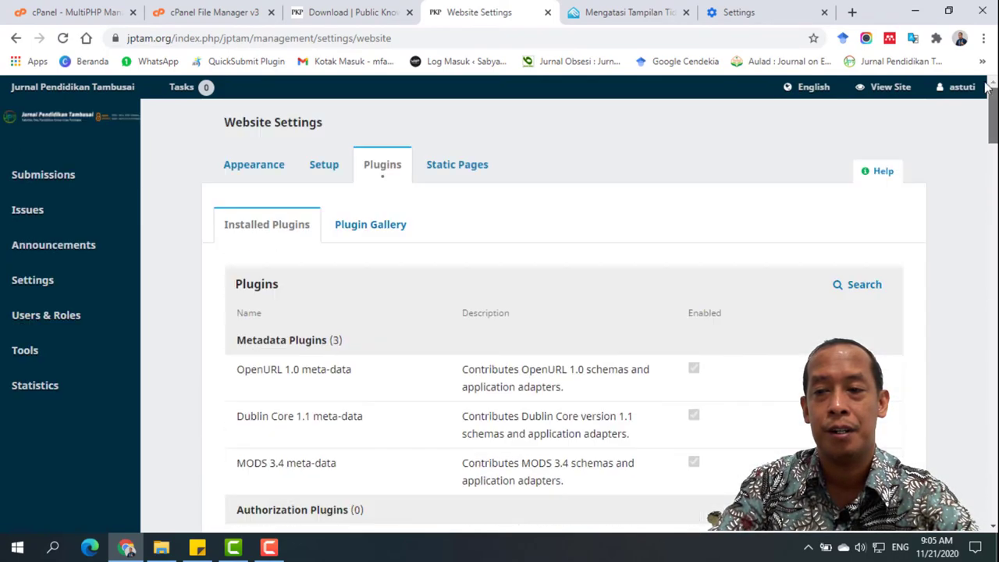
Set the journal's appearance theme to Bootstrap 3 Base Theme and save the theme settings
{"action": "left_click", "coordinate": [244, 166]}
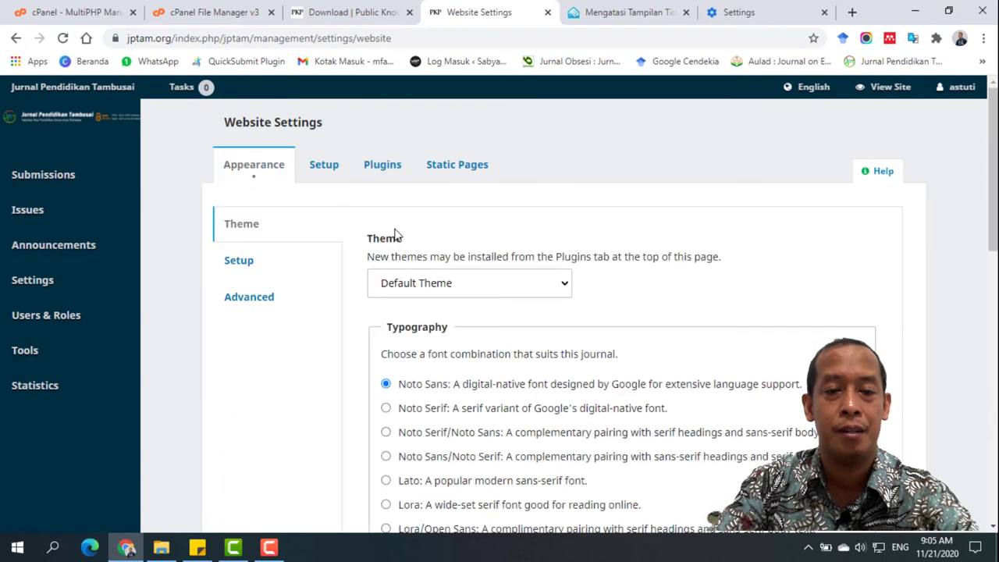
{"action": "left_click", "coordinate": [447, 284]}
{"action": "left_click", "coordinate": [448, 320]}
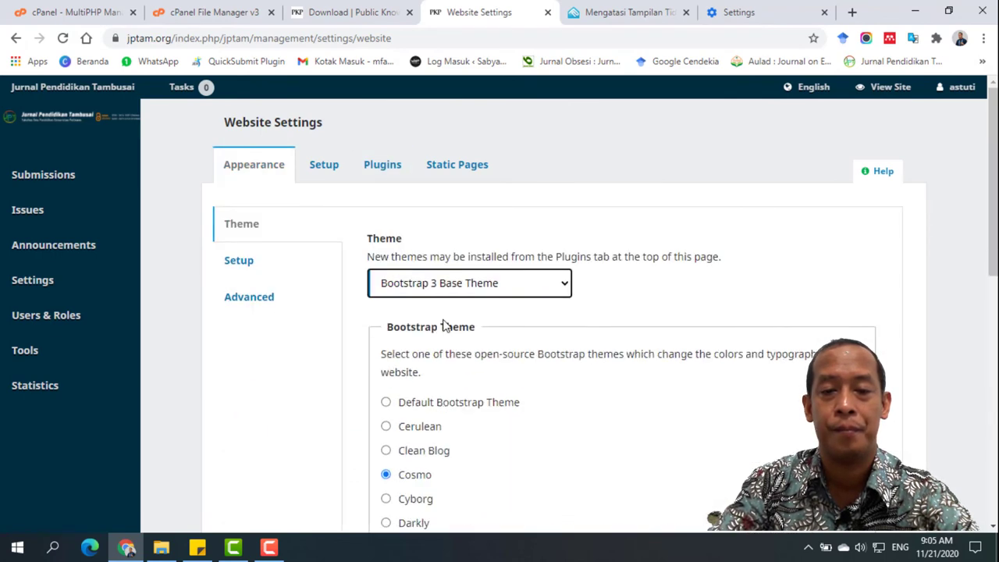
{"action": "left_click_drag", "start_coordinate": [992, 234], "coordinate": [992, 468]}
{"action": "left_click", "coordinate": [861, 304]}
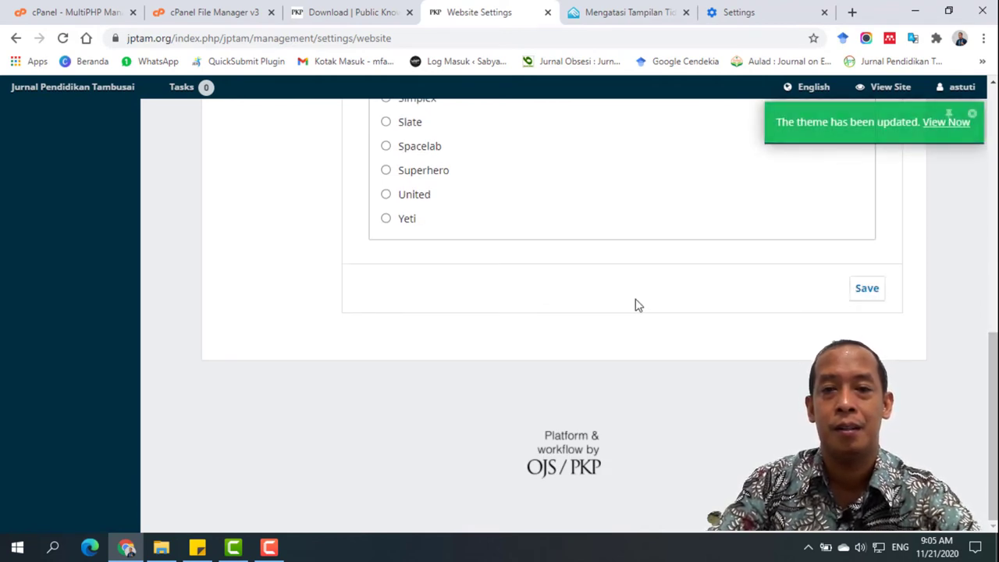
Open the journal site in a new browser tab and check its homepage layout from the header through the current issue's articles
{"action": "right_click", "coordinate": [887, 92]}
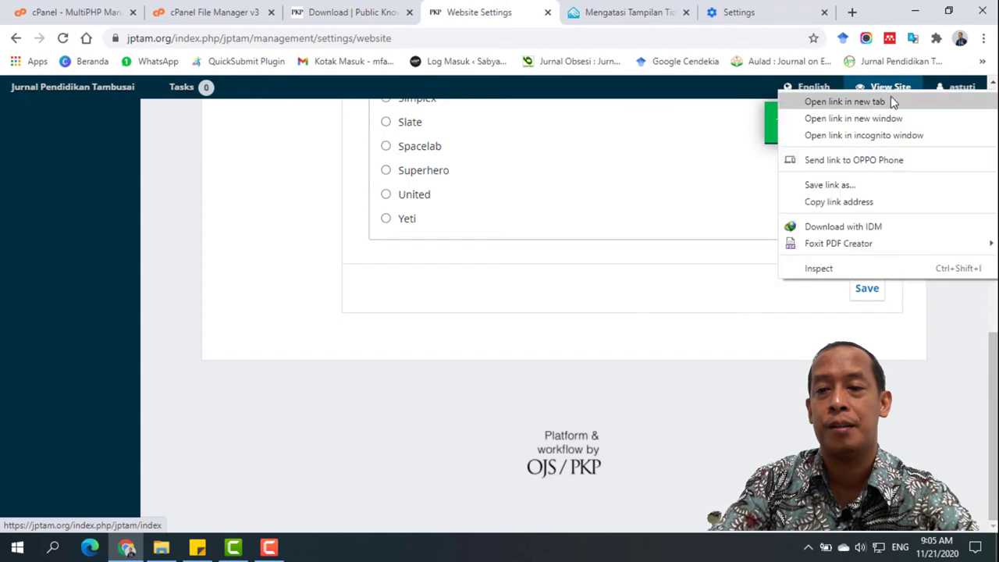
{"action": "left_click", "coordinate": [891, 99]}
{"action": "left_click", "coordinate": [527, 10]}
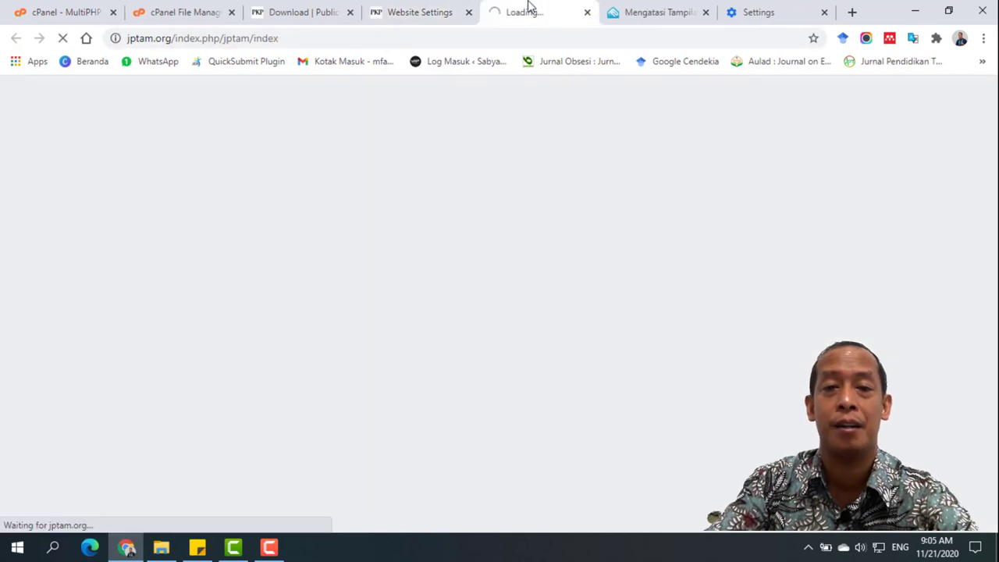
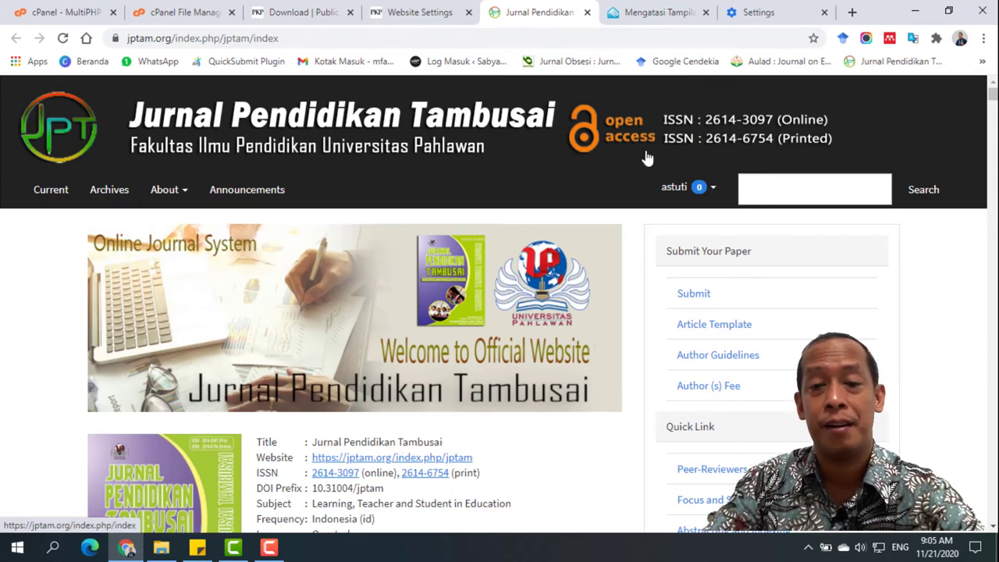
{"action": "scroll", "coordinate": [565, 175], "scroll_direction": "down", "scroll_amount": 4}
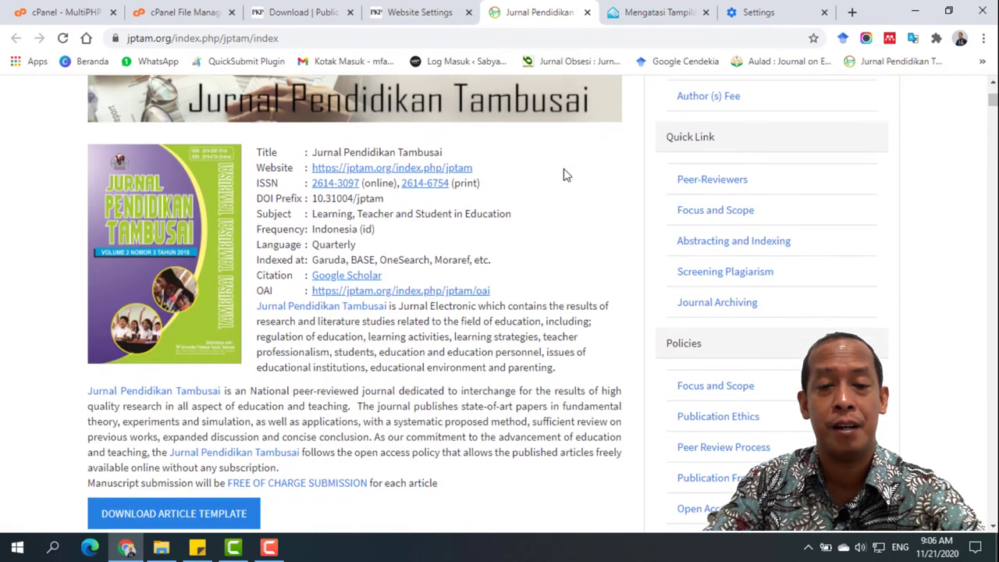
{"action": "scroll", "coordinate": [564, 175], "scroll_direction": "down", "scroll_amount": 3}
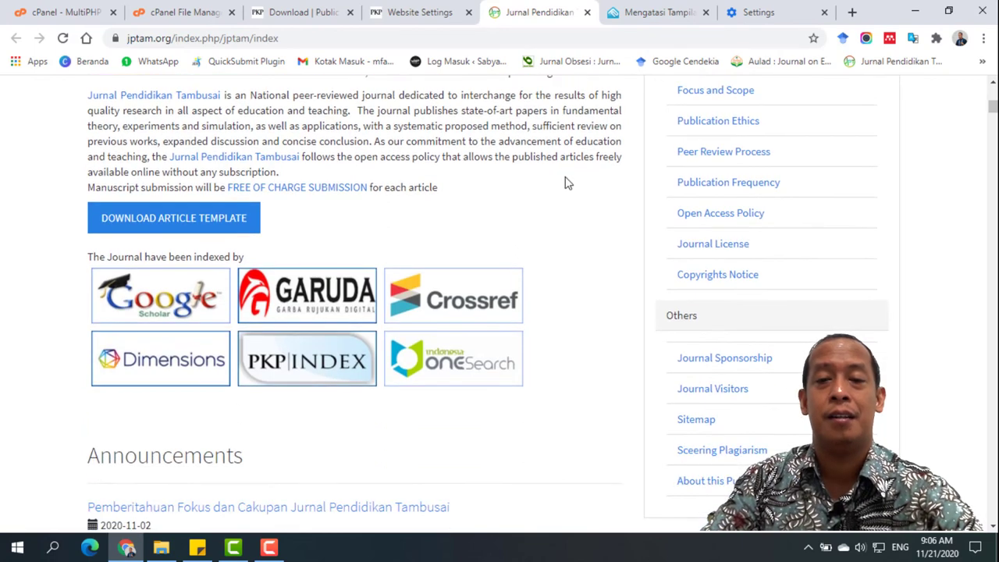
{"action": "scroll", "coordinate": [568, 196], "scroll_direction": "down", "scroll_amount": 2}
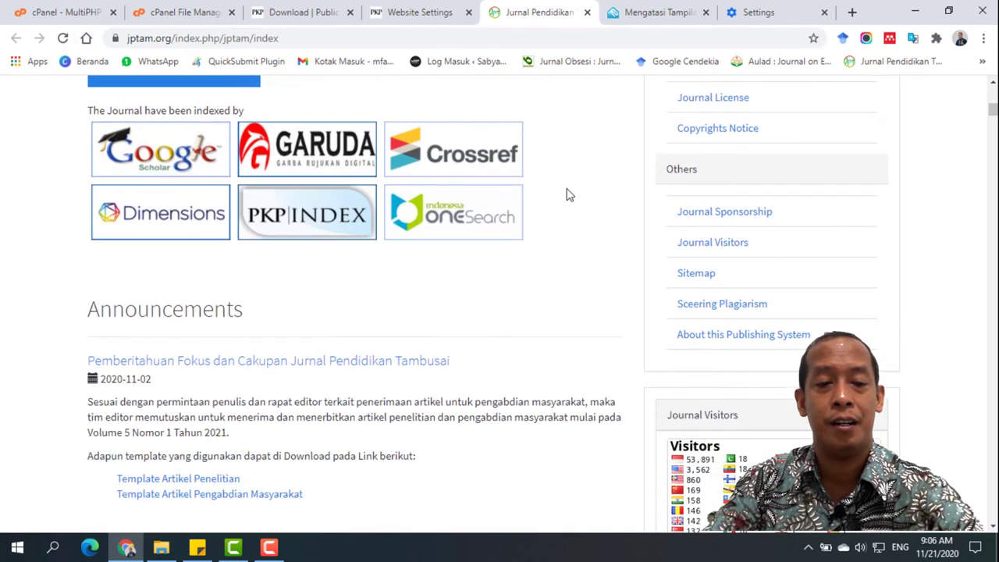
{"action": "scroll", "coordinate": [570, 195], "scroll_direction": "down", "scroll_amount": 3}
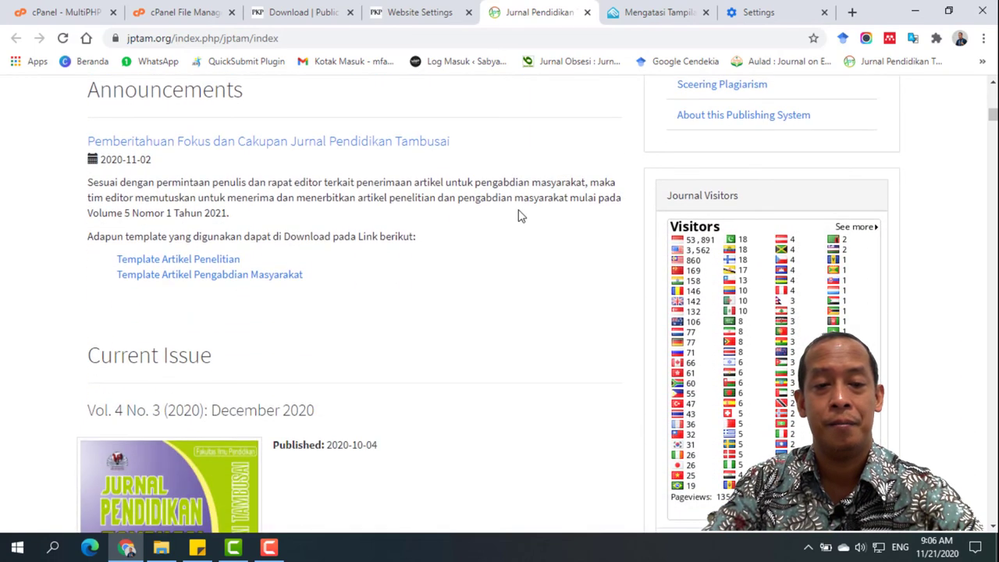
{"action": "scroll", "coordinate": [520, 216], "scroll_direction": "down", "scroll_amount": 9}
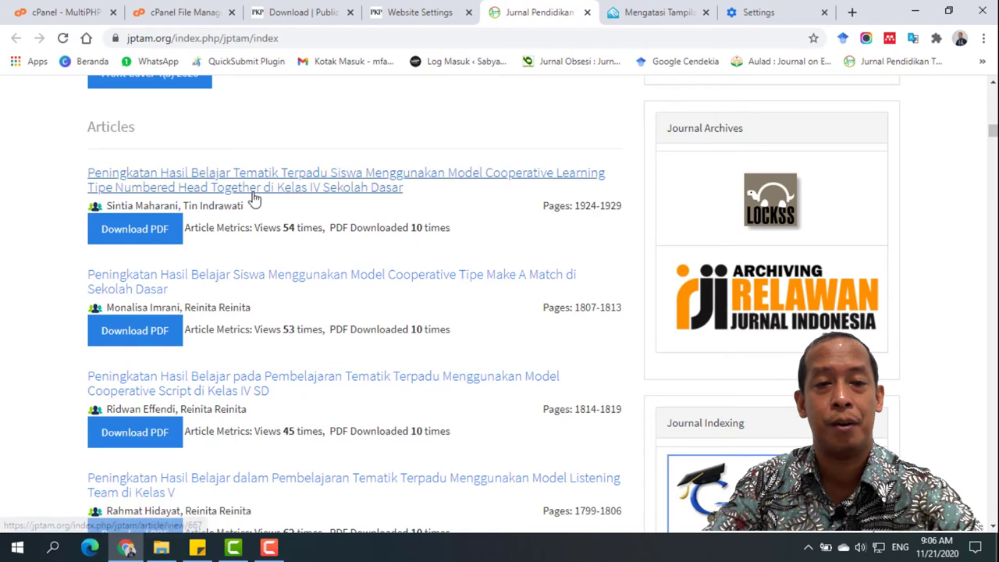
Return to the cPanel File Manager and open the plugins/generic folder
{"action": "left_click", "coordinate": [174, 11]}
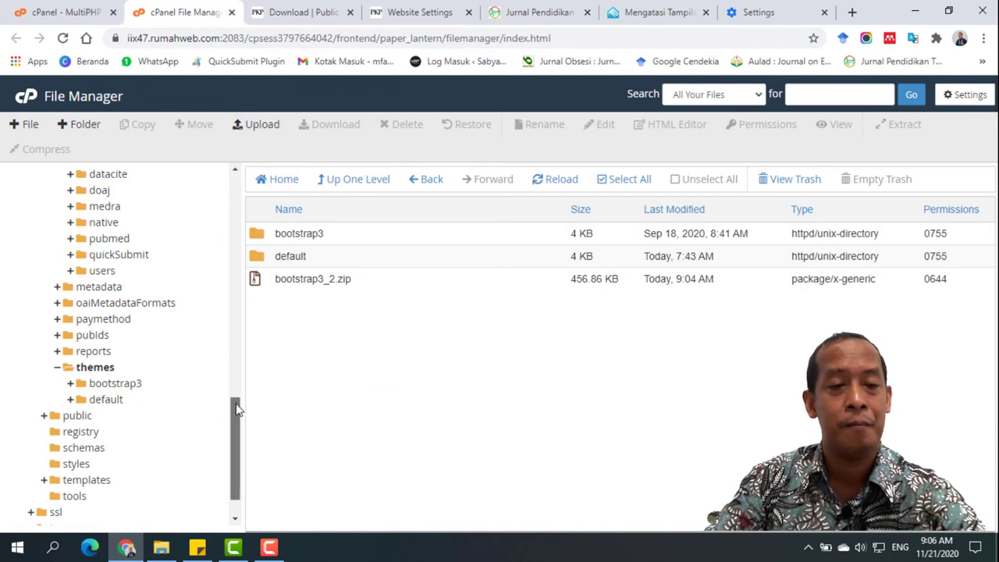
{"action": "scroll", "coordinate": [238, 402], "scroll_direction": "up", "scroll_amount": 2}
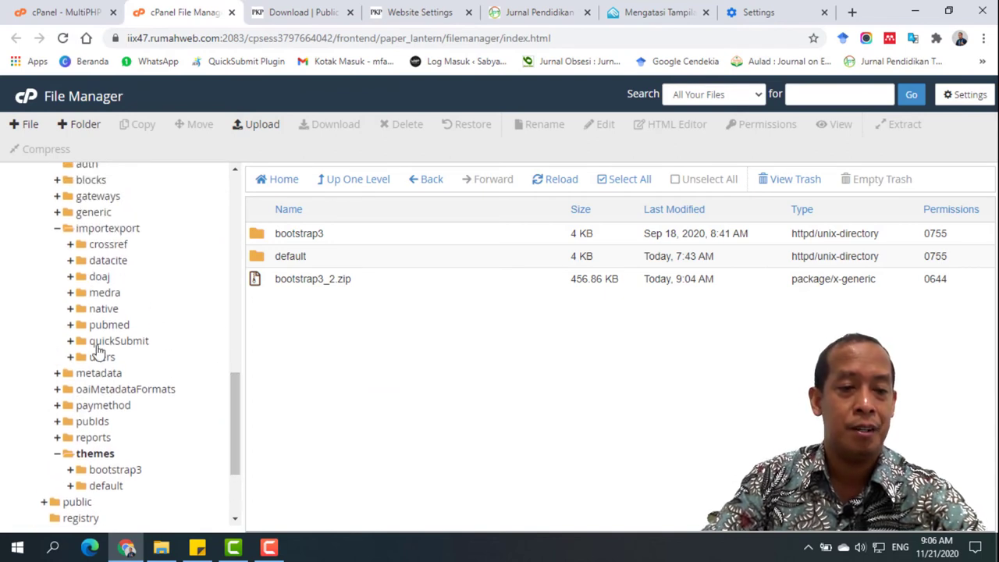
{"action": "left_click", "coordinate": [88, 213]}
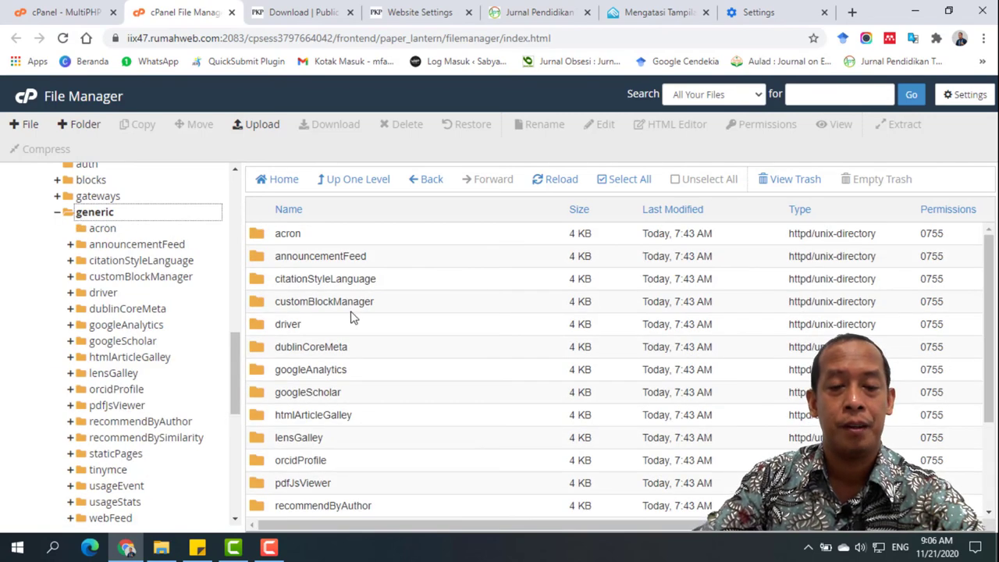
{"action": "scroll", "coordinate": [351, 316], "scroll_direction": "down", "scroll_amount": 3}
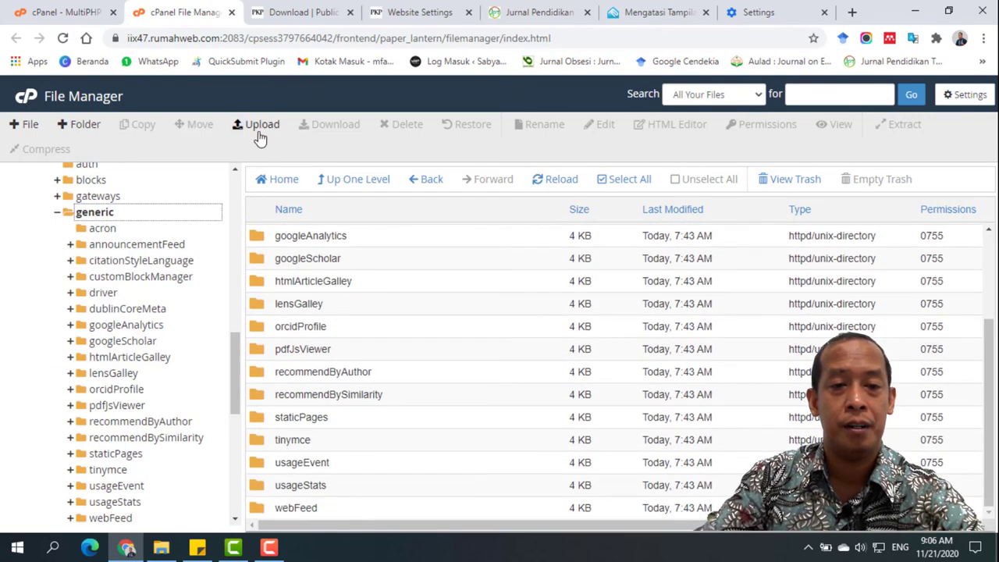
Upload keywordCloud_2.zip from the Downloads Compressed folder into plugins/generic and go back to the folder listing
{"action": "left_click", "coordinate": [260, 129]}
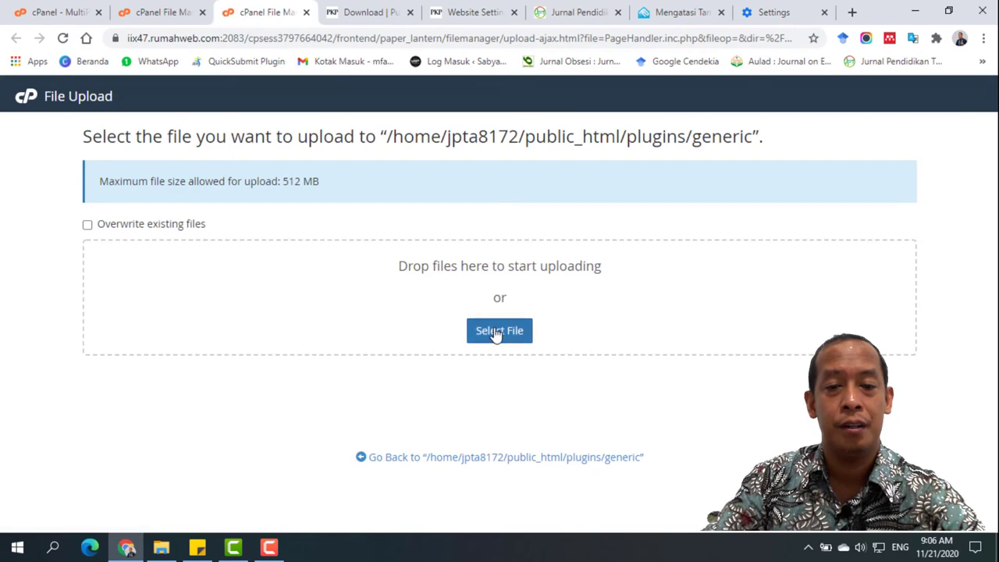
{"action": "left_click", "coordinate": [498, 331]}
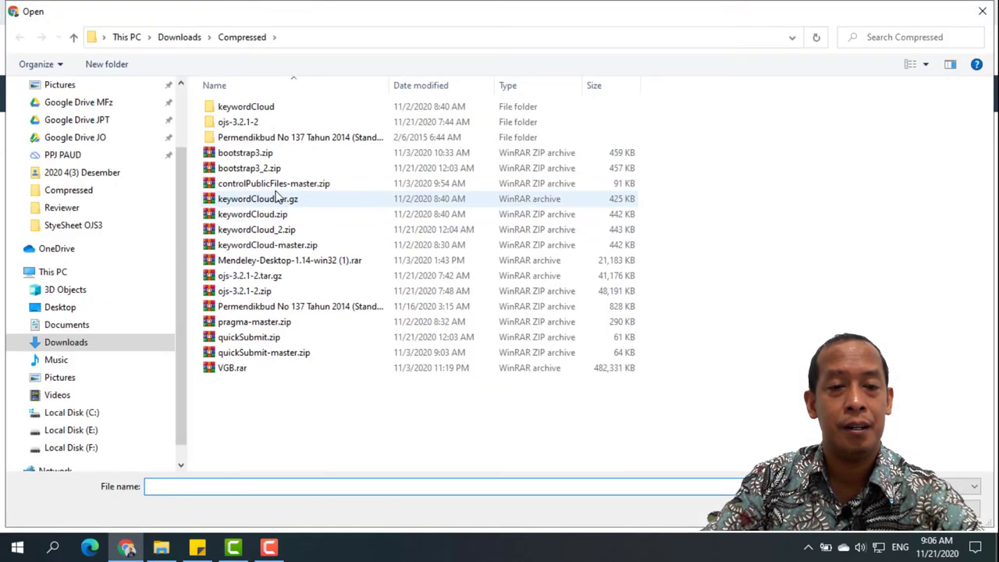
{"action": "left_click", "coordinate": [272, 231]}
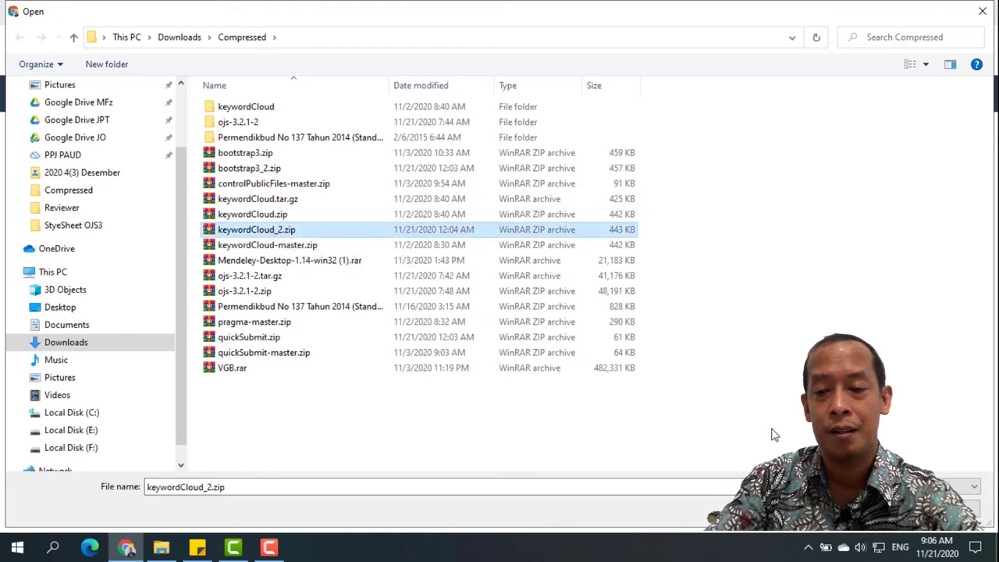
{"action": "key", "text": "Return"}
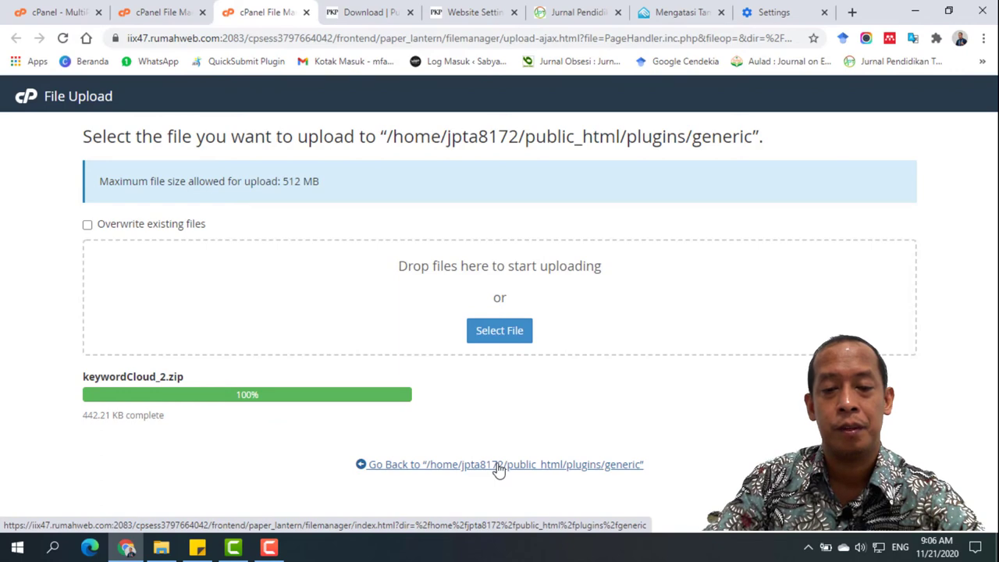
{"action": "left_click", "coordinate": [446, 464]}
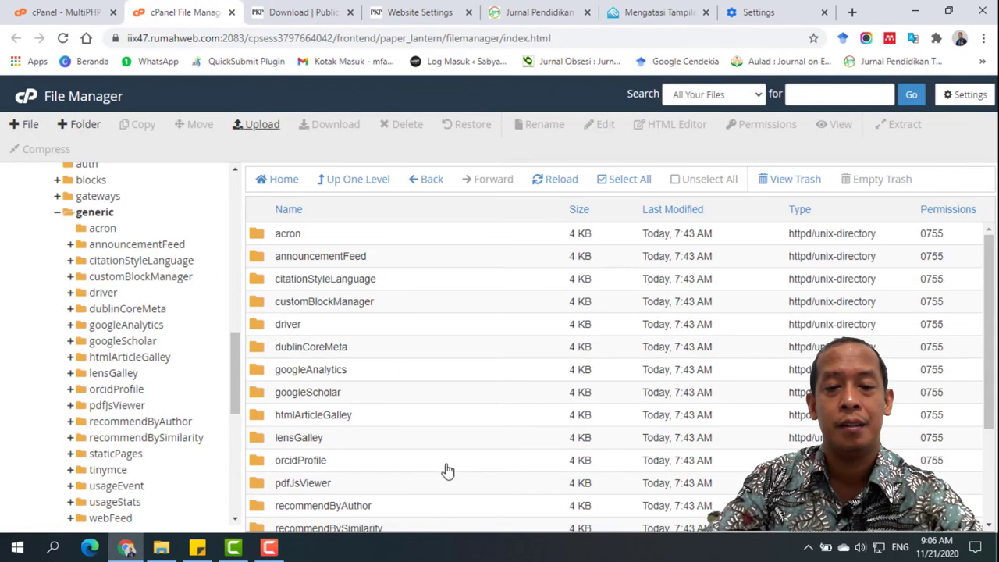
Extract keywordCloud_2.zip into /public_html/plugins/generic, close the extraction results and check the folder listing
{"action": "scroll", "coordinate": [367, 456], "scroll_direction": "down", "scroll_amount": 2}
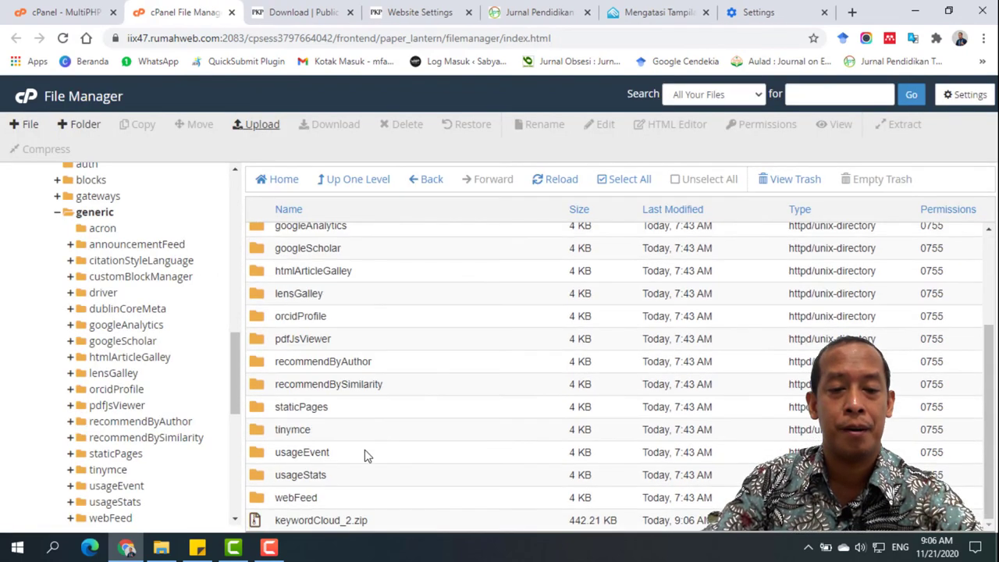
{"action": "right_click", "coordinate": [259, 522]}
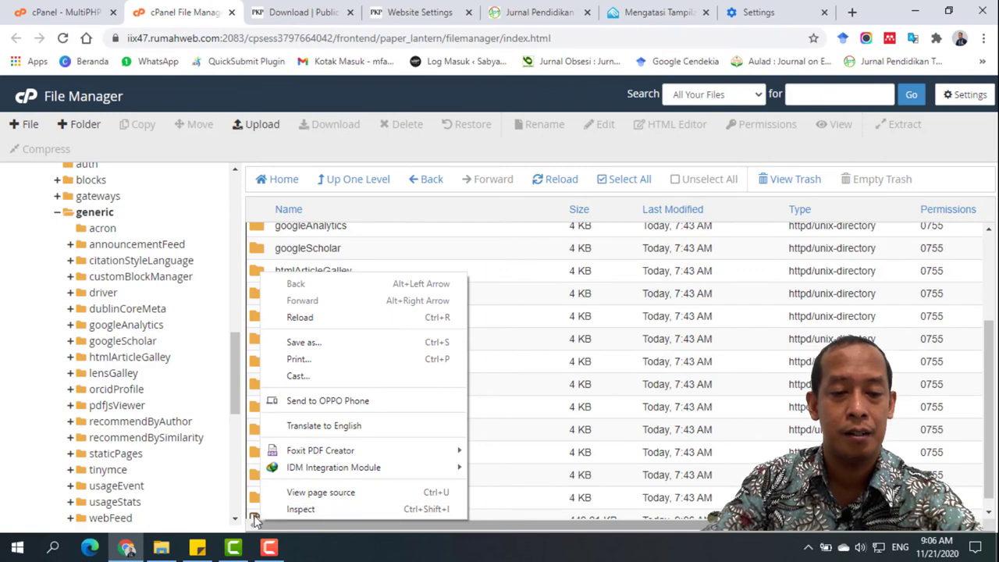
{"action": "left_click", "coordinate": [256, 519]}
{"action": "right_click", "coordinate": [256, 519]}
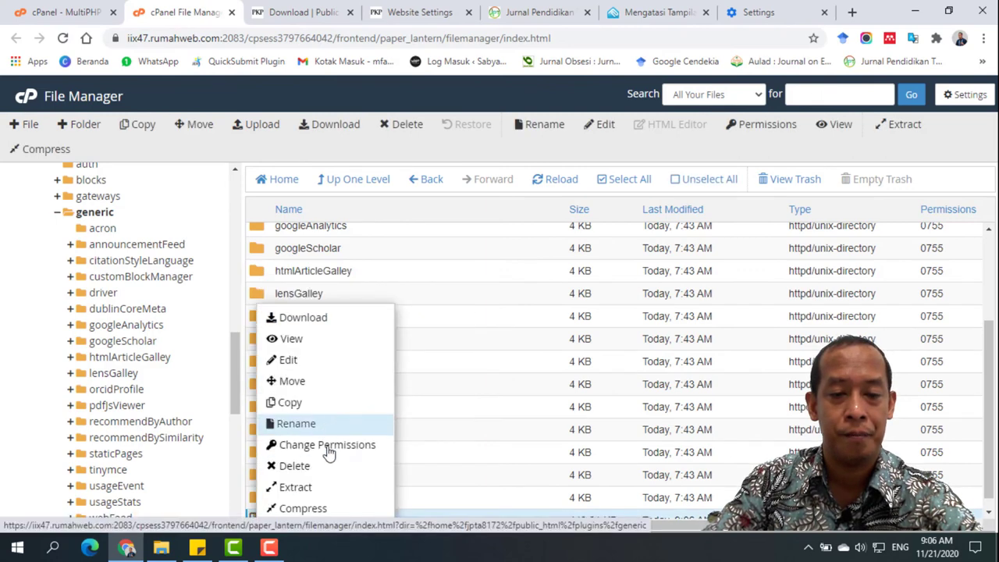
{"action": "left_click", "coordinate": [324, 488]}
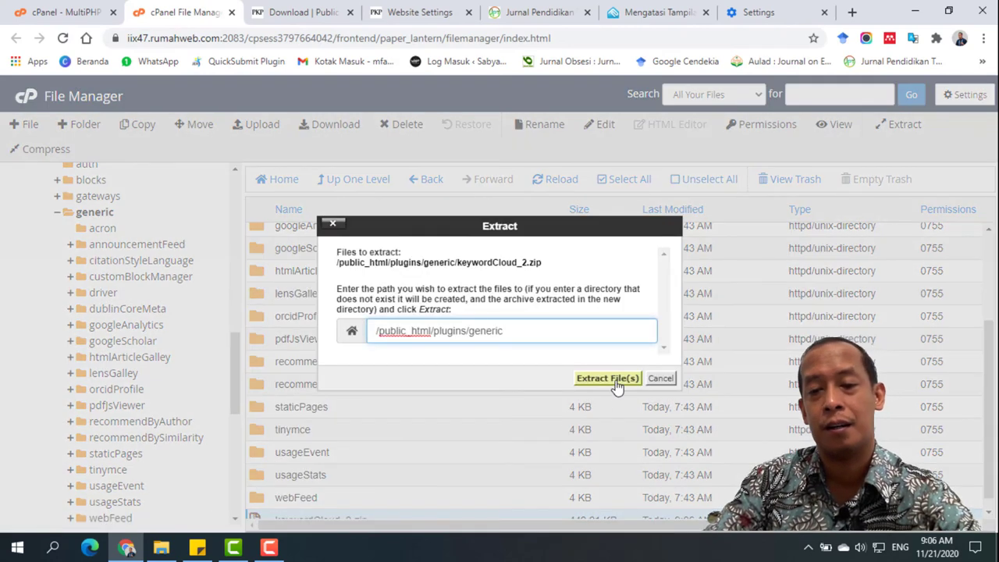
{"action": "left_click", "coordinate": [609, 378]}
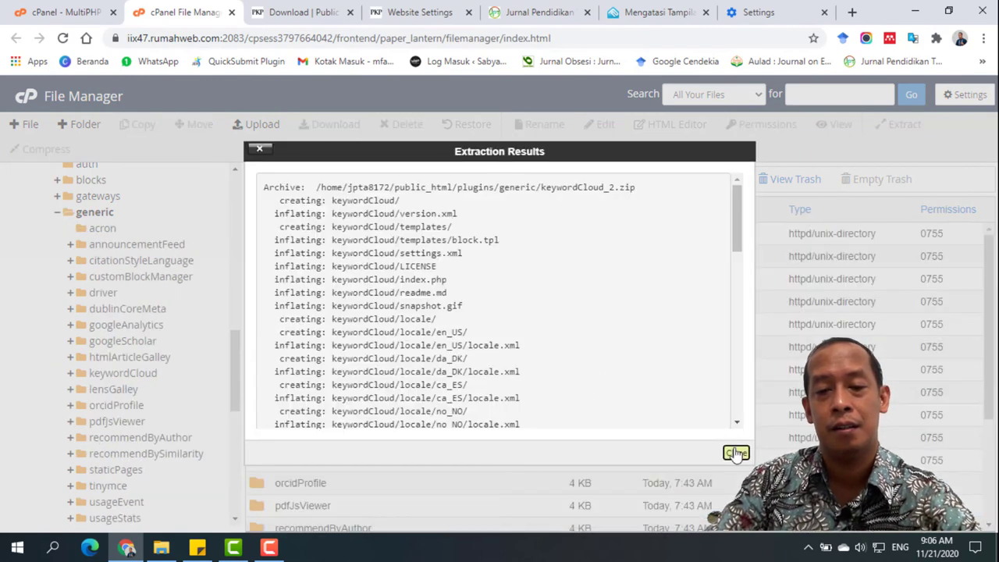
{"action": "left_click", "coordinate": [735, 453]}
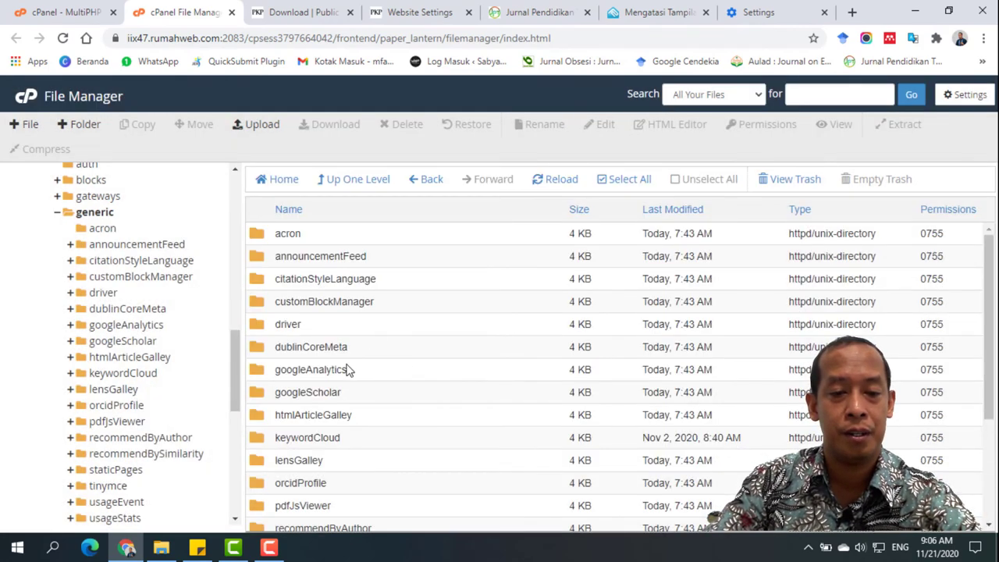
{"action": "scroll", "coordinate": [349, 371], "scroll_direction": "down", "scroll_amount": 2}
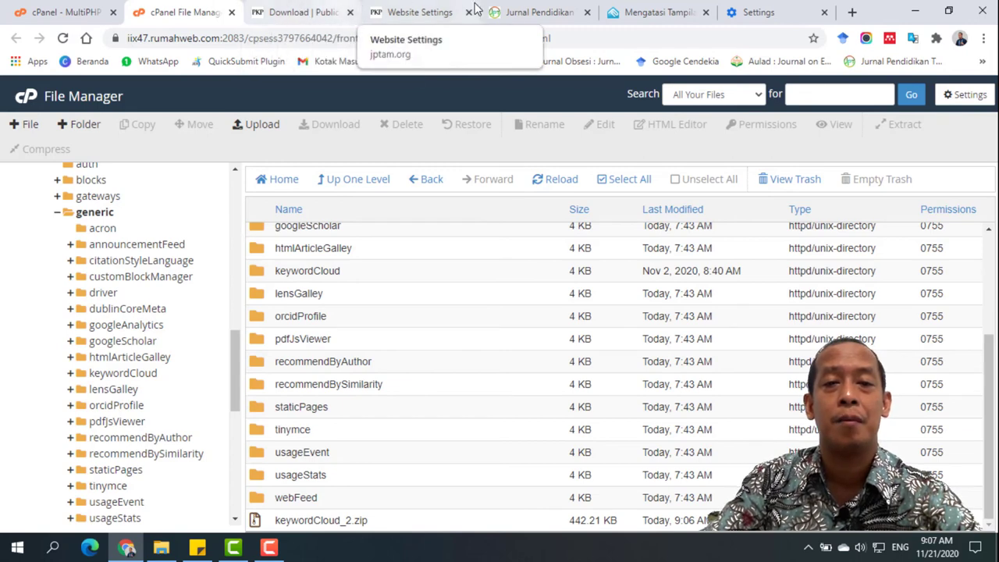
Return to the journal's Website Settings in OJS and open the installed plugins list
{"action": "left_click", "coordinate": [414, 12]}
{"action": "scroll", "coordinate": [359, 308], "scroll_direction": "up", "scroll_amount": 8}
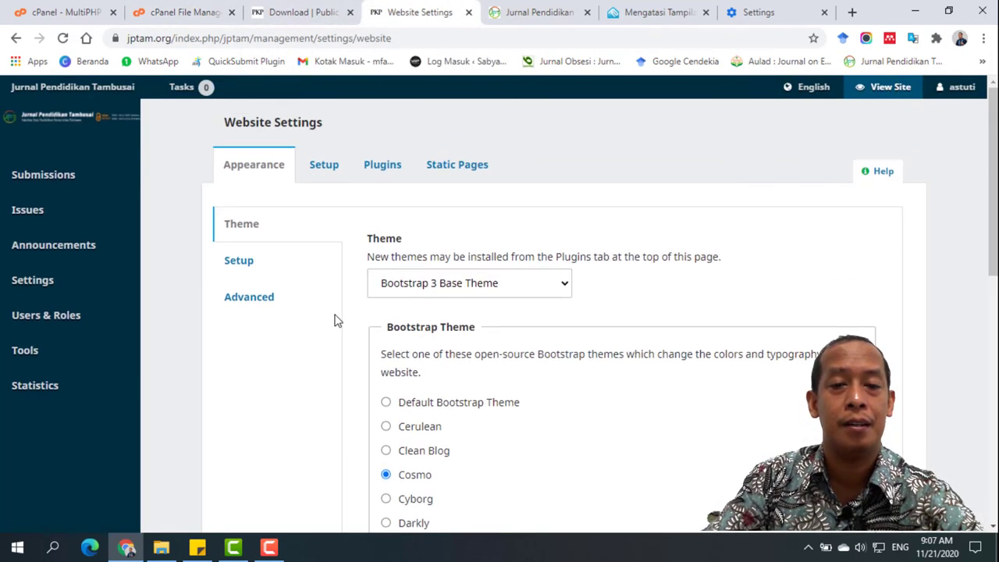
{"action": "left_click", "coordinate": [383, 166]}
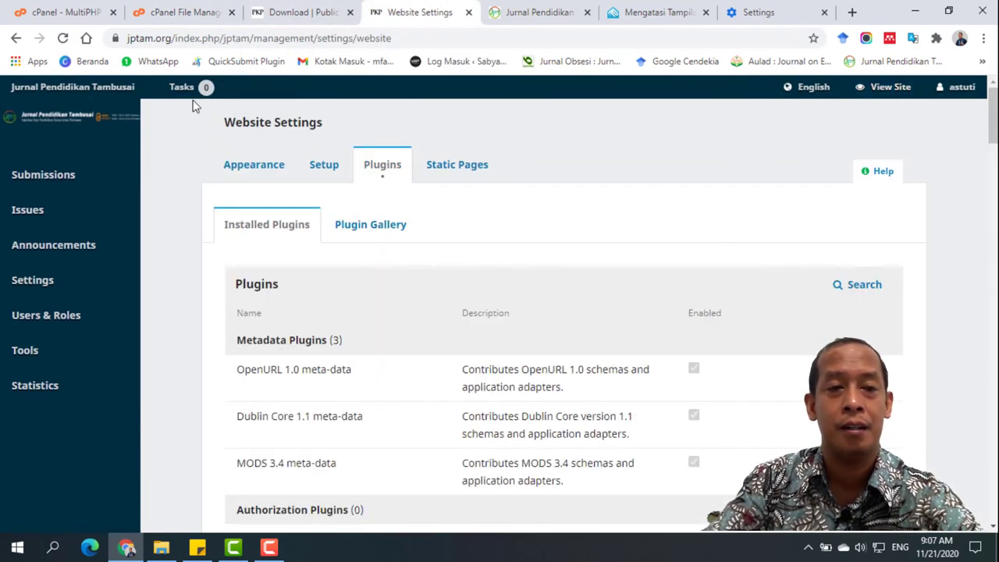
Reload the website settings and check the Keyword Cloud Block entry among the installed generic plugins
{"action": "left_click", "coordinate": [63, 37]}
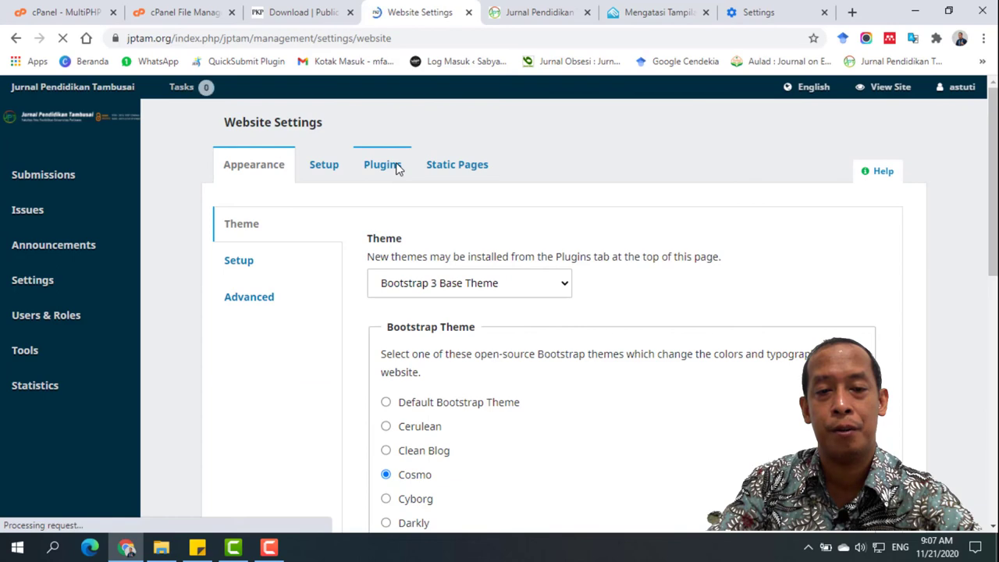
{"action": "left_click", "coordinate": [394, 165]}
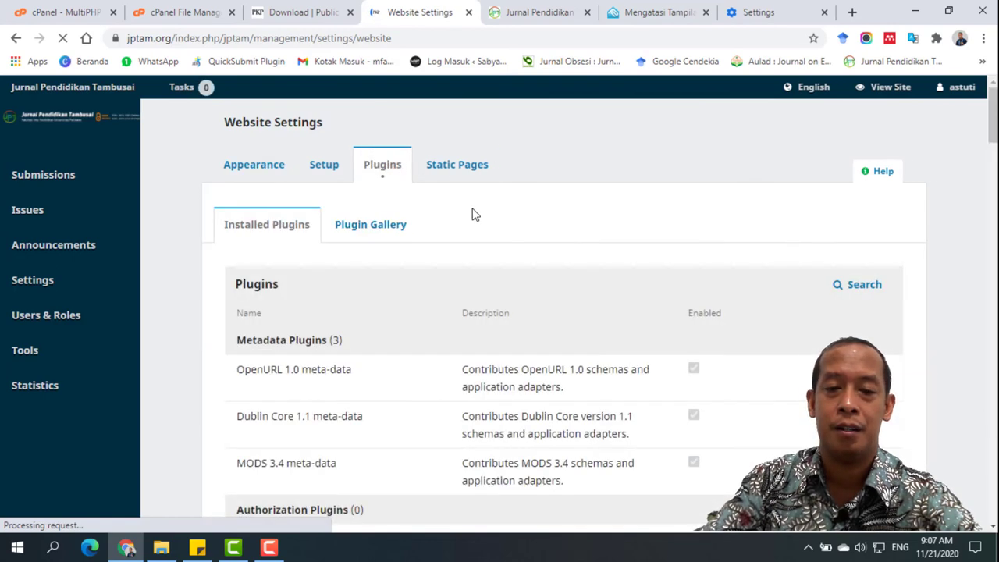
{"action": "scroll", "coordinate": [500, 281], "scroll_direction": "down", "scroll_amount": 6}
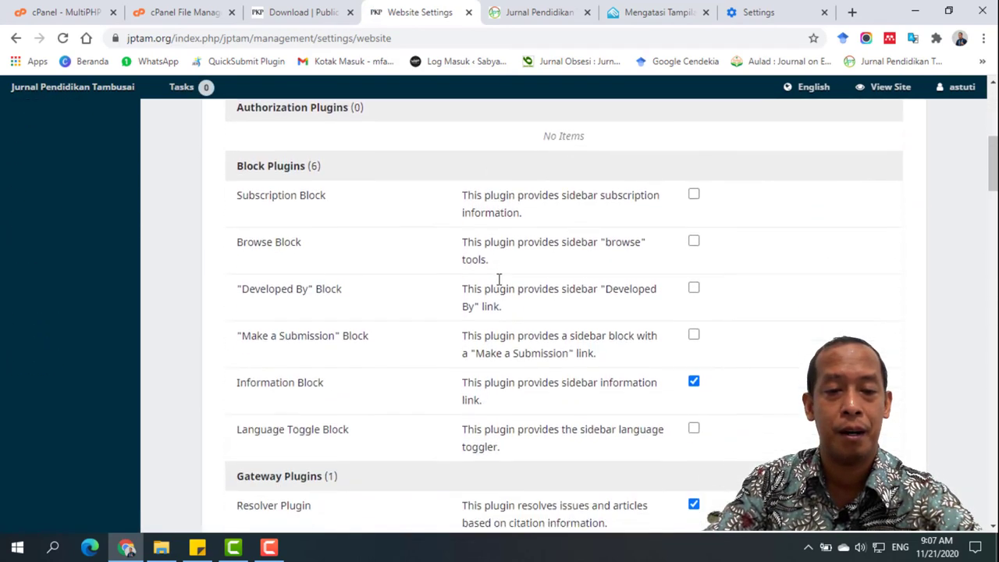
{"action": "scroll", "coordinate": [394, 331], "scroll_direction": "down", "scroll_amount": 2}
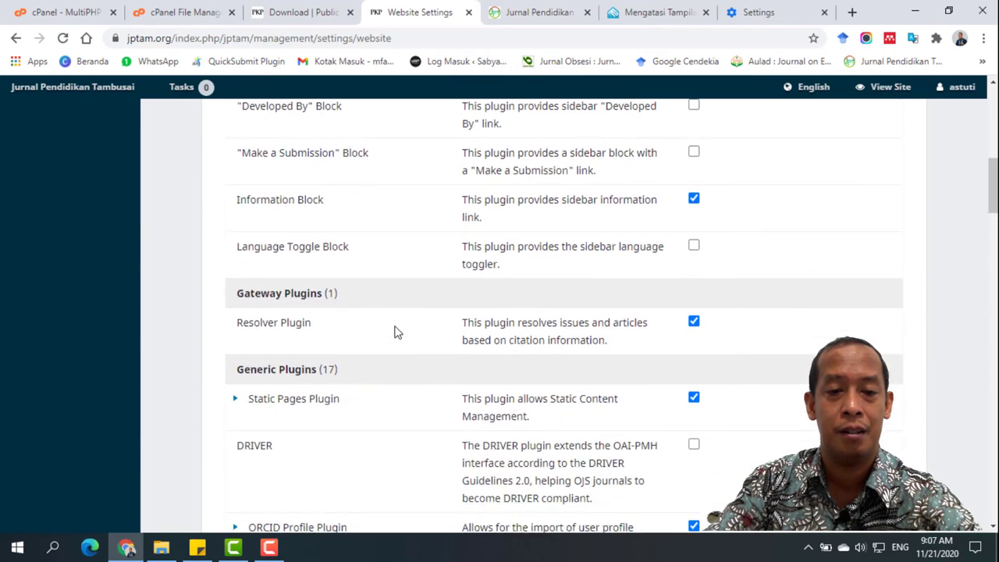
{"action": "scroll", "coordinate": [394, 332], "scroll_direction": "down", "scroll_amount": 1}
{"action": "scroll", "coordinate": [395, 332], "scroll_direction": "down", "scroll_amount": 4}
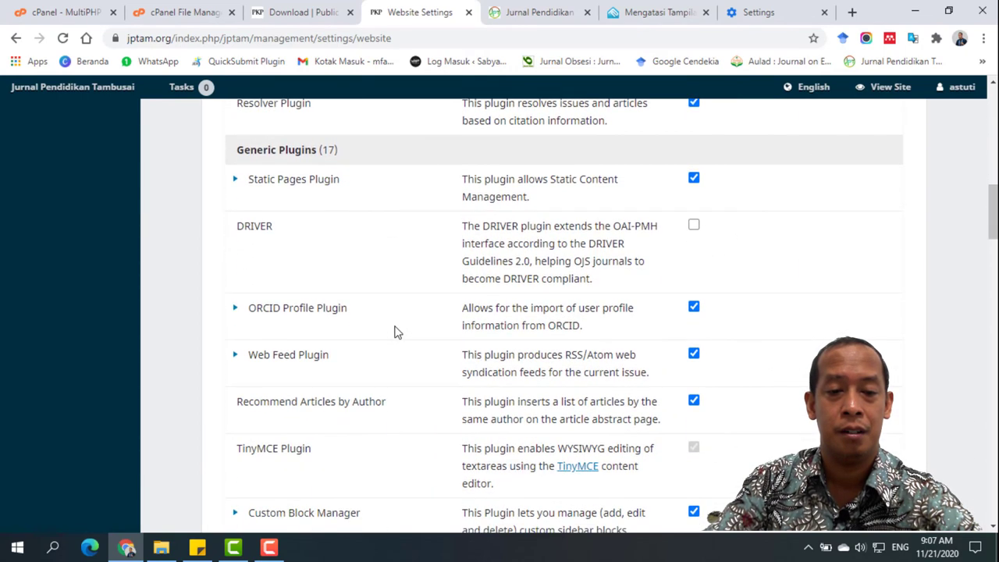
{"action": "scroll", "coordinate": [394, 332], "scroll_direction": "down", "scroll_amount": 6}
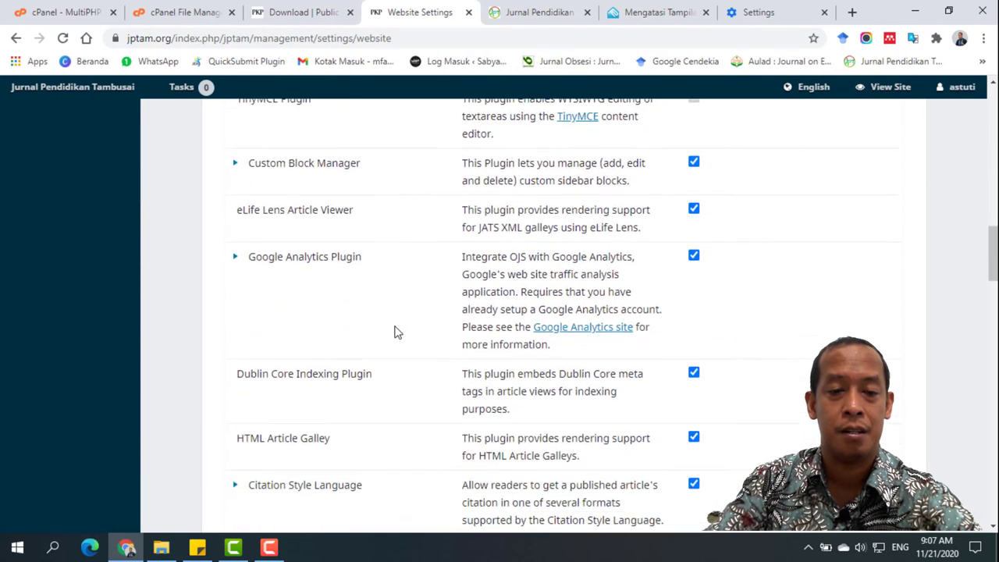
{"action": "scroll", "coordinate": [394, 331], "scroll_direction": "down", "scroll_amount": 4}
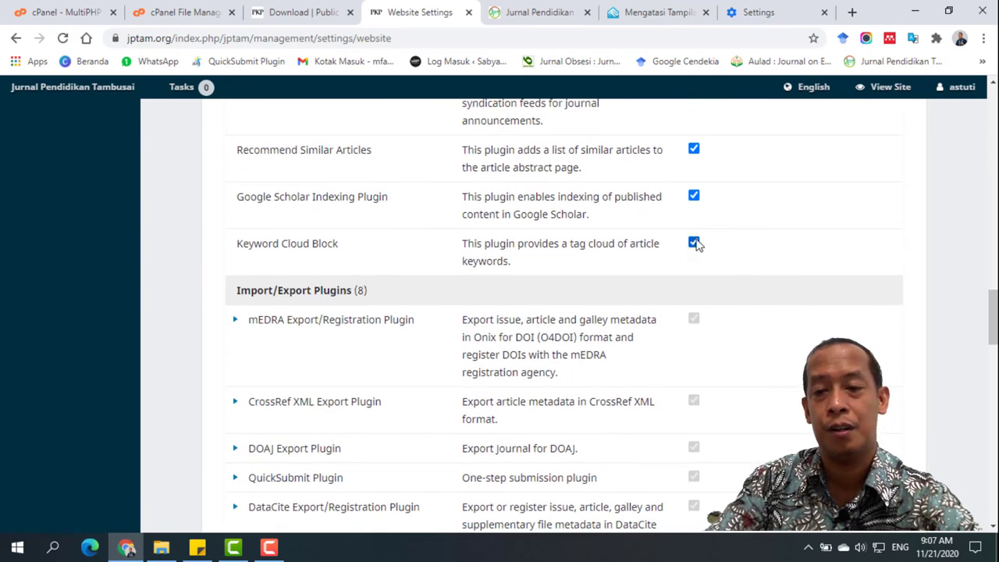
Open the journal's appearance setup and look for the keyword cloud block in the Sidebar list
{"action": "scroll", "coordinate": [343, 257], "scroll_direction": "up", "scroll_amount": 20}
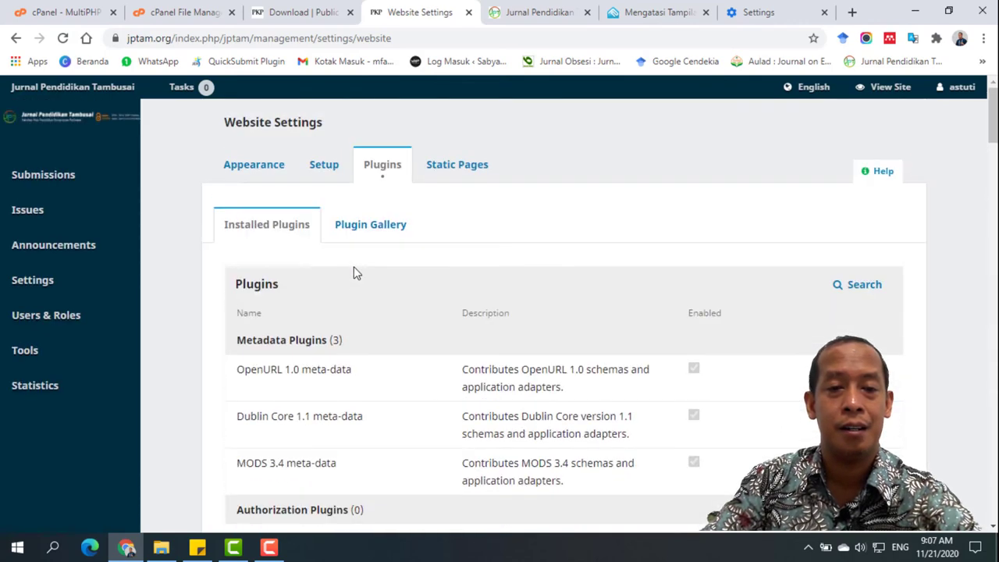
{"action": "left_click", "coordinate": [246, 167]}
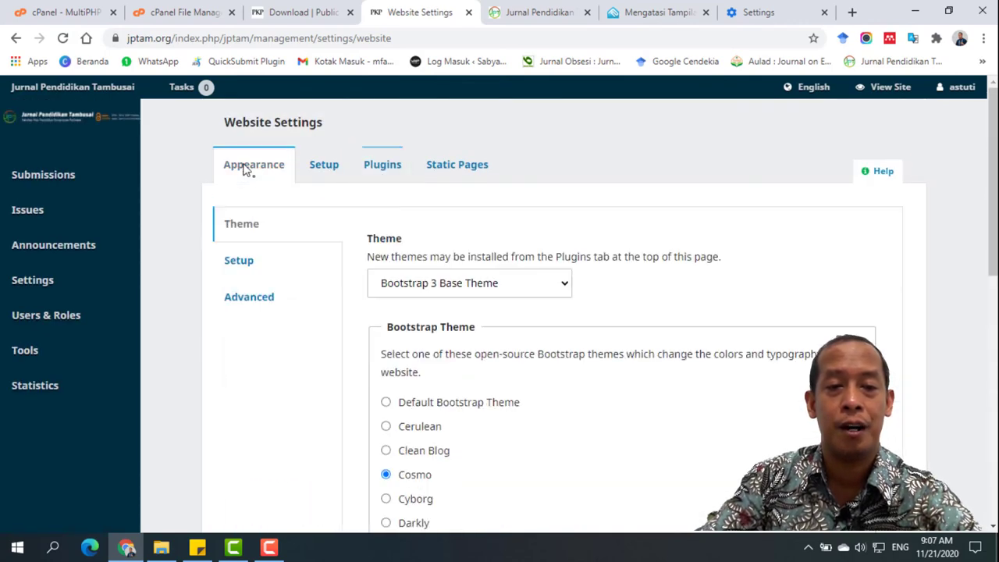
{"action": "left_click", "coordinate": [251, 264]}
{"action": "scroll", "coordinate": [350, 290], "scroll_direction": "down", "scroll_amount": 8}
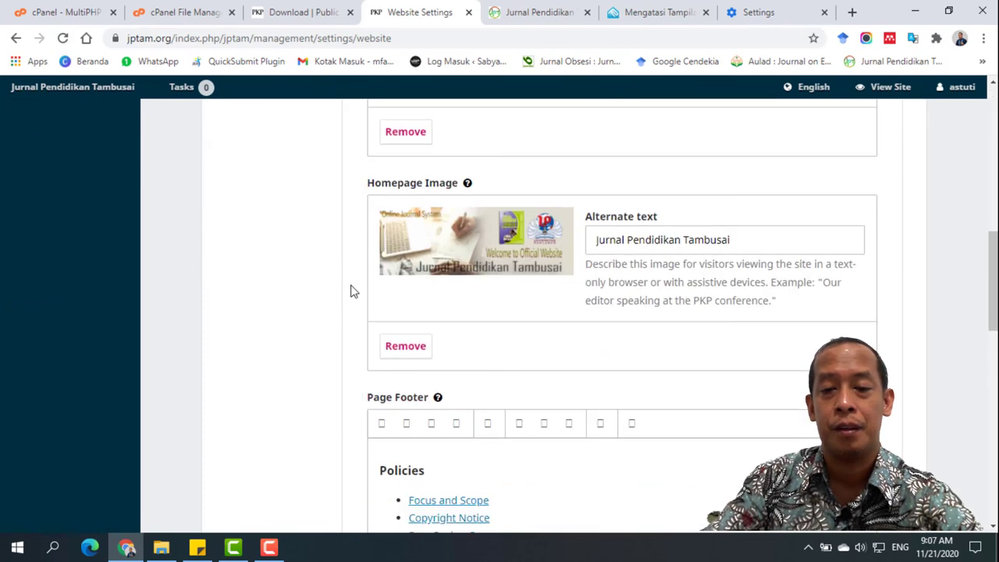
{"action": "scroll", "coordinate": [350, 291], "scroll_direction": "down", "scroll_amount": 5}
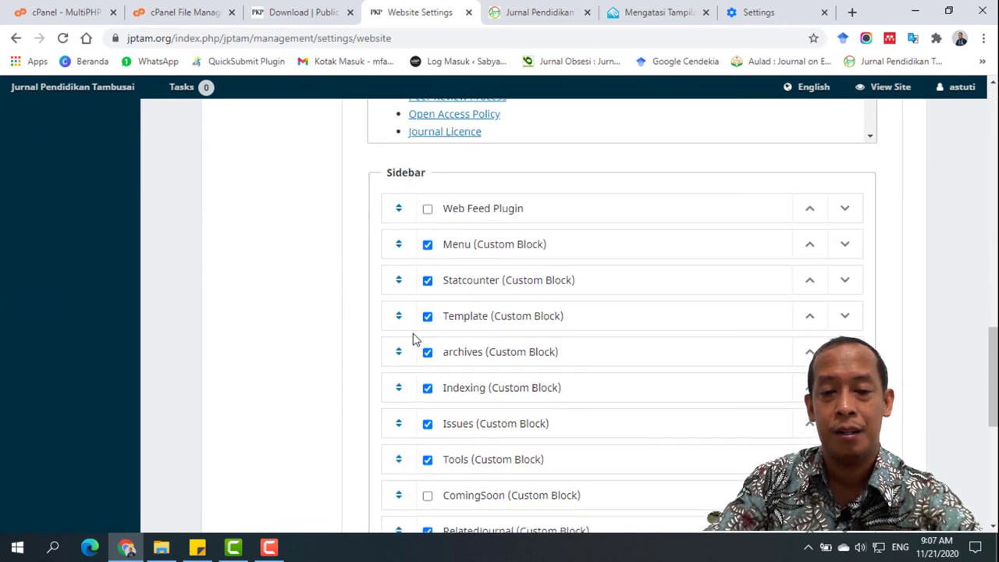
{"action": "scroll", "coordinate": [413, 340], "scroll_direction": "down", "scroll_amount": 3}
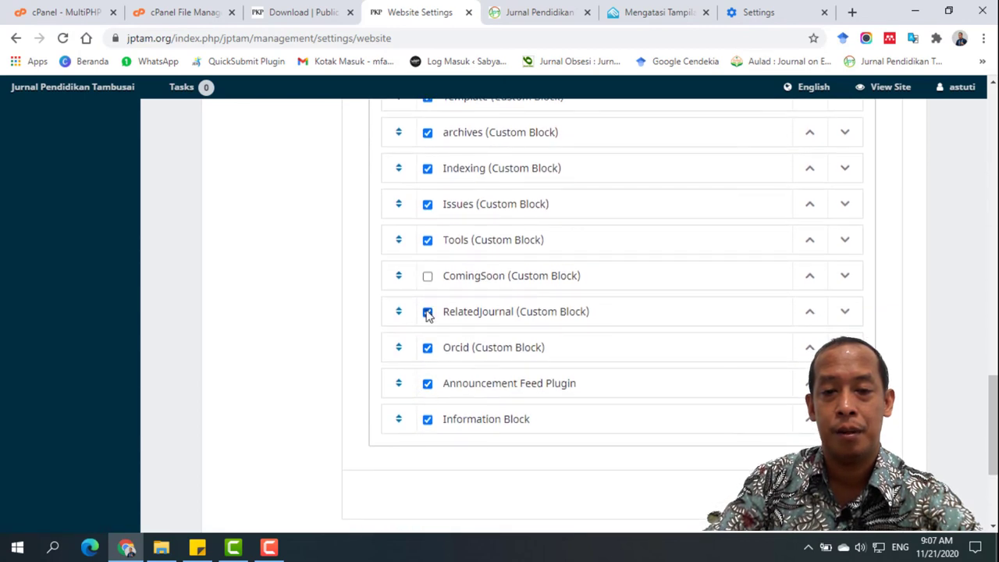
{"action": "scroll", "coordinate": [428, 246], "scroll_direction": "up", "scroll_amount": 3}
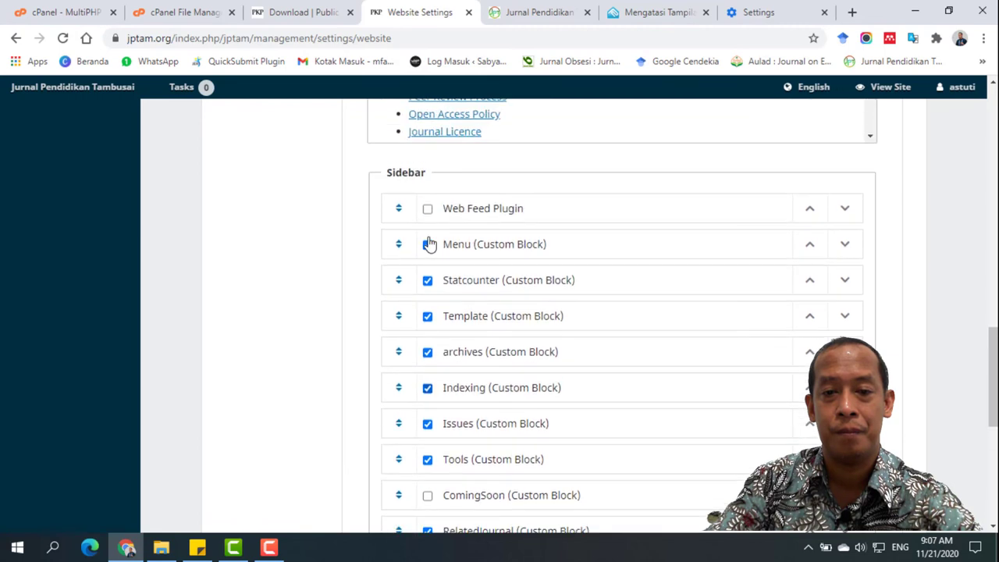
{"action": "scroll", "coordinate": [429, 236], "scroll_direction": "down", "scroll_amount": 2}
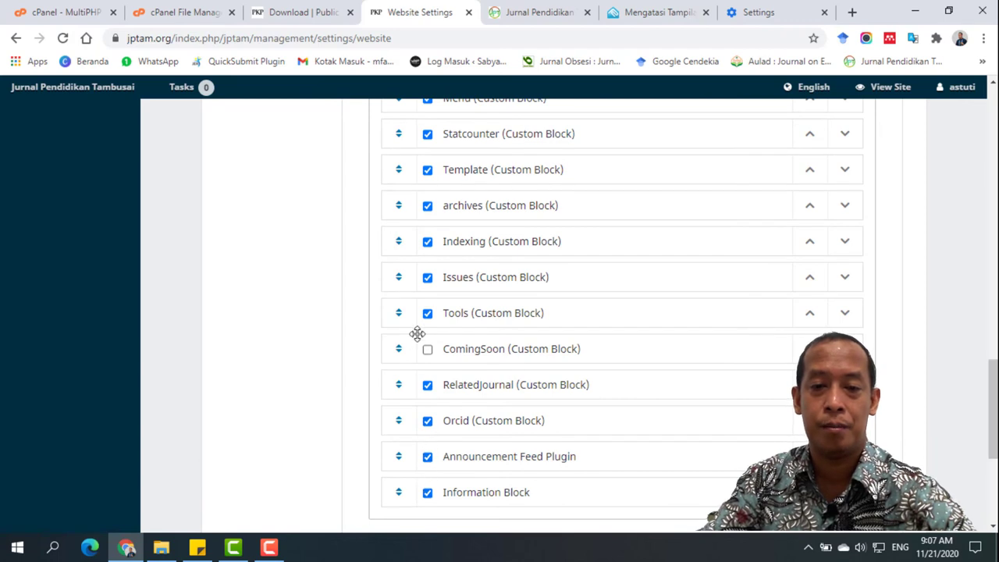
{"action": "left_click", "coordinate": [427, 278]}
{"action": "scroll", "coordinate": [421, 250], "scroll_direction": "up", "scroll_amount": 3}
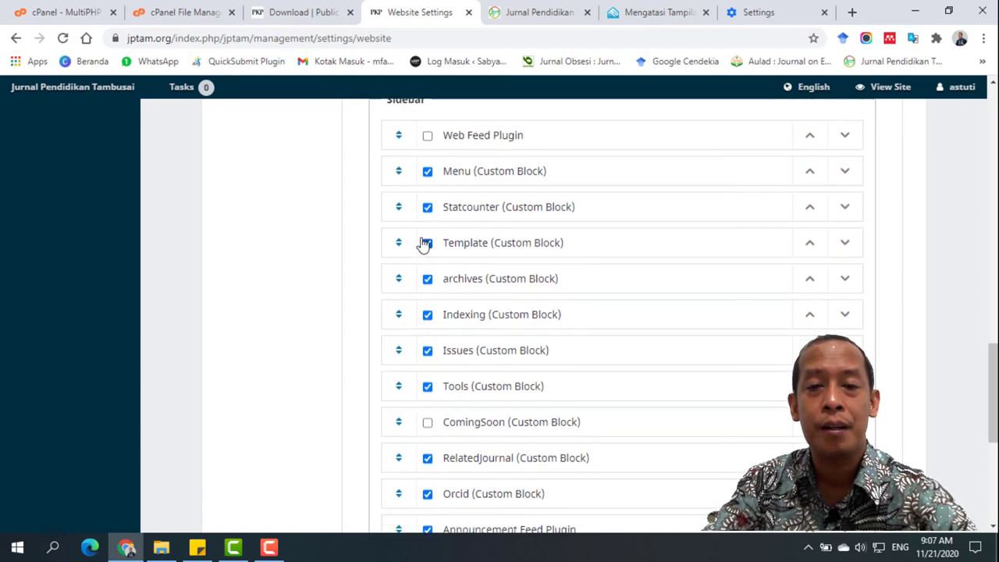
Reload the website settings and check the appearance setup's Sidebar list again for the keyword cloud block
{"action": "right_click", "coordinate": [281, 180]}
{"action": "left_click", "coordinate": [339, 226]}
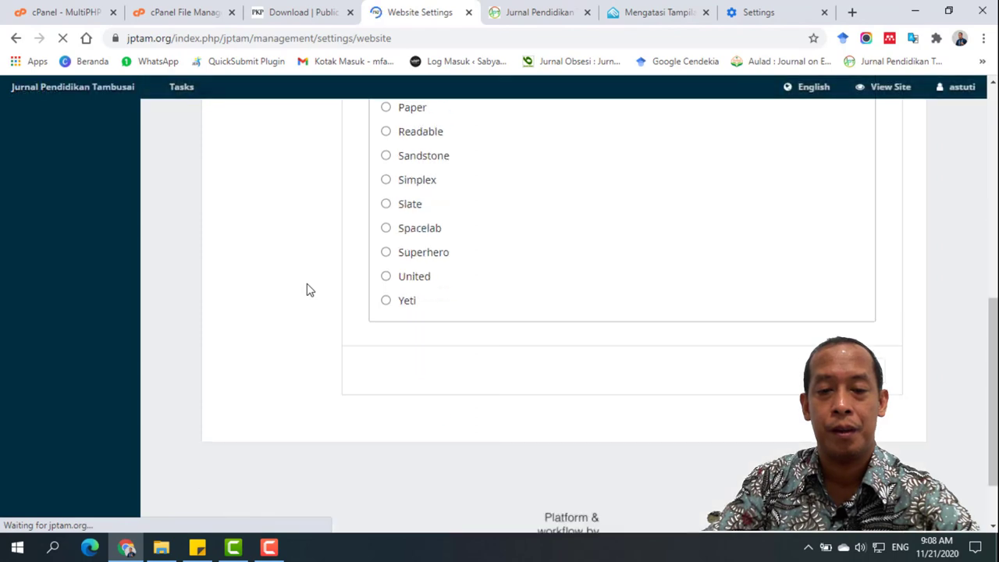
{"action": "scroll", "coordinate": [297, 281], "scroll_direction": "up", "scroll_amount": 10}
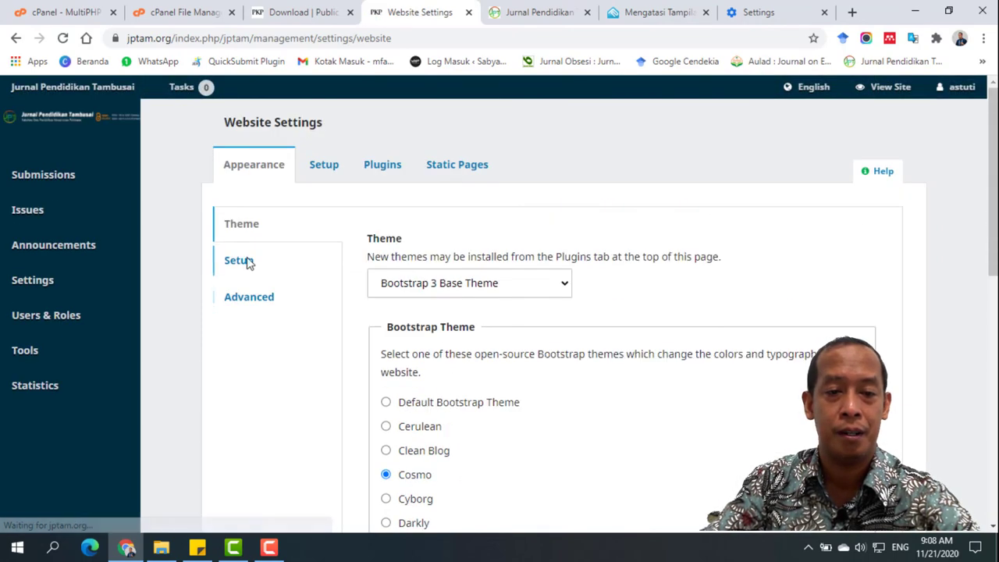
{"action": "left_click", "coordinate": [239, 261]}
{"action": "scroll", "coordinate": [437, 284], "scroll_direction": "down", "scroll_amount": 10}
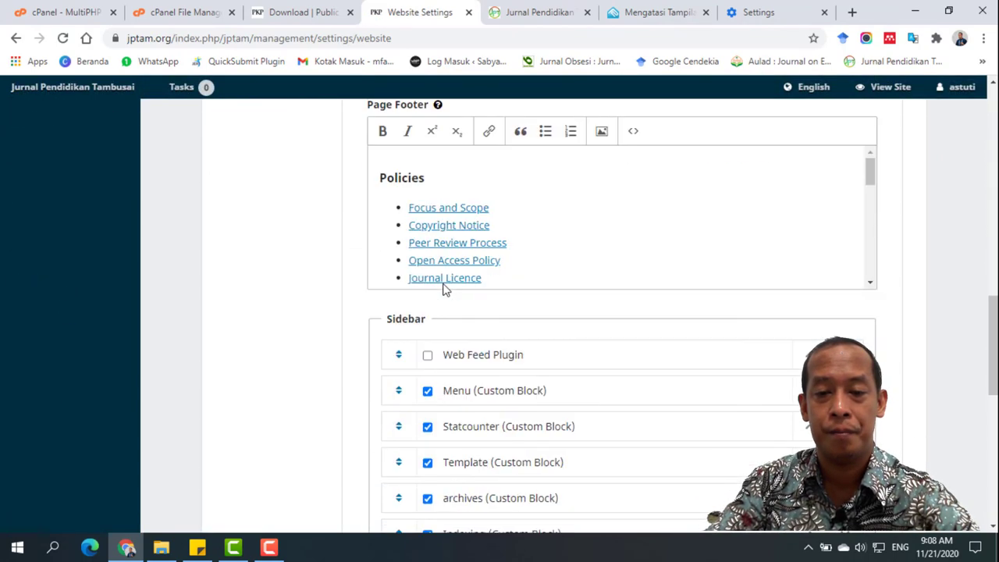
{"action": "scroll", "coordinate": [444, 284], "scroll_direction": "down", "scroll_amount": 2}
{"action": "scroll", "coordinate": [304, 325], "scroll_direction": "down", "scroll_amount": 3}
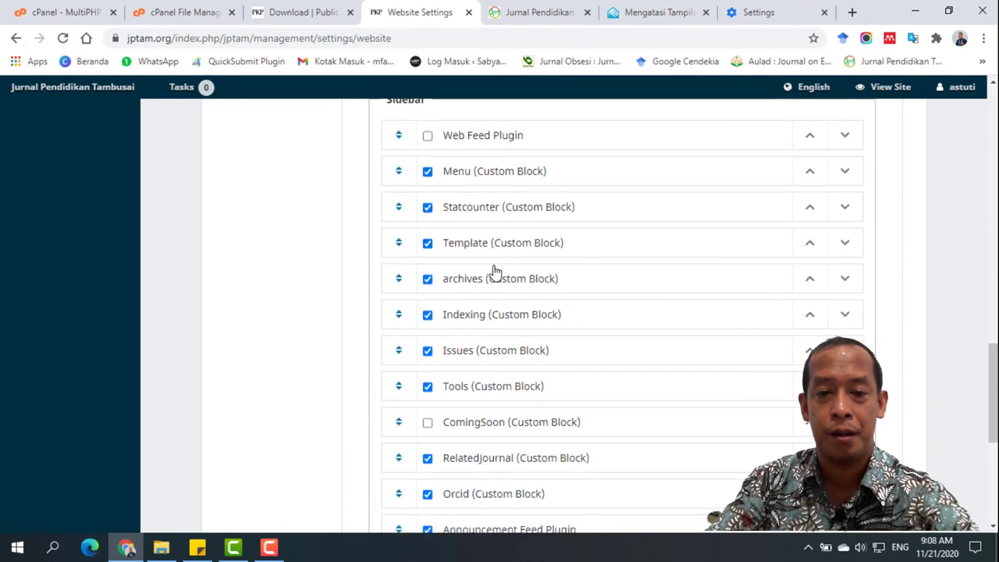
{"action": "scroll", "coordinate": [492, 353], "scroll_direction": "down", "scroll_amount": 1}
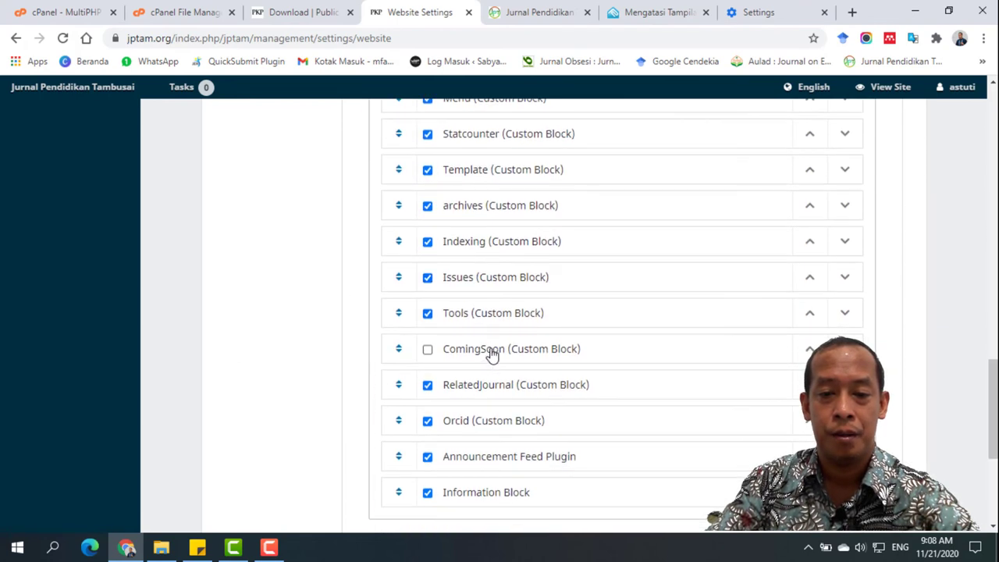
{"action": "scroll", "coordinate": [494, 438], "scroll_direction": "down", "scroll_amount": 2}
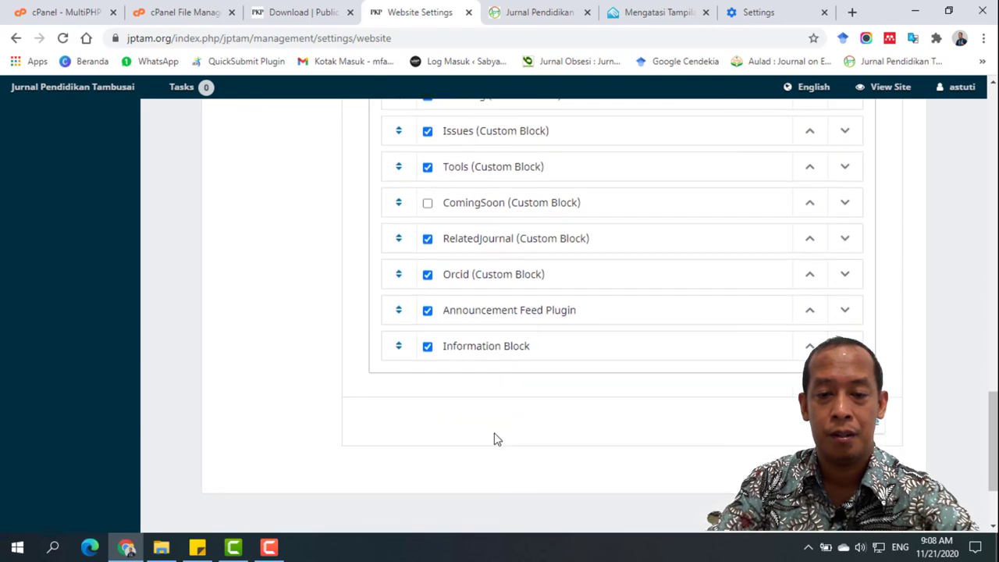
{"action": "scroll", "coordinate": [500, 336], "scroll_direction": "up", "scroll_amount": 13}
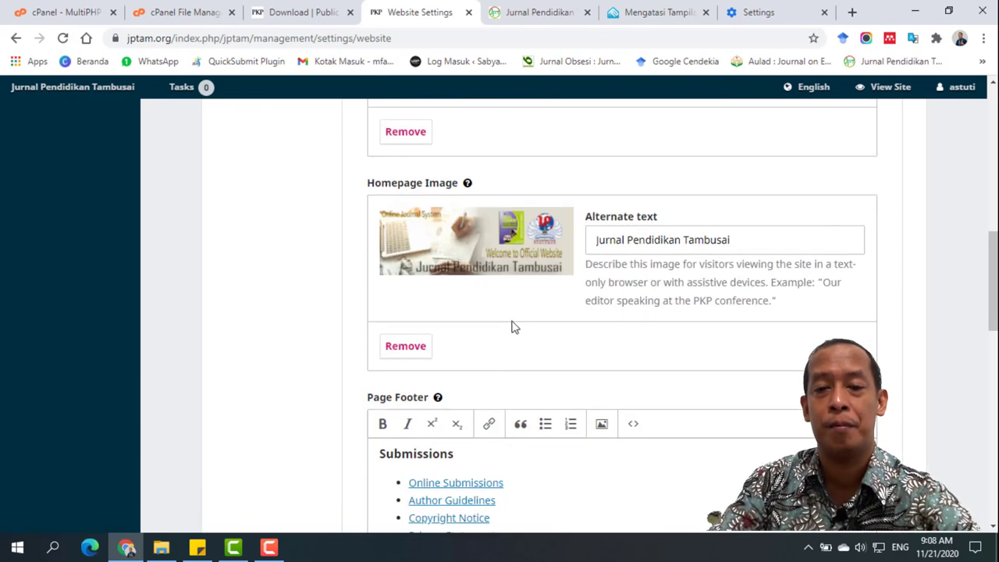
{"action": "scroll", "coordinate": [297, 337], "scroll_direction": "up", "scroll_amount": 5}
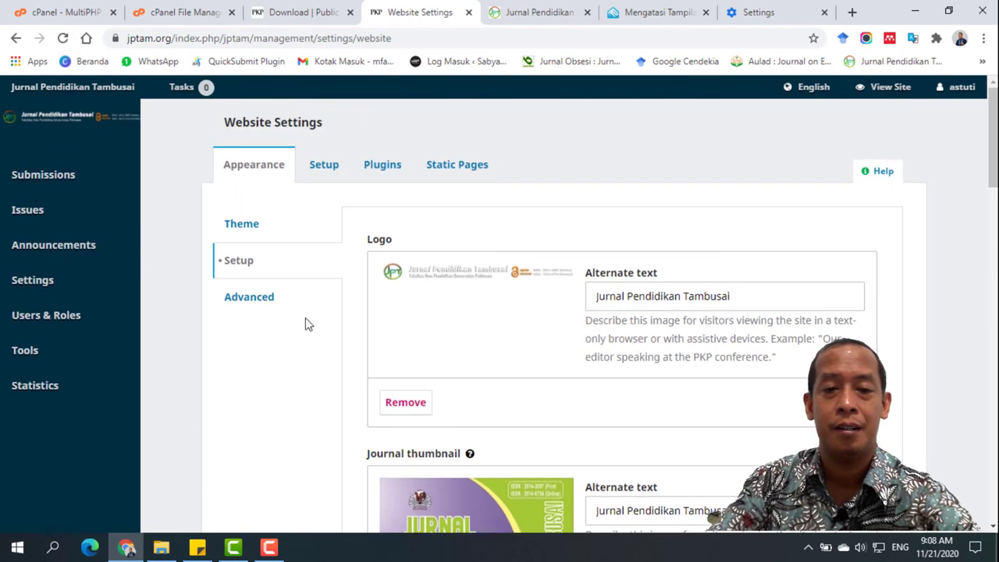
Disable the Keyword Cloud Block plugin in the installed plugins list, confirm it, and enable the plugin again
{"action": "left_click", "coordinate": [376, 168]}
{"action": "scroll", "coordinate": [450, 272], "scroll_direction": "down", "scroll_amount": 18}
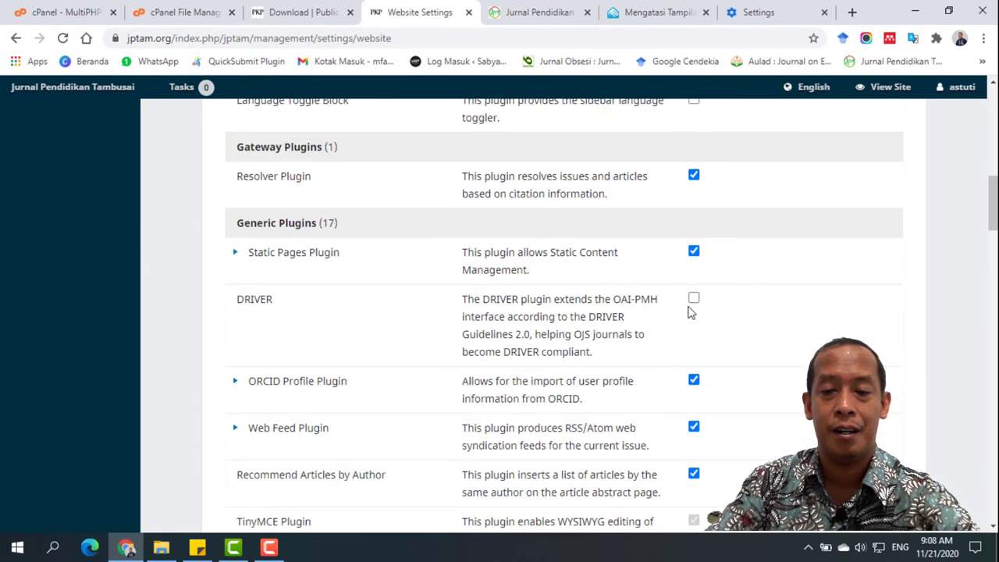
{"action": "scroll", "coordinate": [703, 326], "scroll_direction": "down", "scroll_amount": 5}
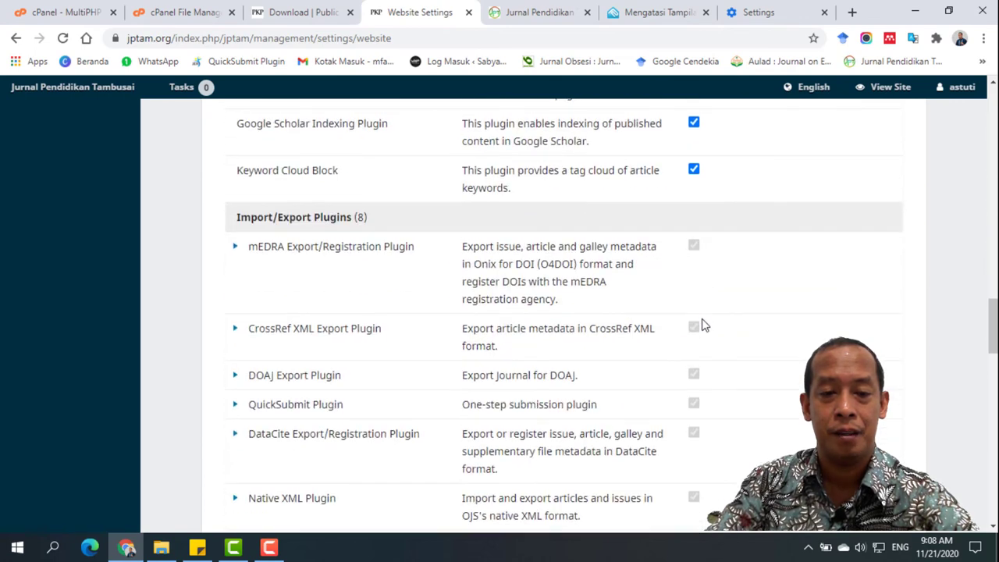
{"action": "left_click", "coordinate": [696, 173]}
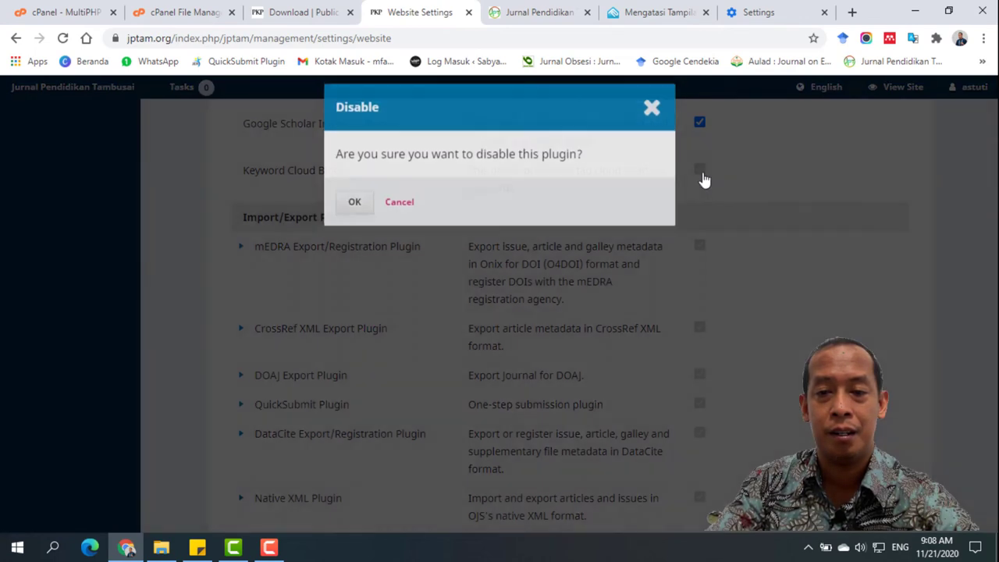
{"action": "left_click", "coordinate": [355, 207]}
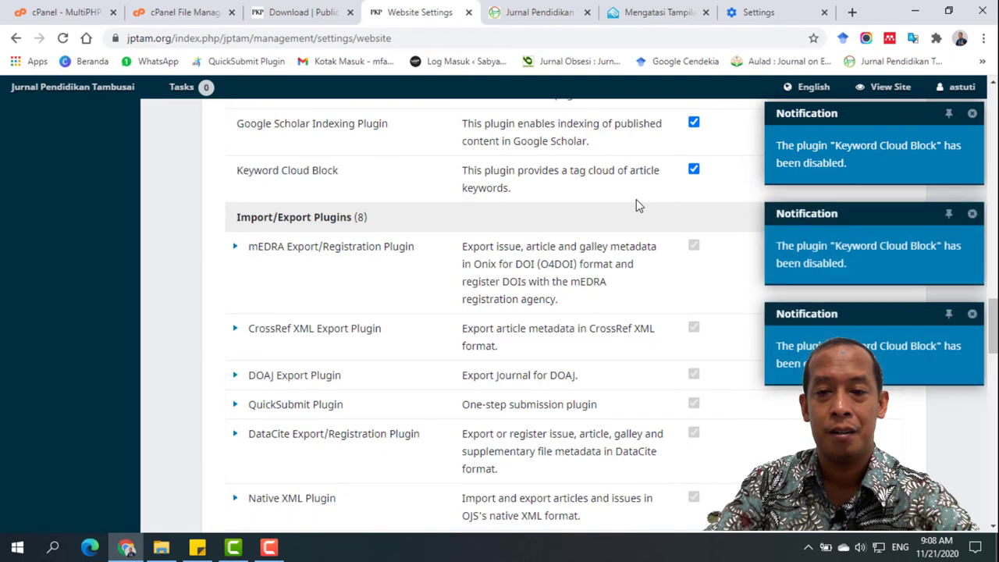
Return to the appearance settings, reload the page and recheck the setup's Sidebar list for the re-enabled keyword cloud block
{"action": "scroll", "coordinate": [279, 292], "scroll_direction": "up", "scroll_amount": 15}
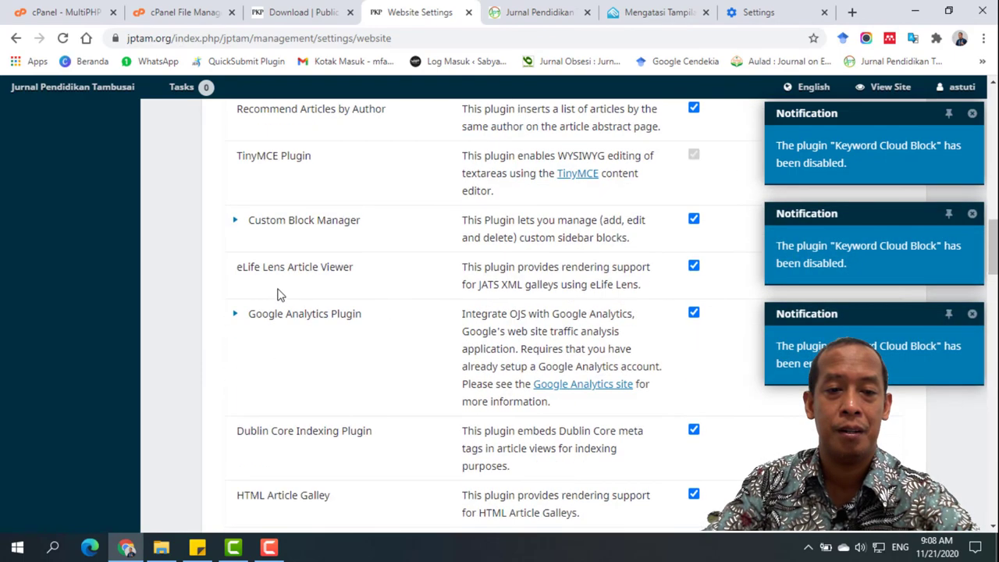
{"action": "scroll", "coordinate": [279, 294], "scroll_direction": "up", "scroll_amount": 15}
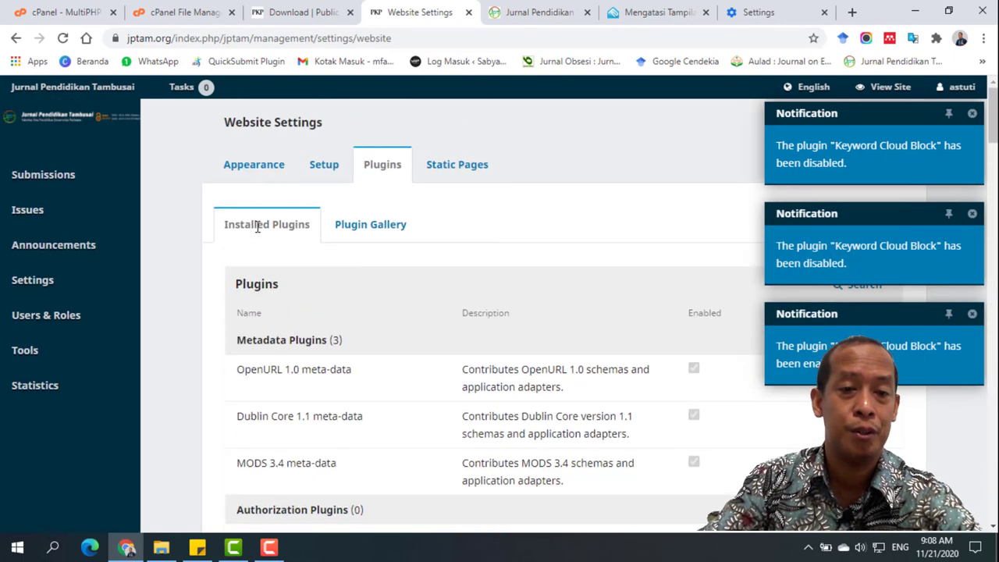
{"action": "left_click", "coordinate": [264, 171]}
{"action": "right_click", "coordinate": [168, 170]}
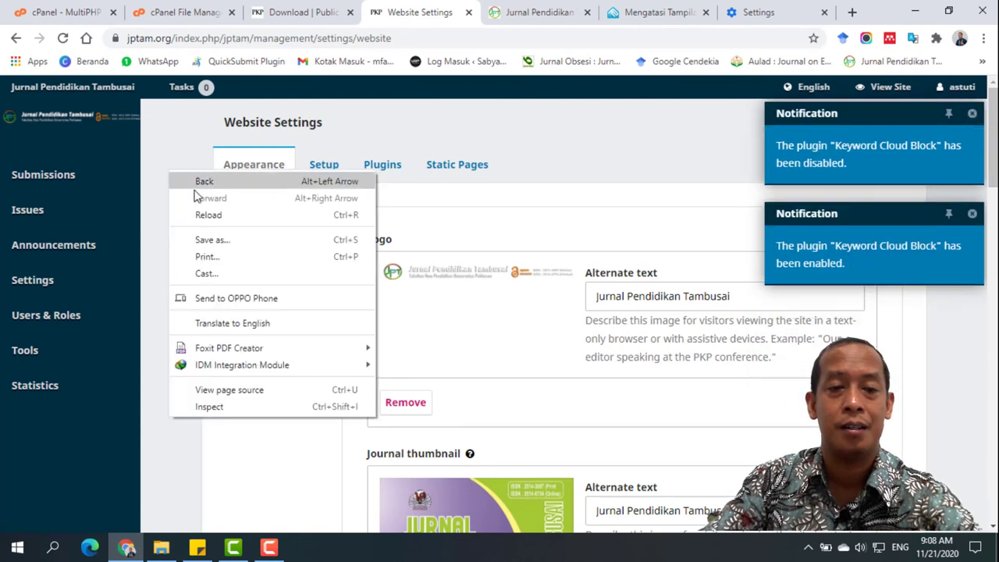
{"action": "key", "text": "Escape"}
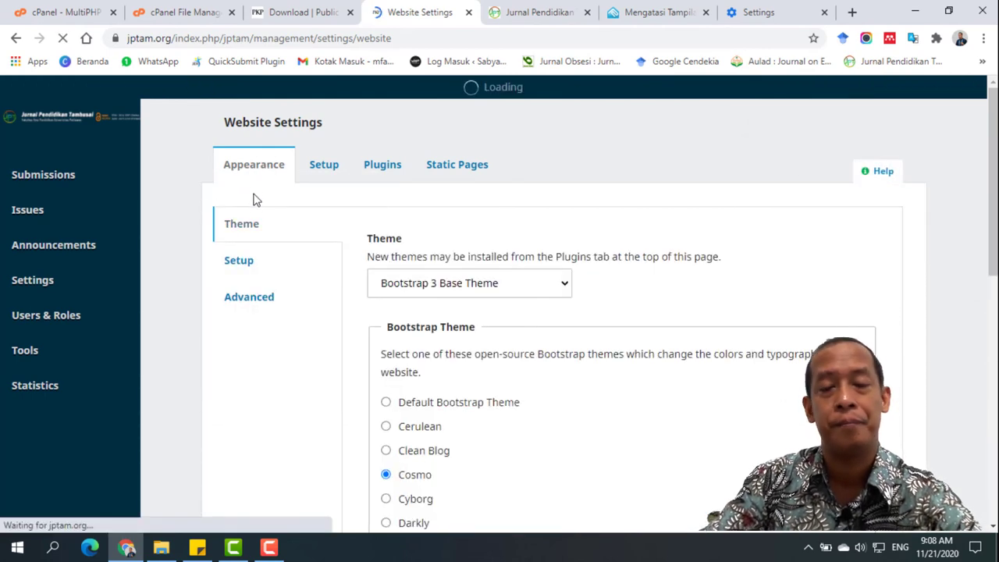
{"action": "scroll", "coordinate": [263, 219], "scroll_direction": "down", "scroll_amount": 8}
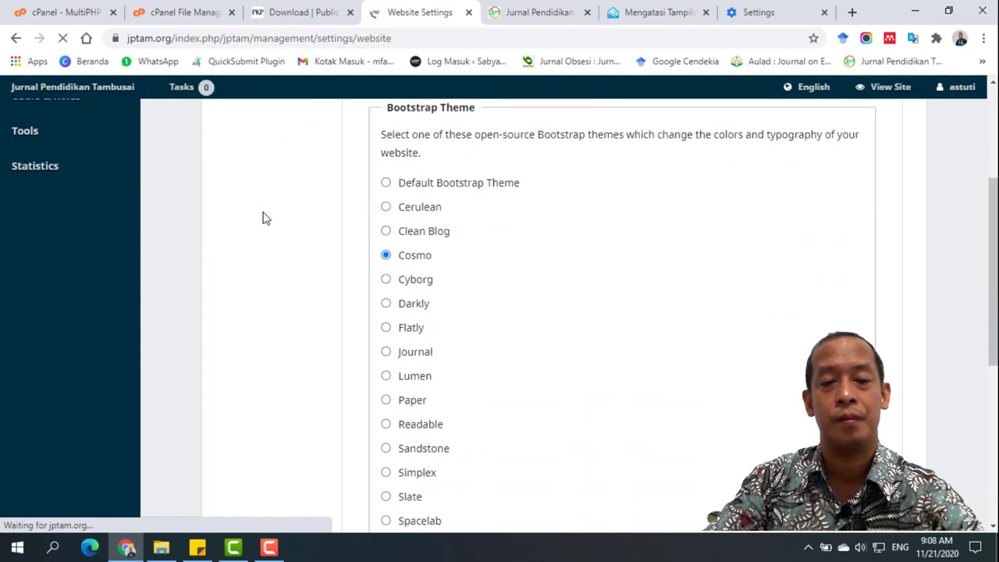
{"action": "scroll", "coordinate": [268, 228], "scroll_direction": "up", "scroll_amount": 10}
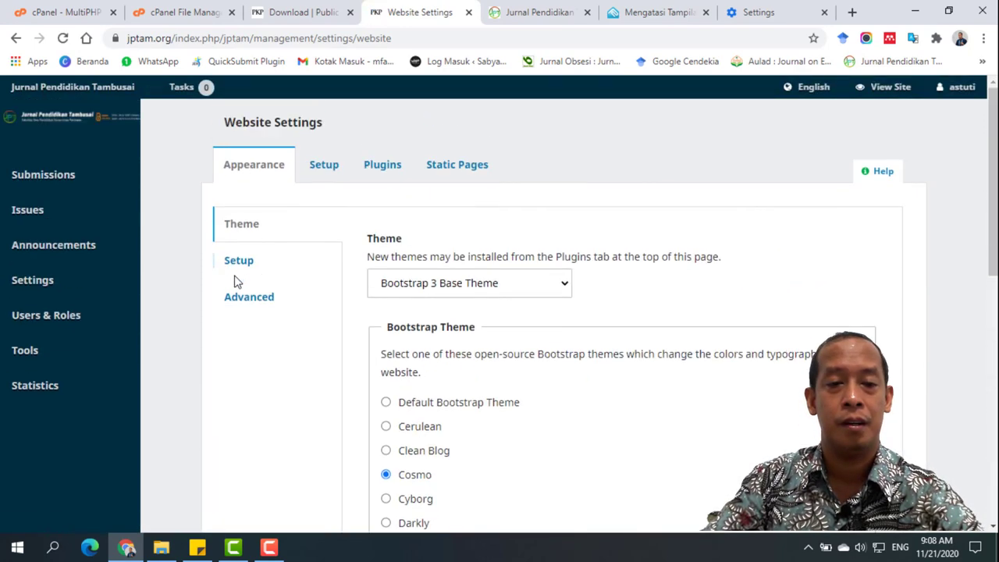
{"action": "left_click", "coordinate": [239, 262]}
{"action": "scroll", "coordinate": [820, 305], "scroll_direction": "down", "scroll_amount": 10}
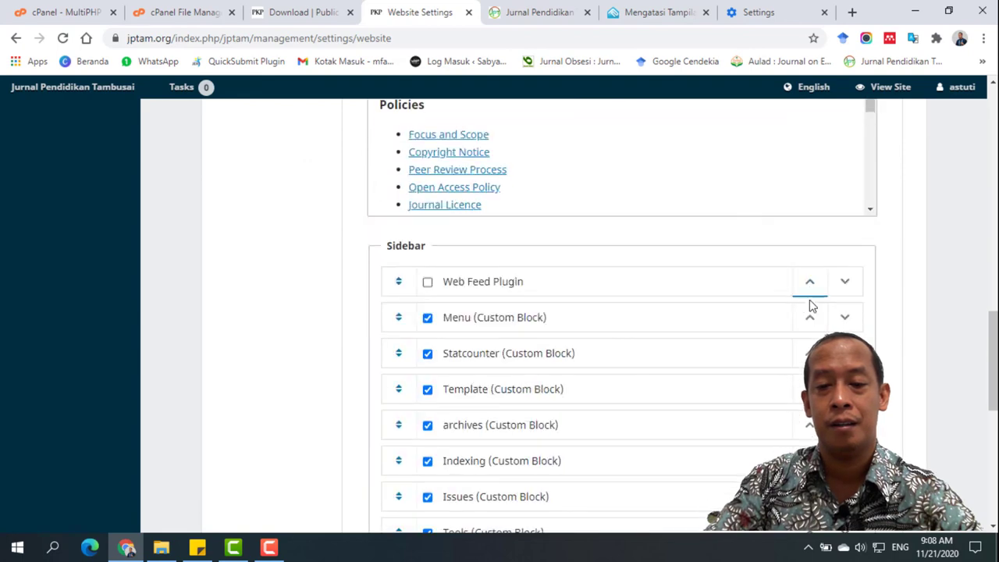
{"action": "scroll", "coordinate": [363, 355], "scroll_direction": "down", "scroll_amount": 2}
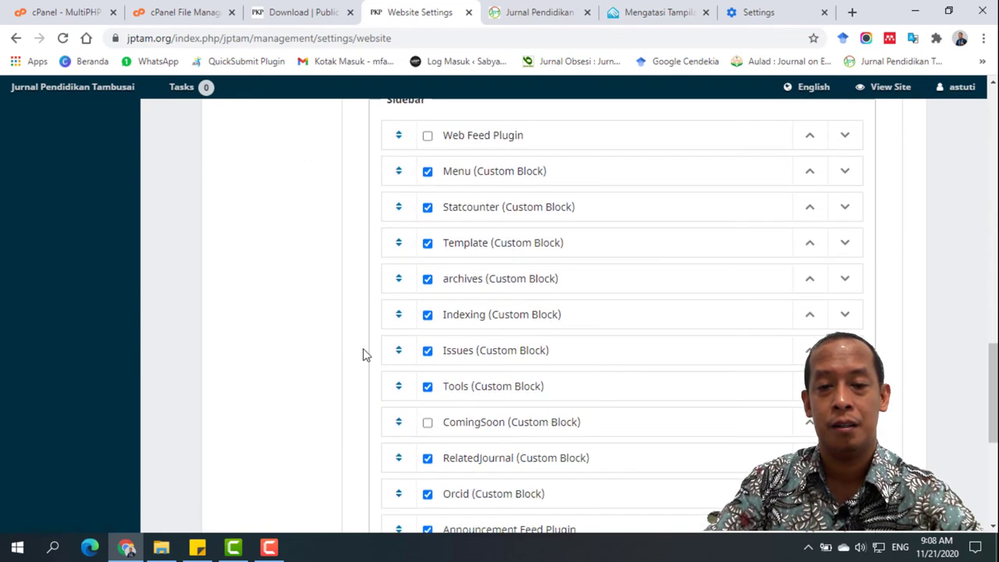
Look through the full Sidebar block list in the appearance setup once more for the keyword cloud block
{"action": "scroll", "coordinate": [367, 355], "scroll_direction": "down", "scroll_amount": 2}
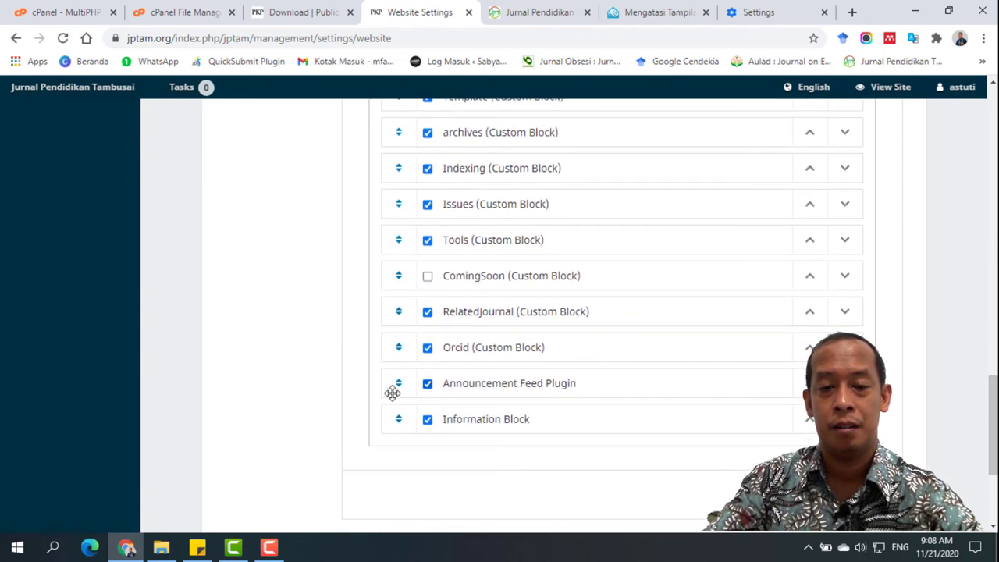
{"action": "scroll", "coordinate": [508, 395], "scroll_direction": "up", "scroll_amount": 3}
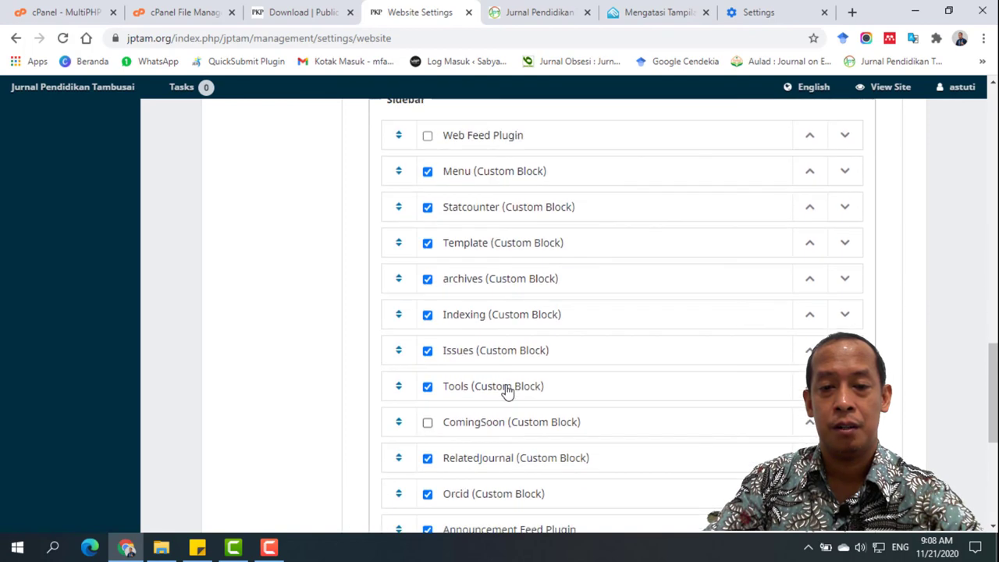
{"action": "scroll", "coordinate": [507, 388], "scroll_direction": "up", "scroll_amount": 2}
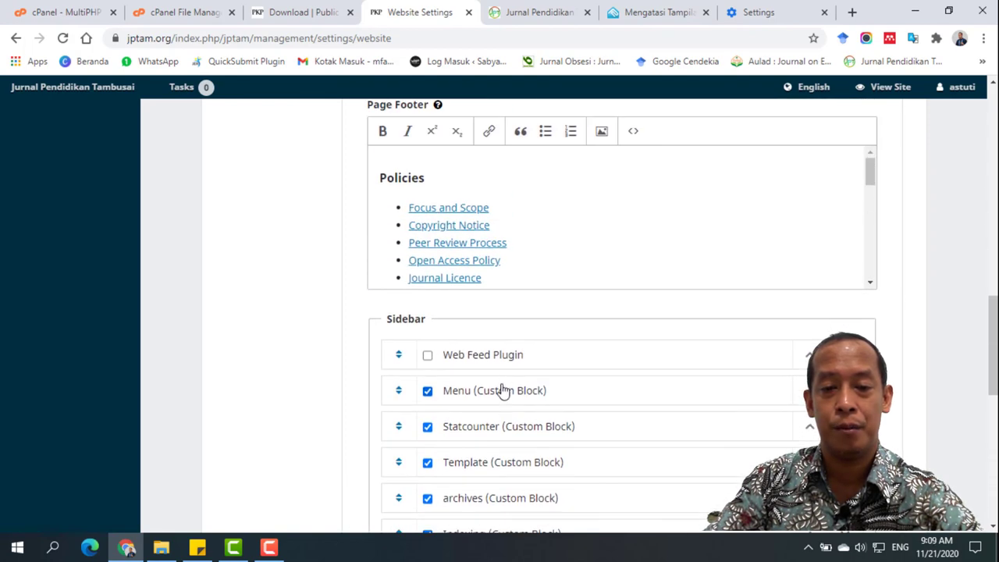
{"action": "scroll", "coordinate": [312, 374], "scroll_direction": "up", "scroll_amount": 13}
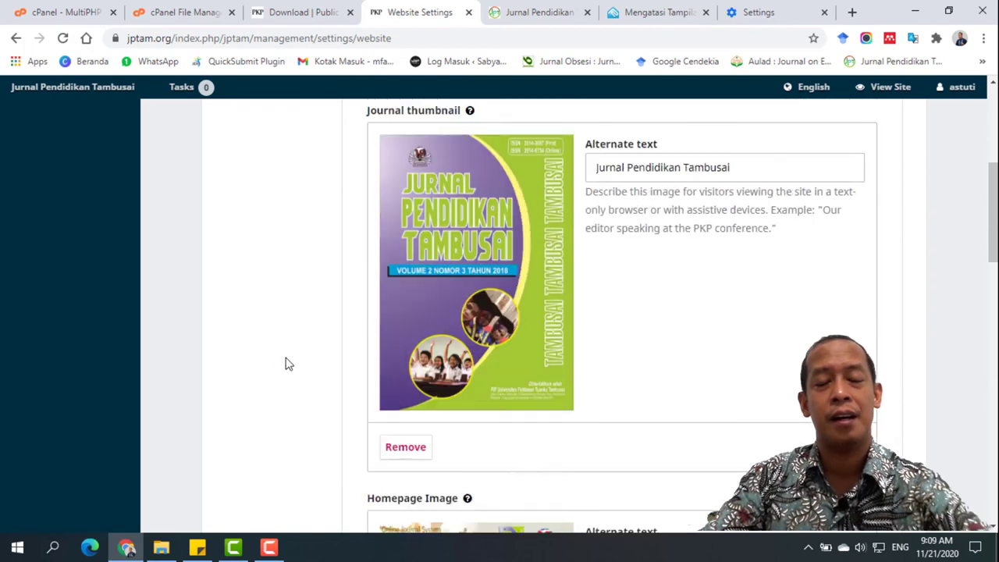
{"action": "scroll", "coordinate": [306, 359], "scroll_direction": "up", "scroll_amount": 2}
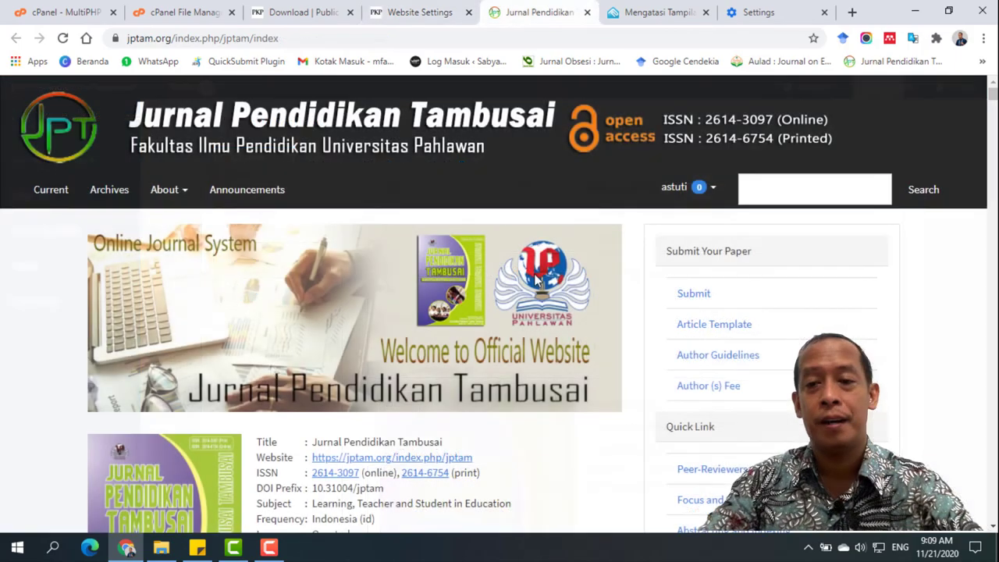
Switch to the journal's public homepage and open the About this Publishing System page to check the installed version
{"action": "scroll", "coordinate": [537, 279], "scroll_direction": "down", "scroll_amount": 10}
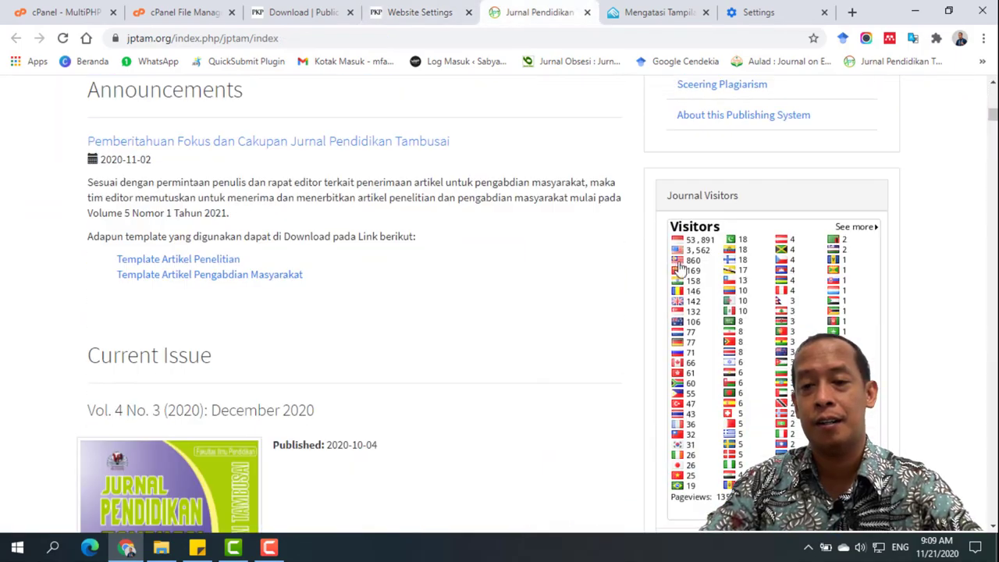
{"action": "left_click", "coordinate": [755, 117]}
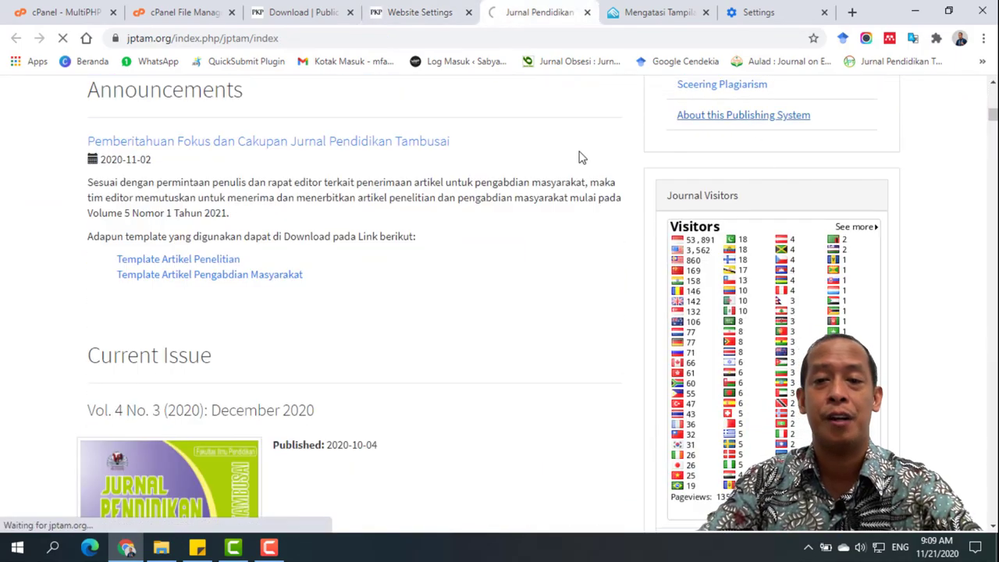